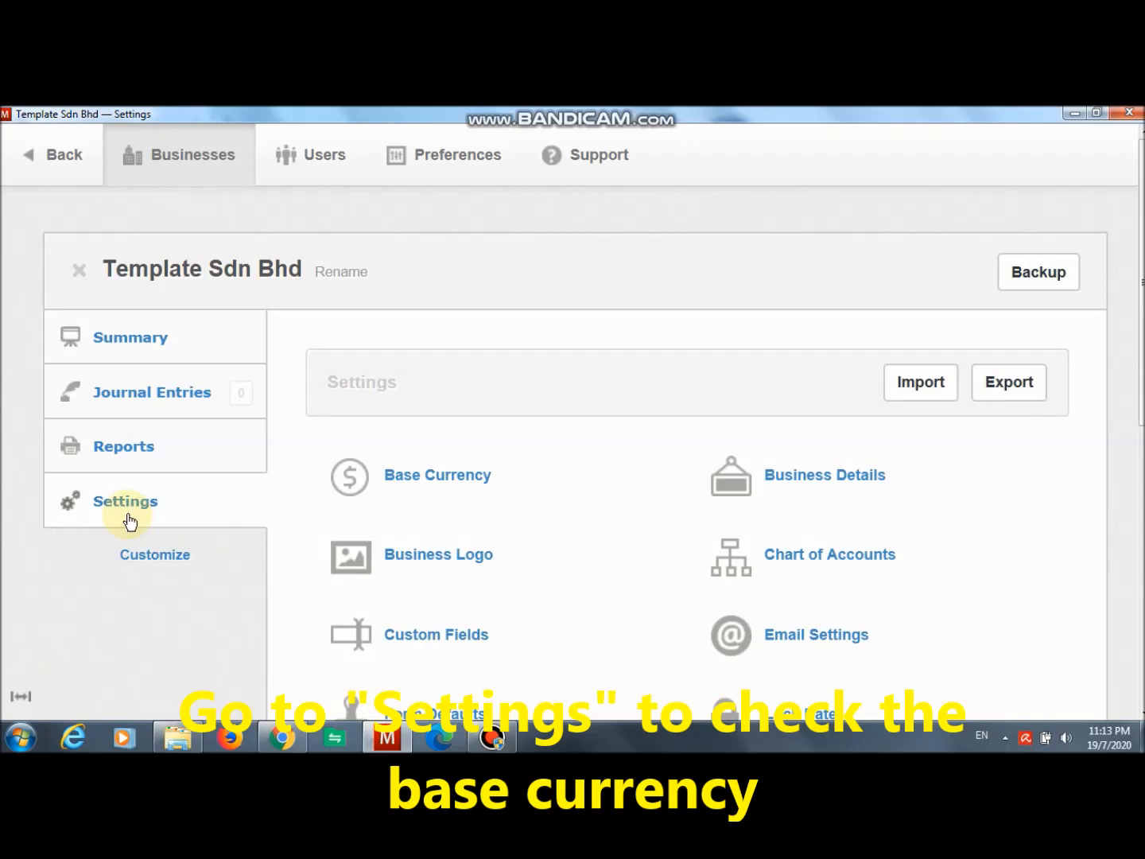
# - Check the business's base currency setting and enable the Bank Accounts module in its customization, saving the update
pyautogui.click(444, 480)
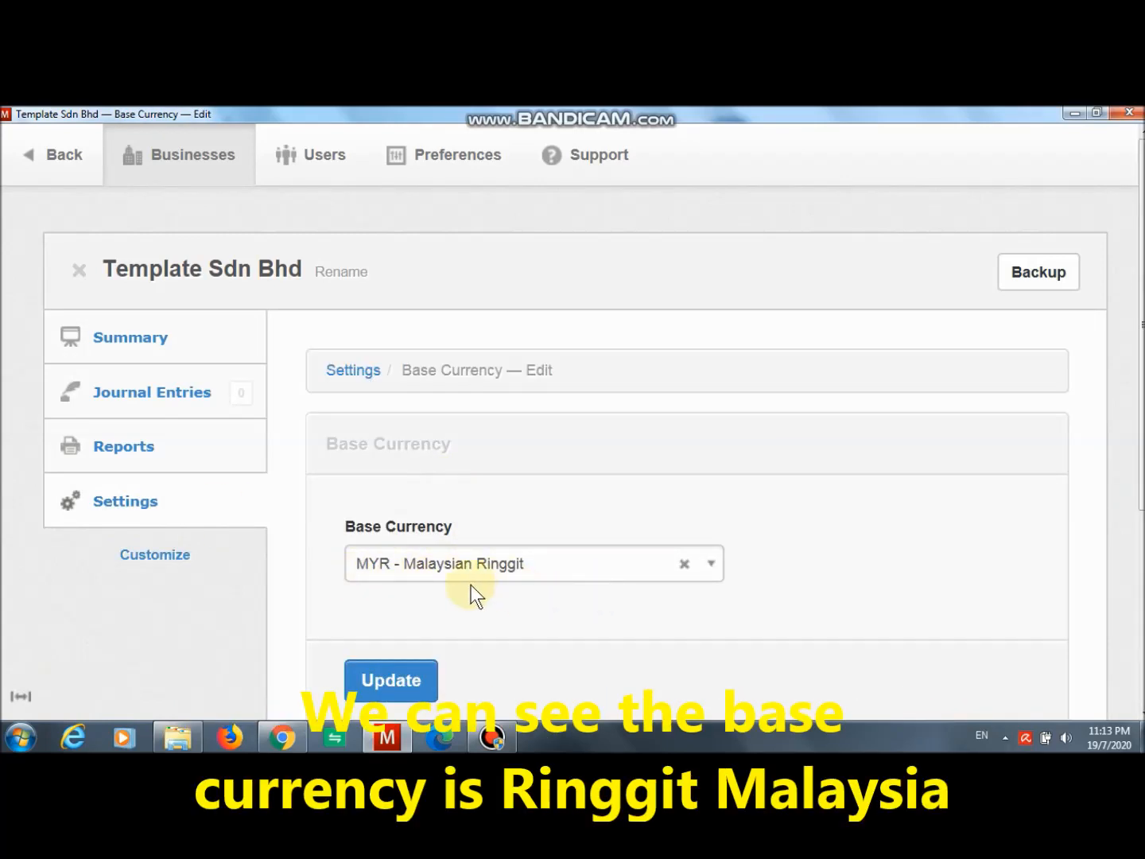
pyautogui.click(163, 563)
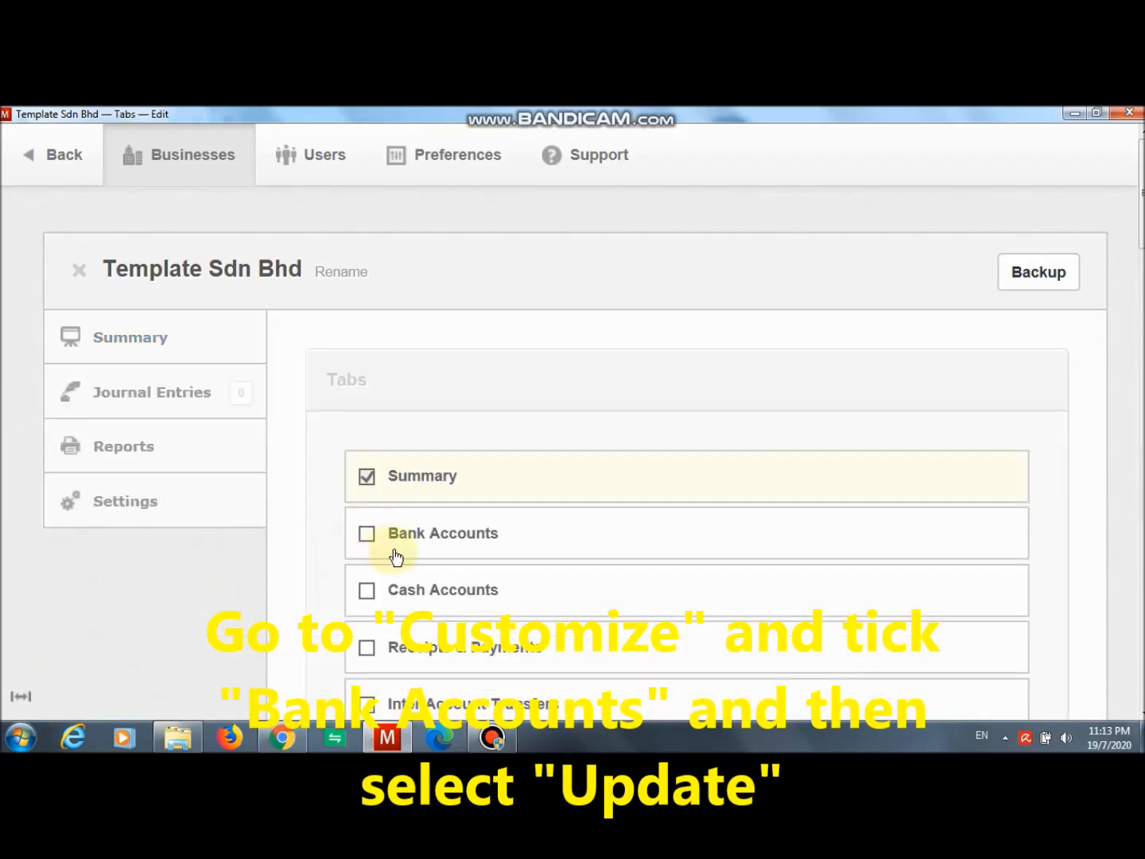
pyautogui.scroll(-2, 445, 566)
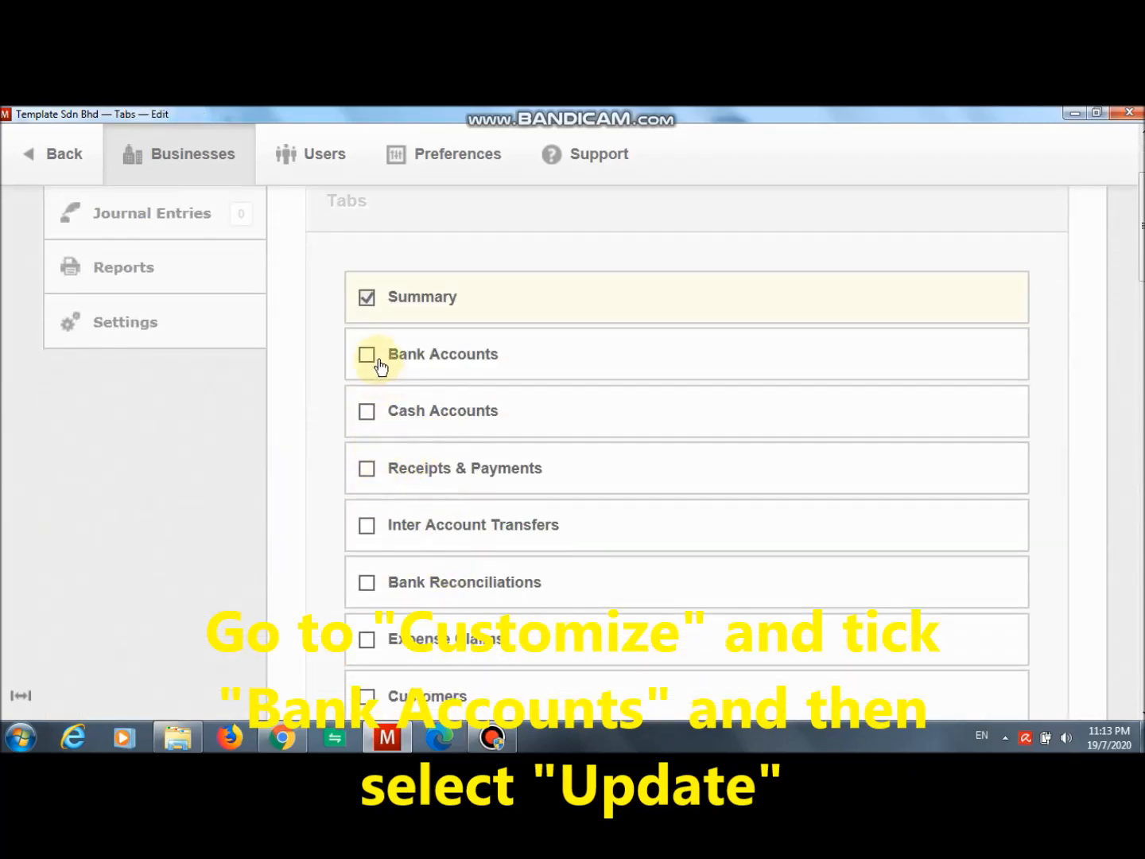
pyautogui.click(367, 356)
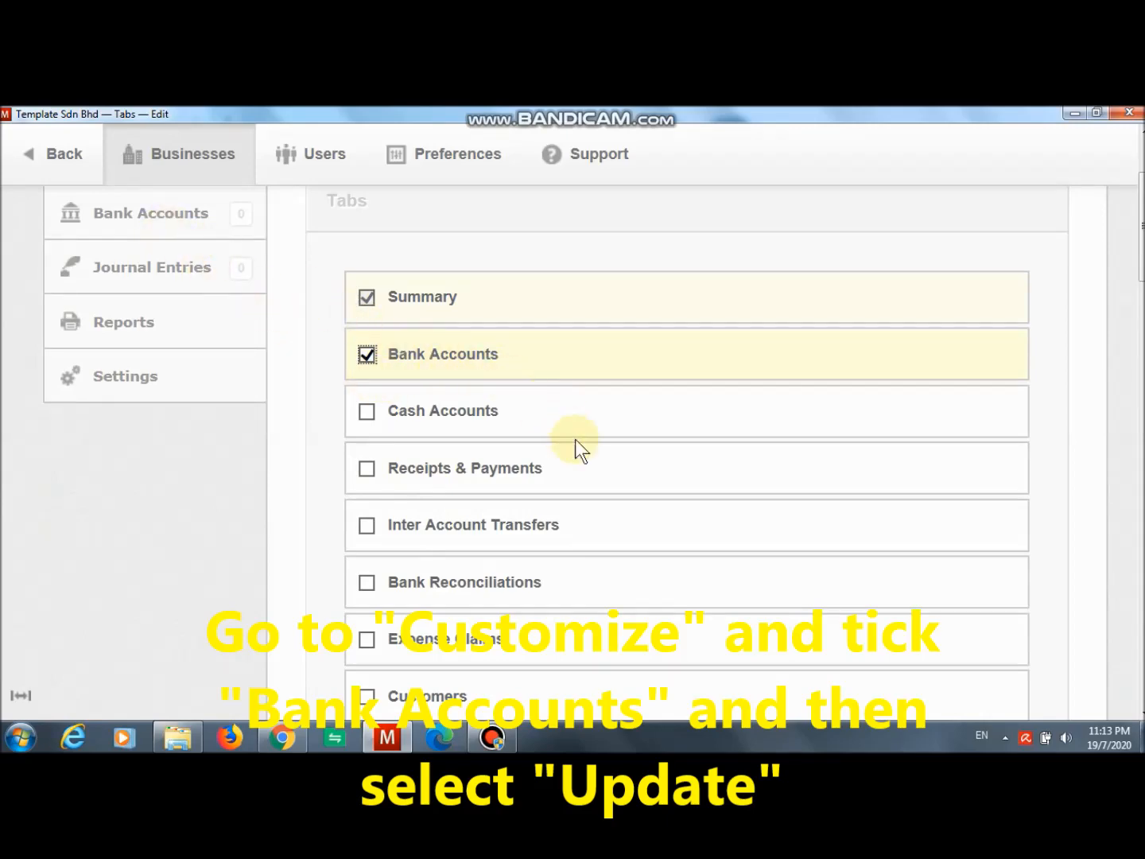
pyautogui.scroll(-3, 584, 476)
pyautogui.scroll(-14, 589, 518)
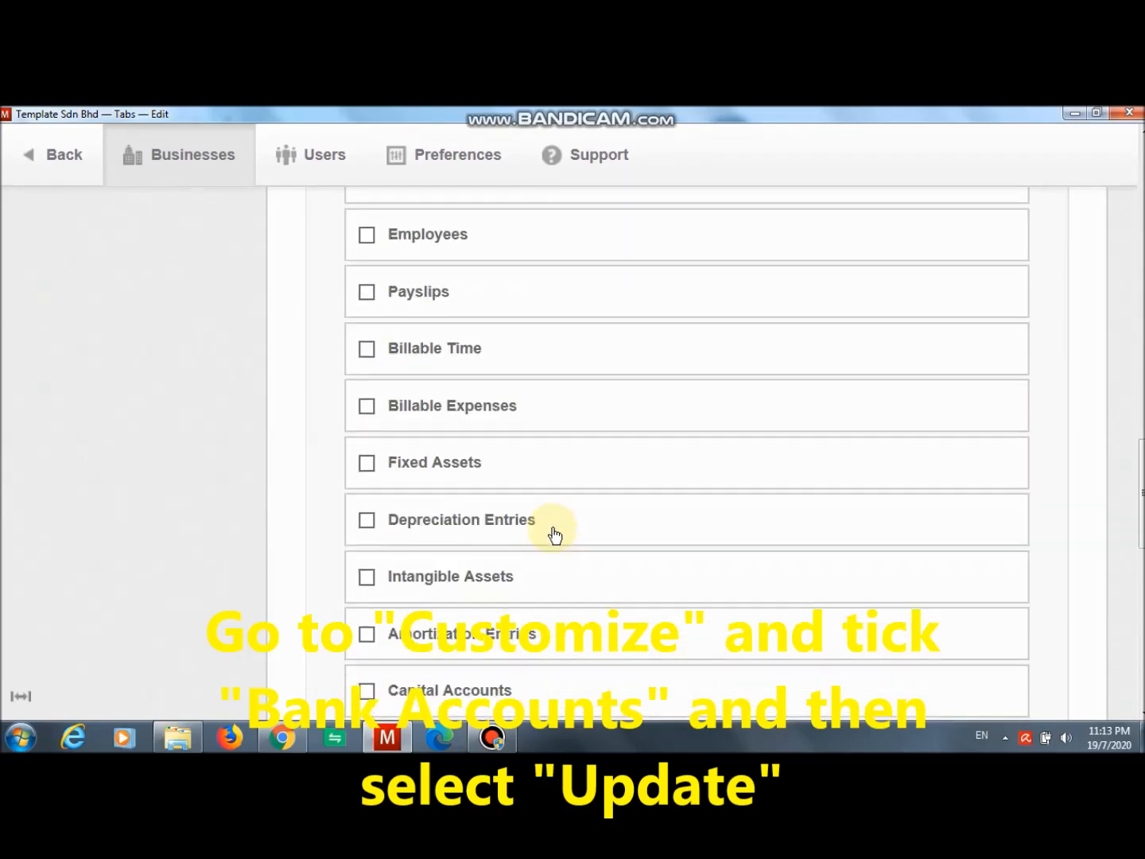
pyautogui.scroll(-5, 534, 548)
pyautogui.click(381, 503)
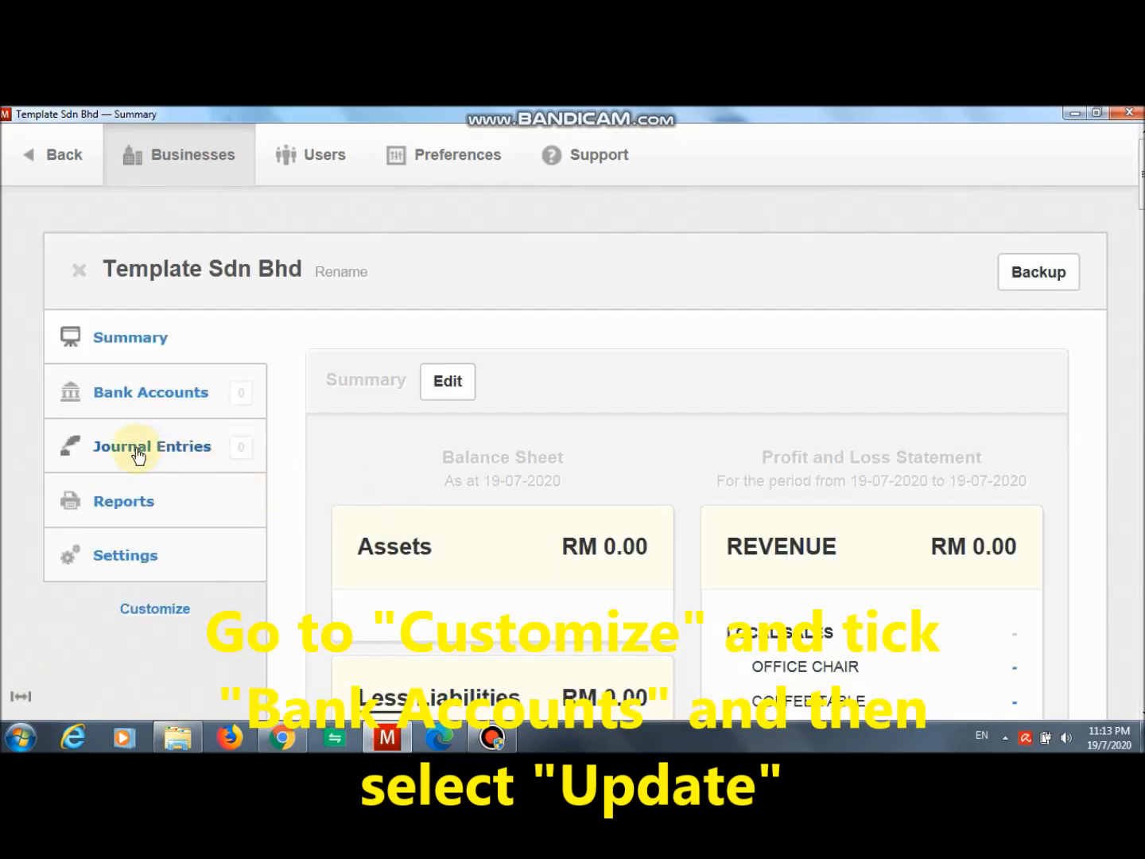
# - Create a bank account named "Maybank - RM", keeping the default Malaysian Ringgit currency
pyautogui.click(144, 407)
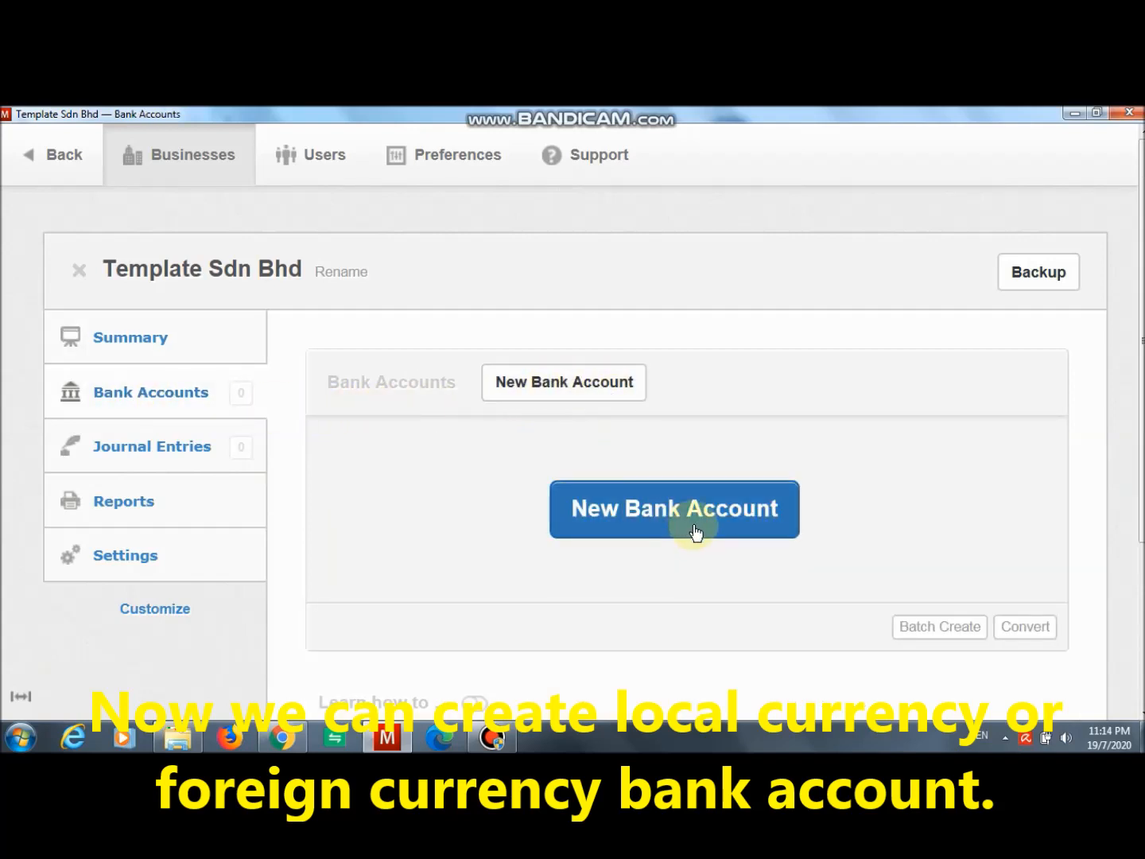
pyautogui.click(666, 519)
pyautogui.click(442, 563)
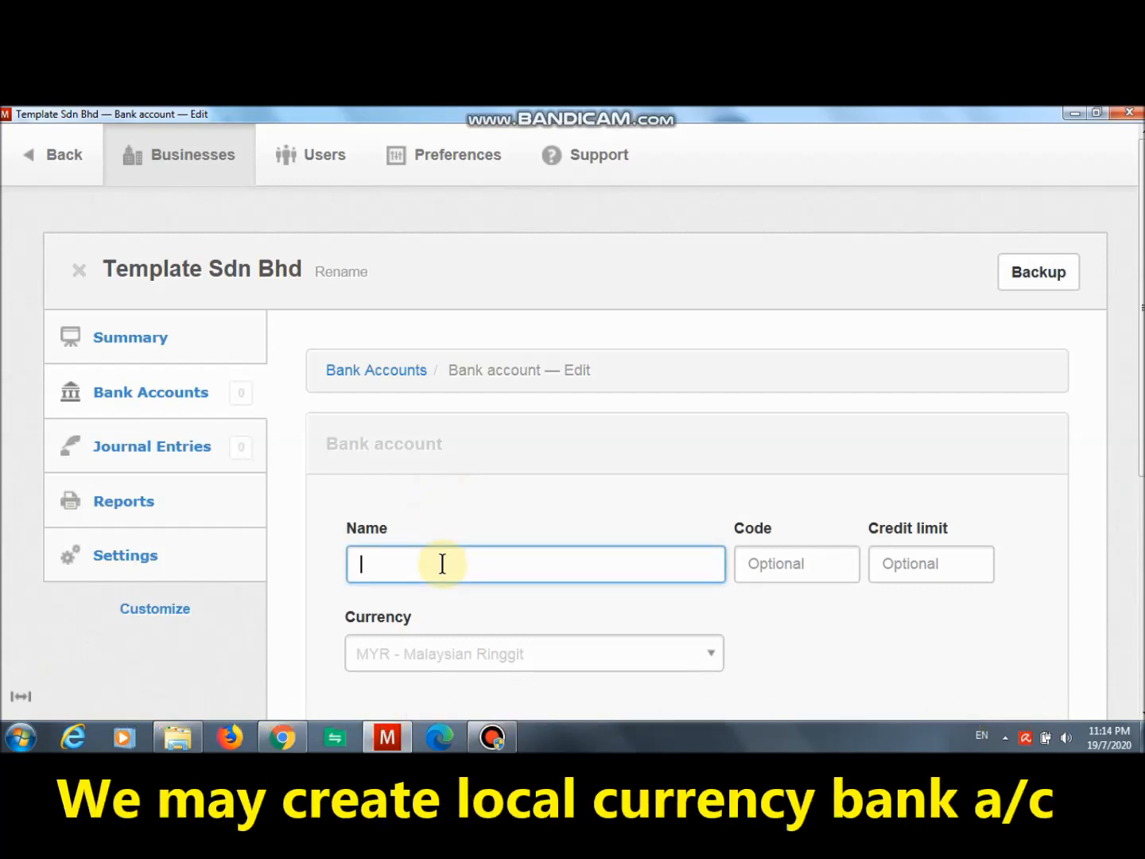
pyautogui.write('Mayan')
pyautogui.press('BackSpace')
pyautogui.press('BackSpace')
pyautogui.write('a')
pyautogui.press('BackSpace')
pyautogui.write('bank - RM')
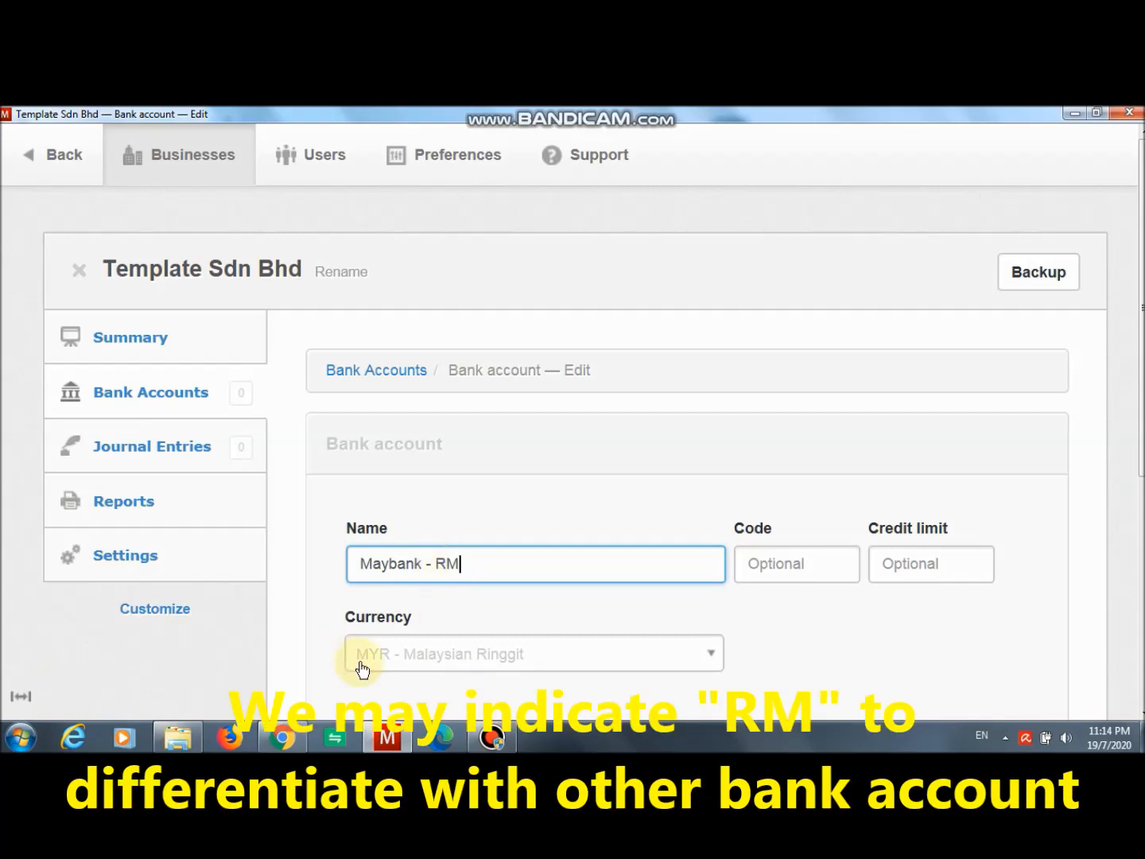
pyautogui.scroll(-2, 555, 680)
pyautogui.click(376, 591)
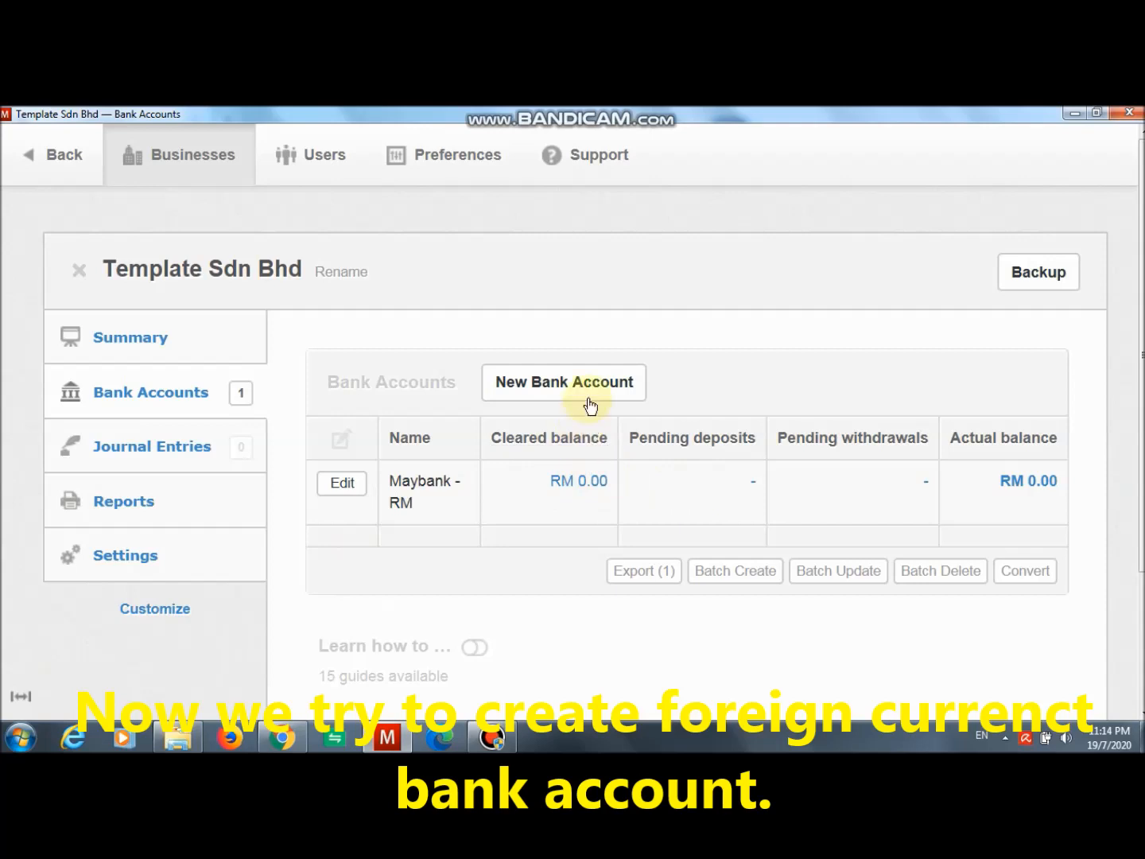
# - Create a second bank account named "Maybank - USD" with the currency USD - US Dollar
pyautogui.click(562, 396)
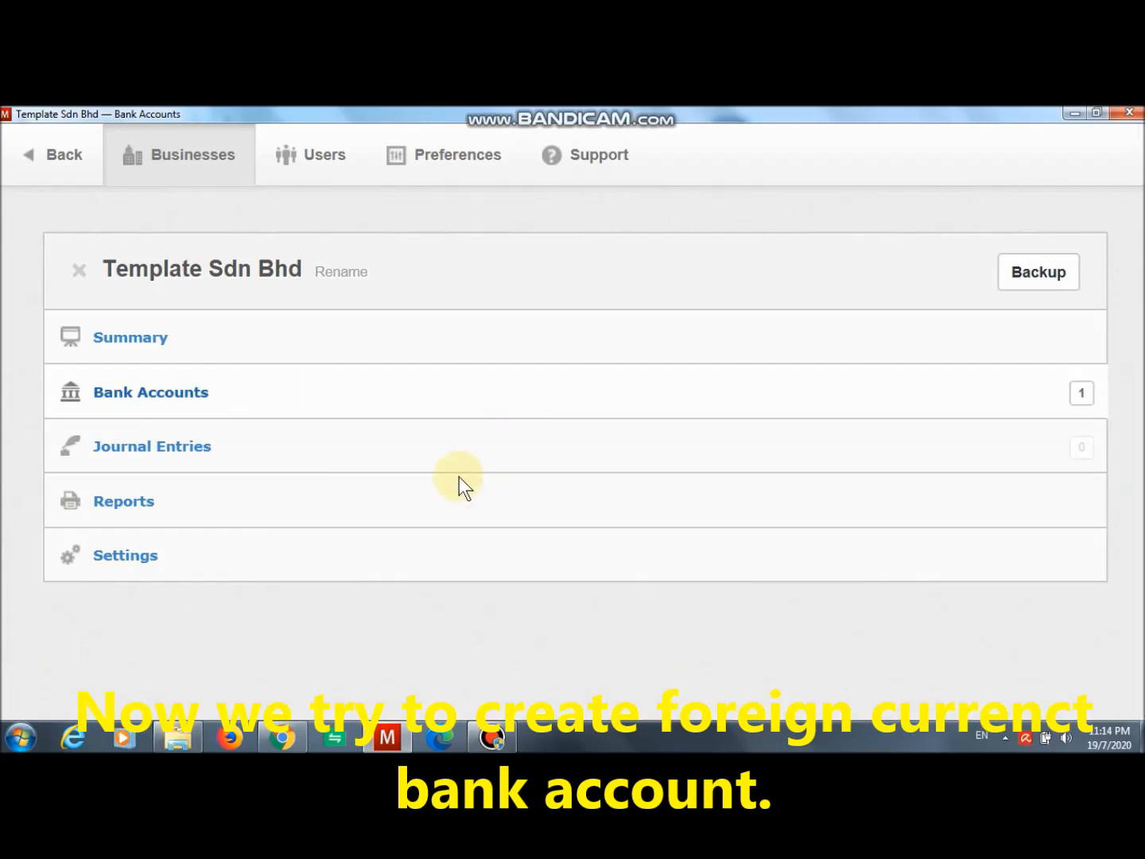
pyautogui.click(440, 565)
pyautogui.write('Ma')
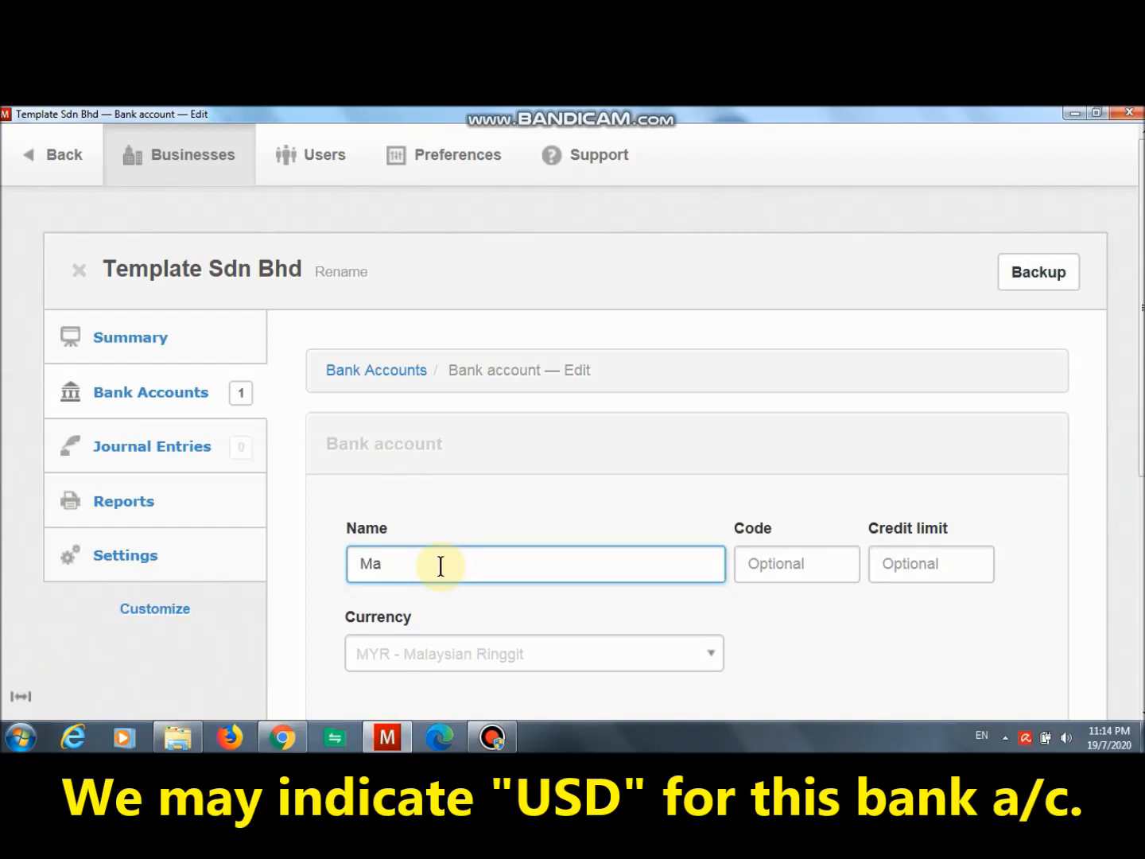
pyautogui.write('y')
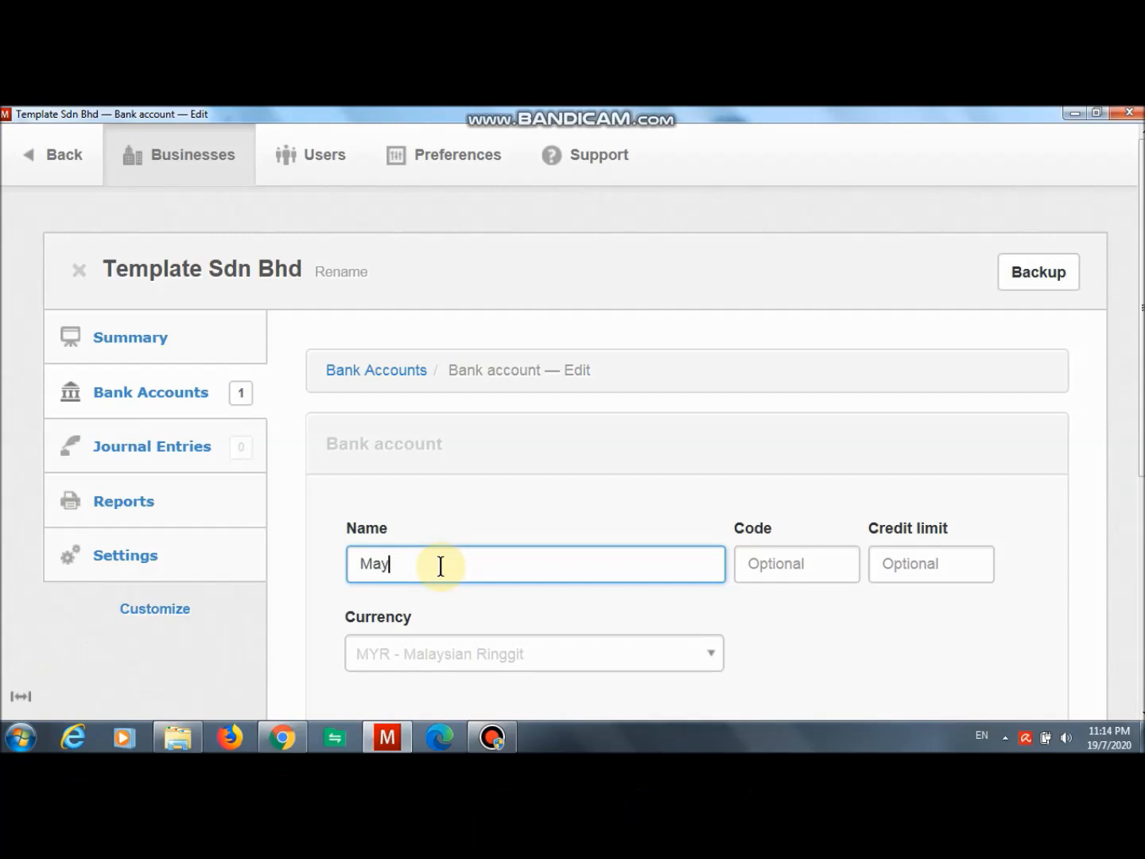
pyautogui.write('bank -')
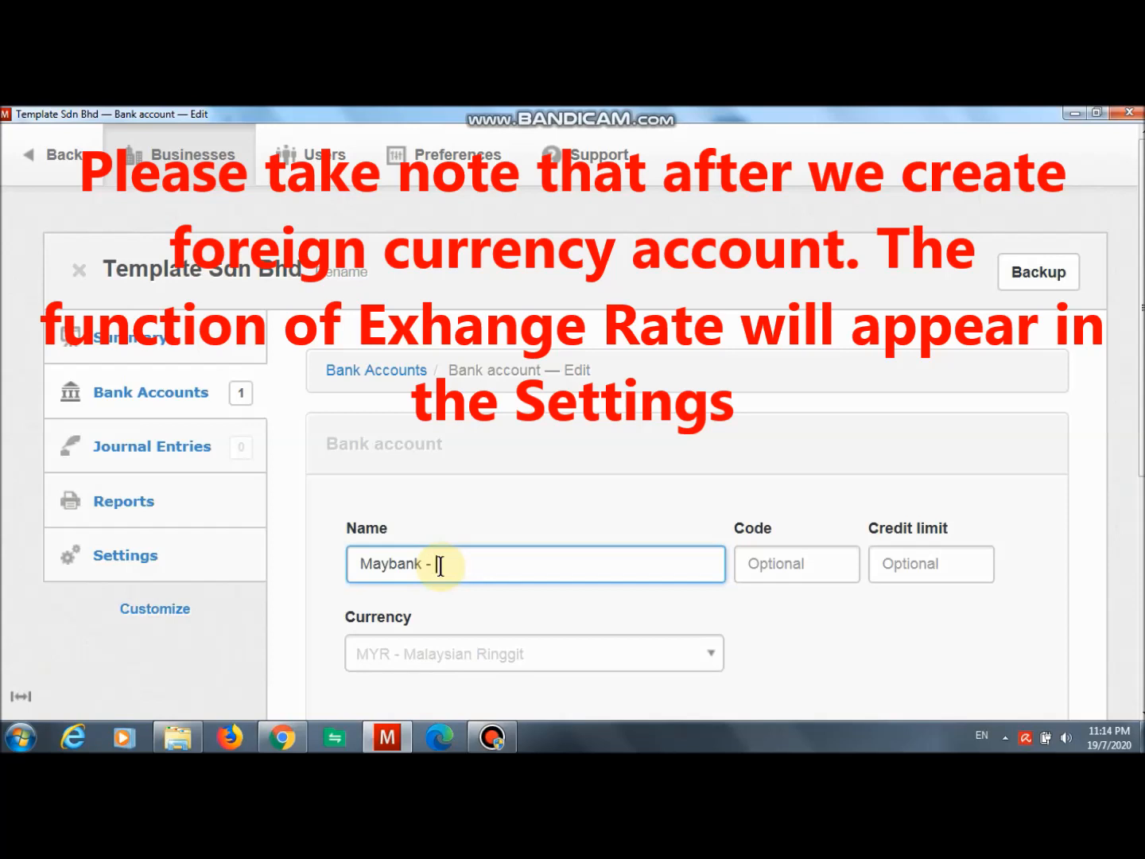
pyautogui.write(' USD')
pyautogui.click(708, 650)
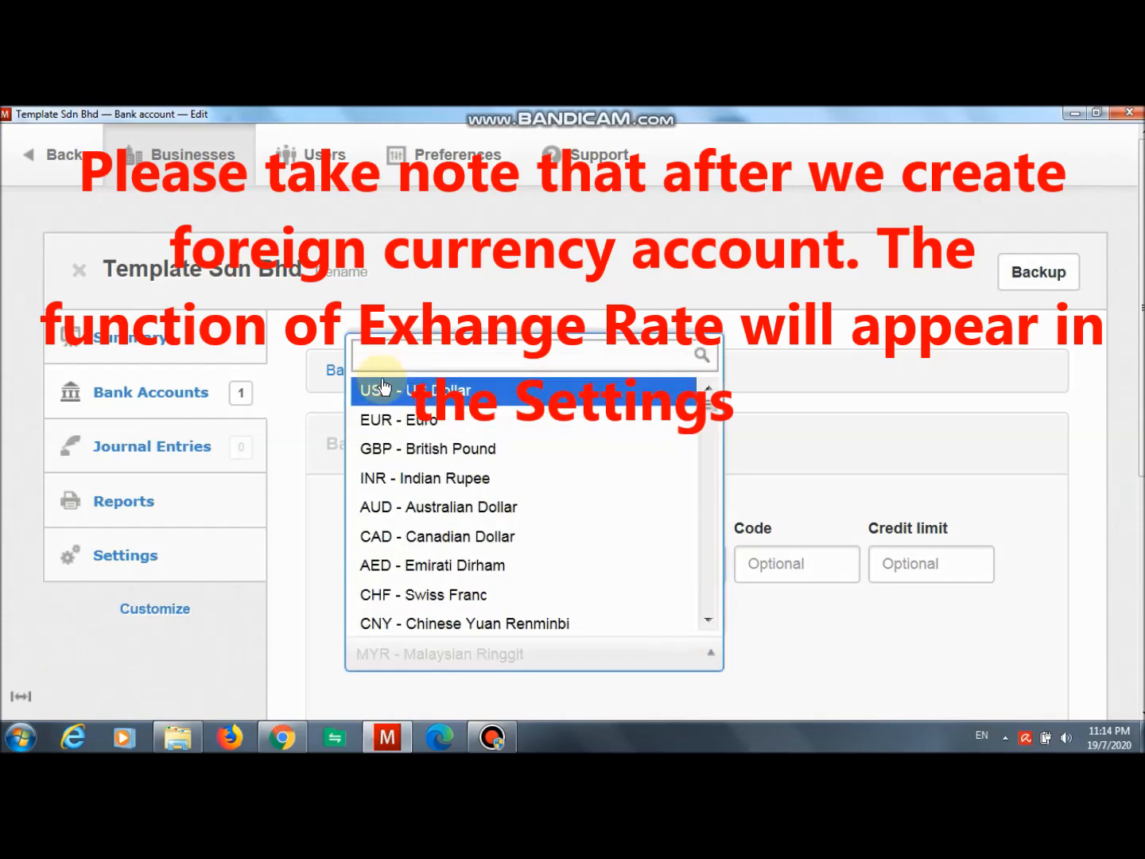
pyautogui.click(411, 397)
pyautogui.scroll(-3, 612, 550)
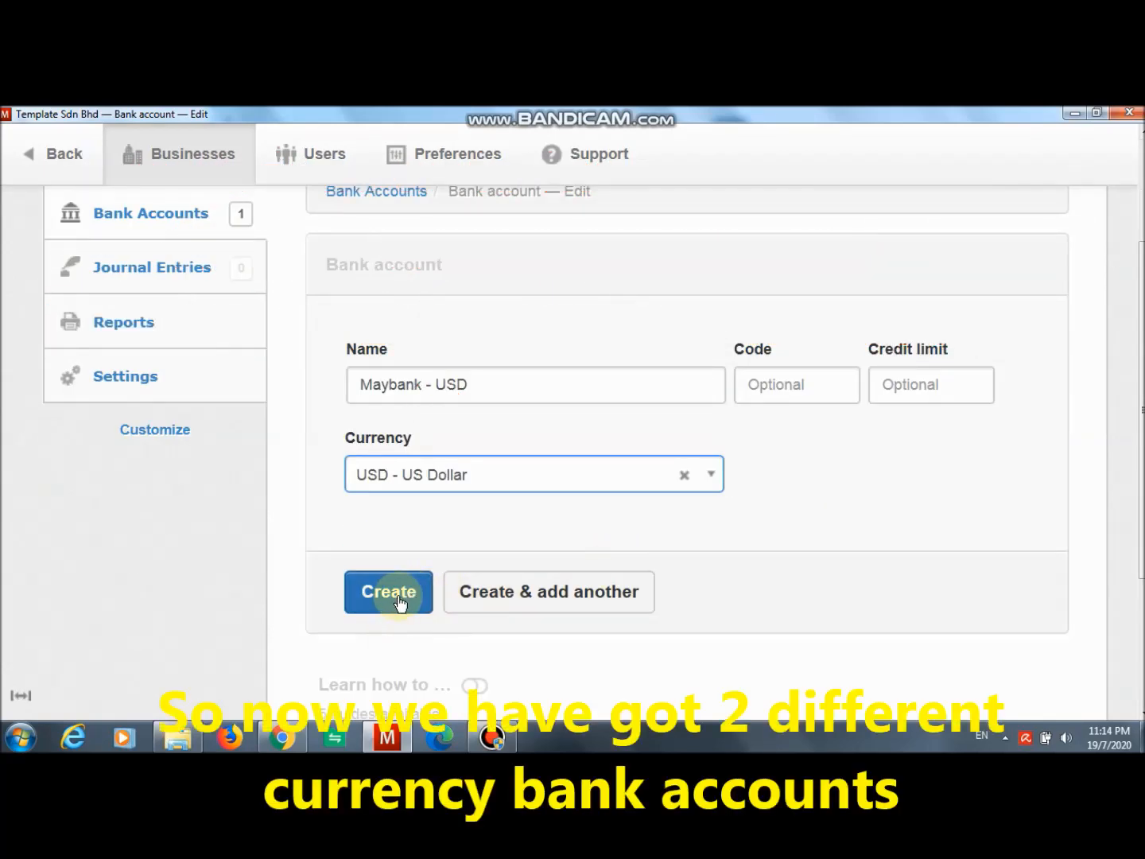
pyautogui.click(398, 597)
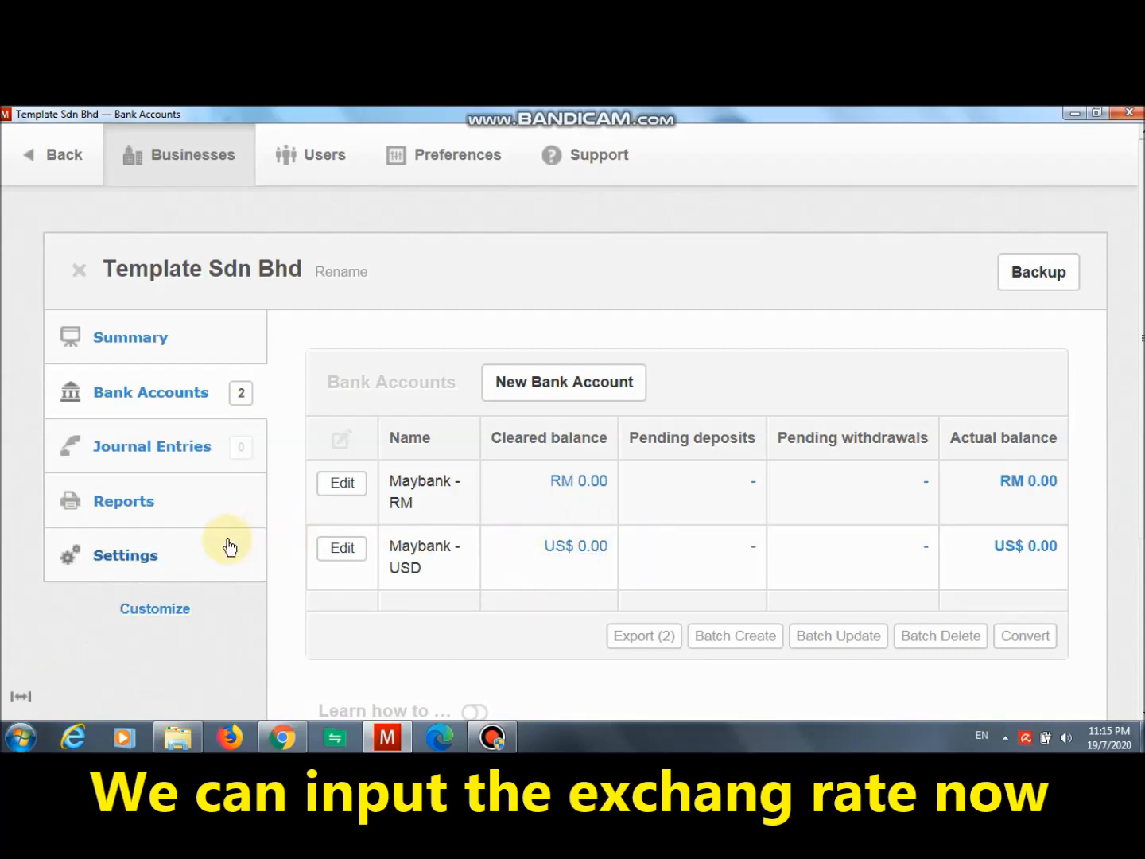
# - Start a new exchange rate entry in the business settings with the currency USD - US Dollar
pyautogui.click(120, 571)
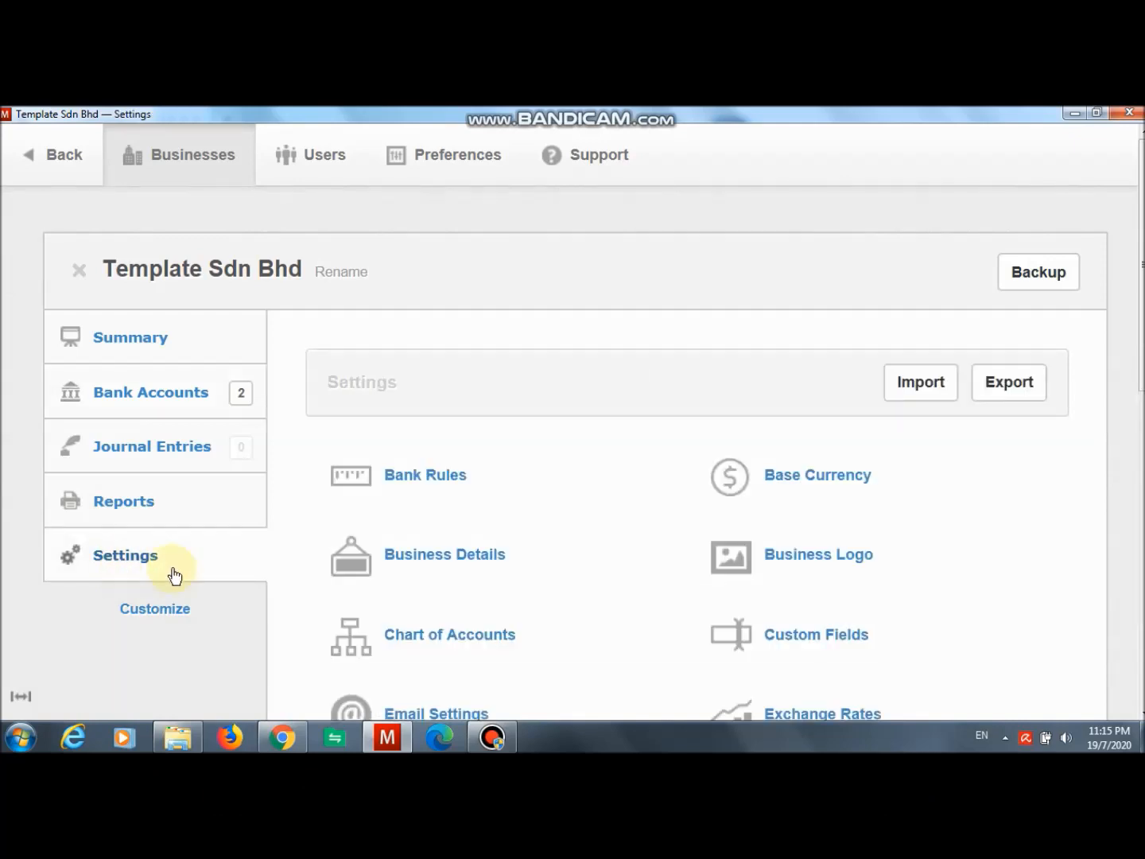
pyautogui.scroll(-2, 626, 626)
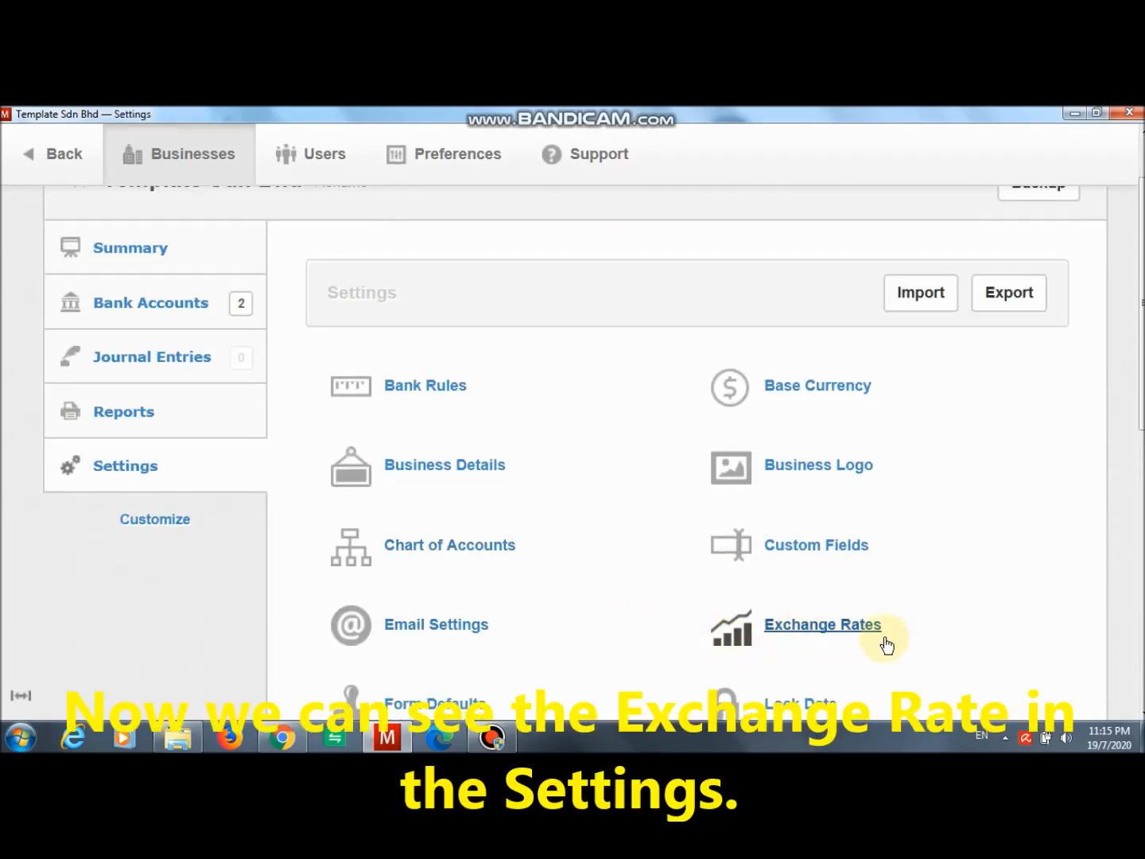
pyautogui.click(807, 634)
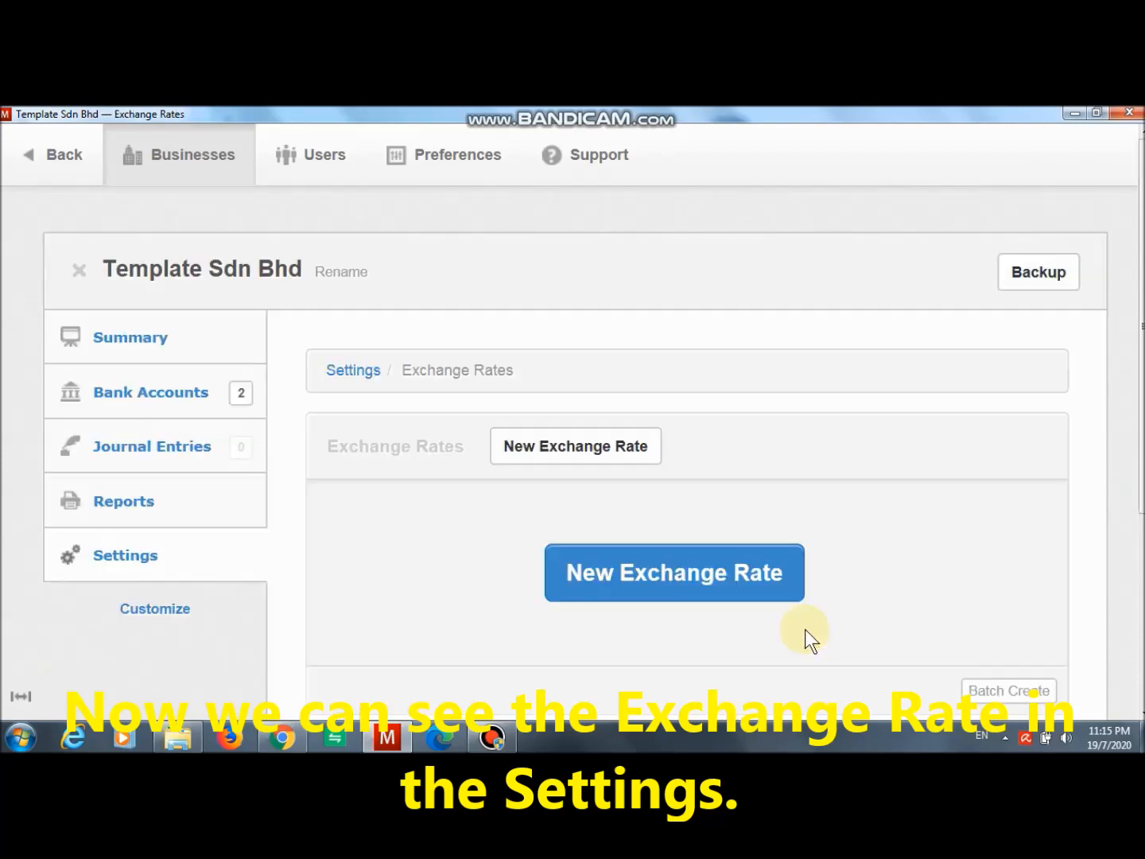
pyautogui.click(555, 455)
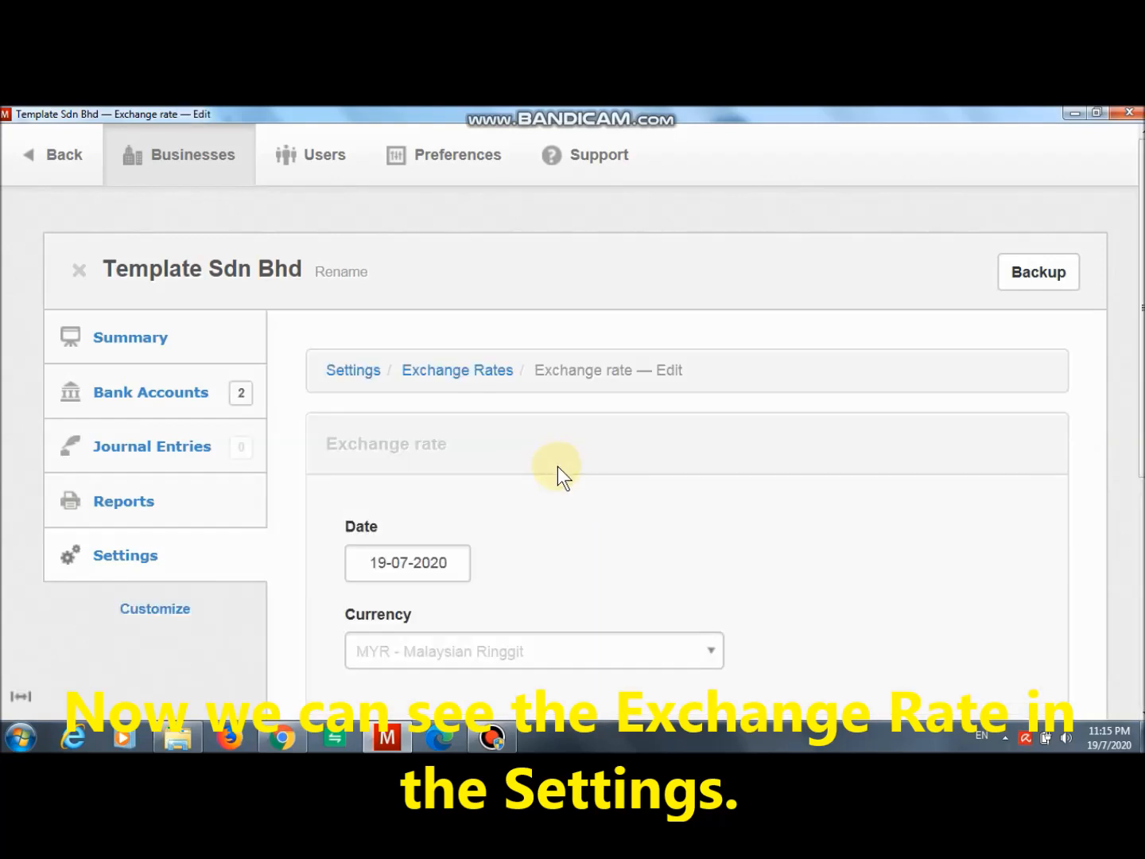
pyautogui.scroll(-1, 541, 606)
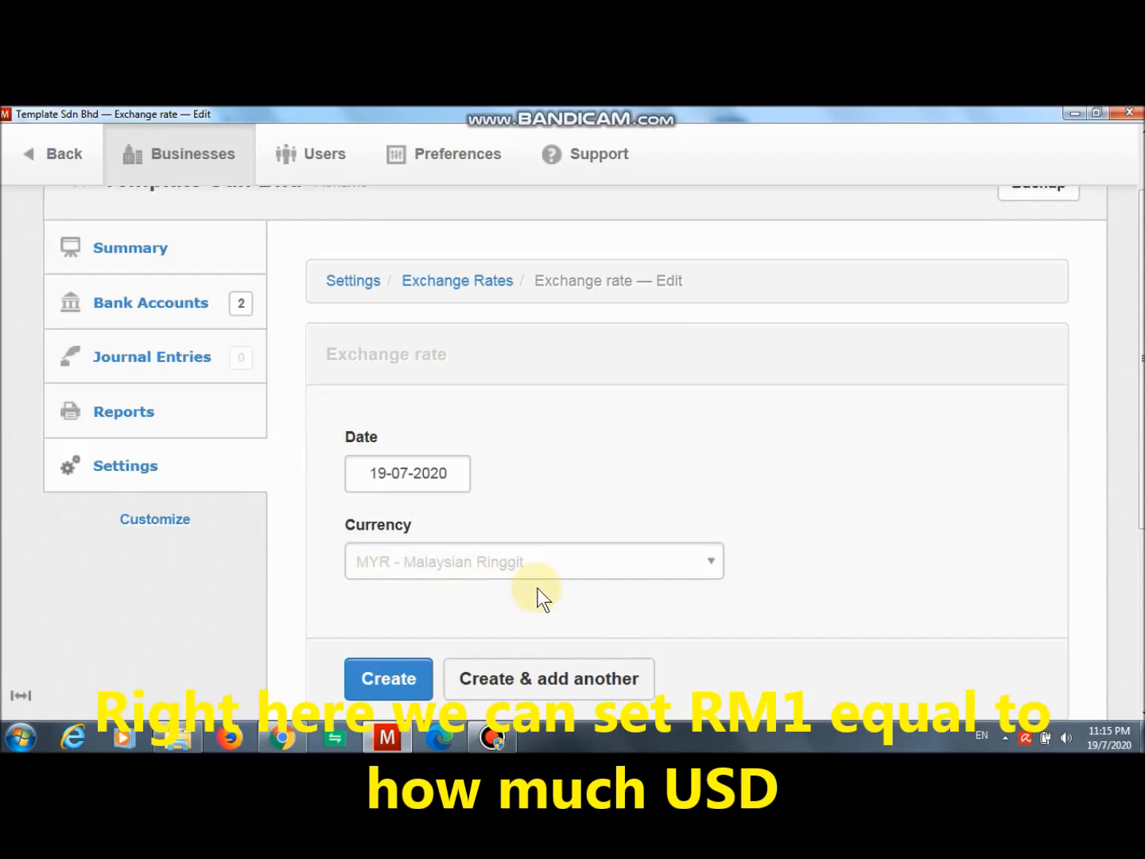
pyautogui.scroll(-1, 539, 593)
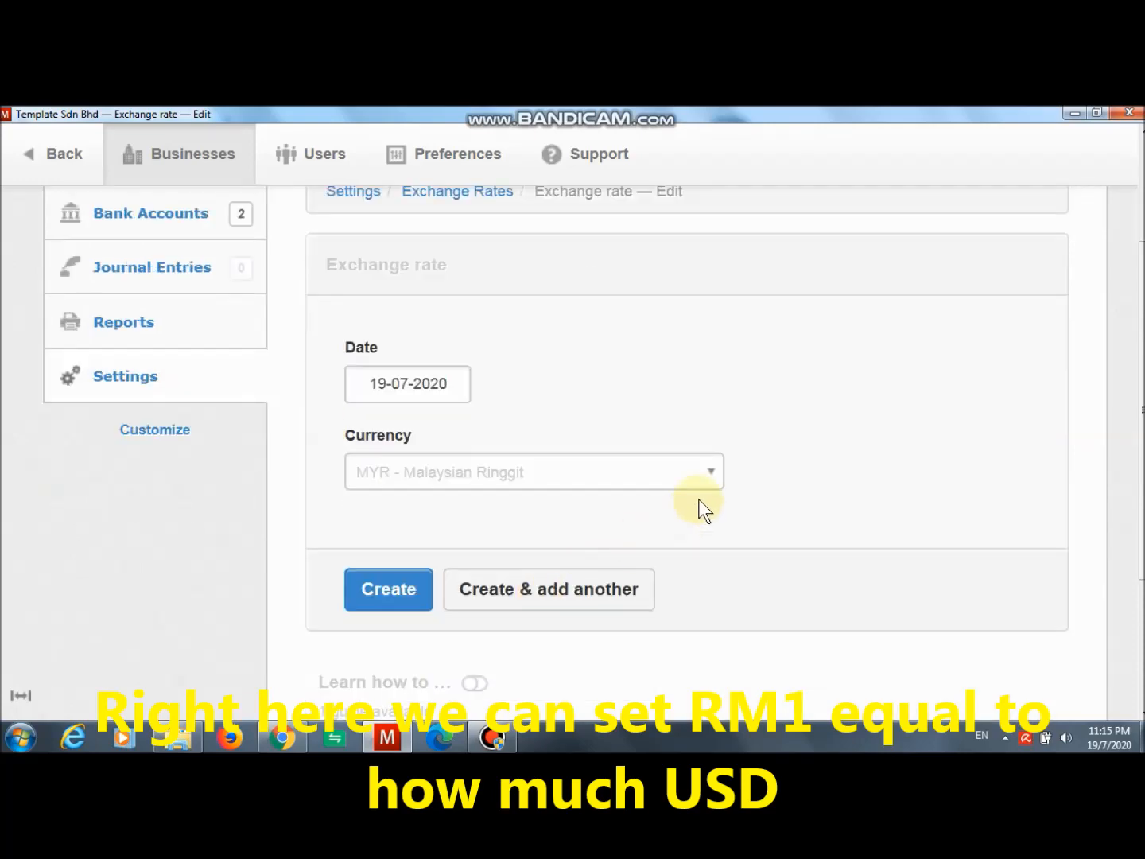
pyautogui.click(717, 475)
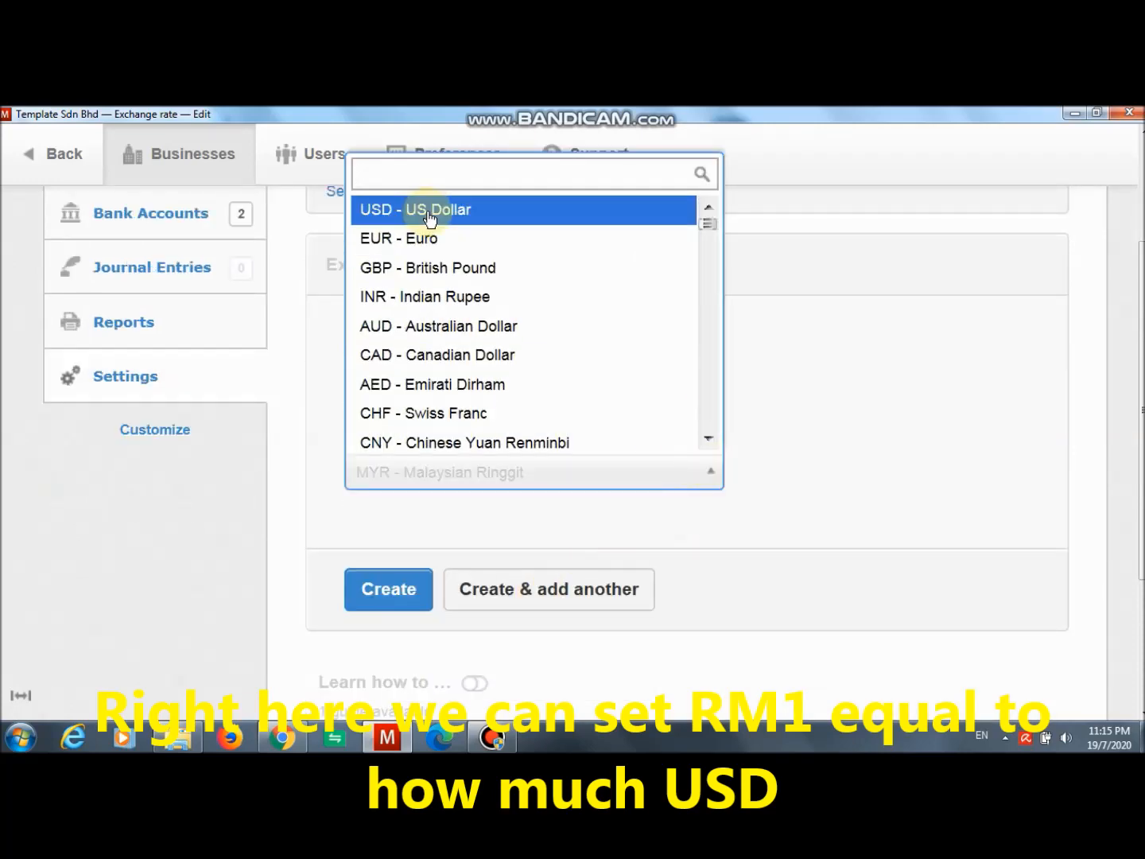
pyautogui.click(430, 215)
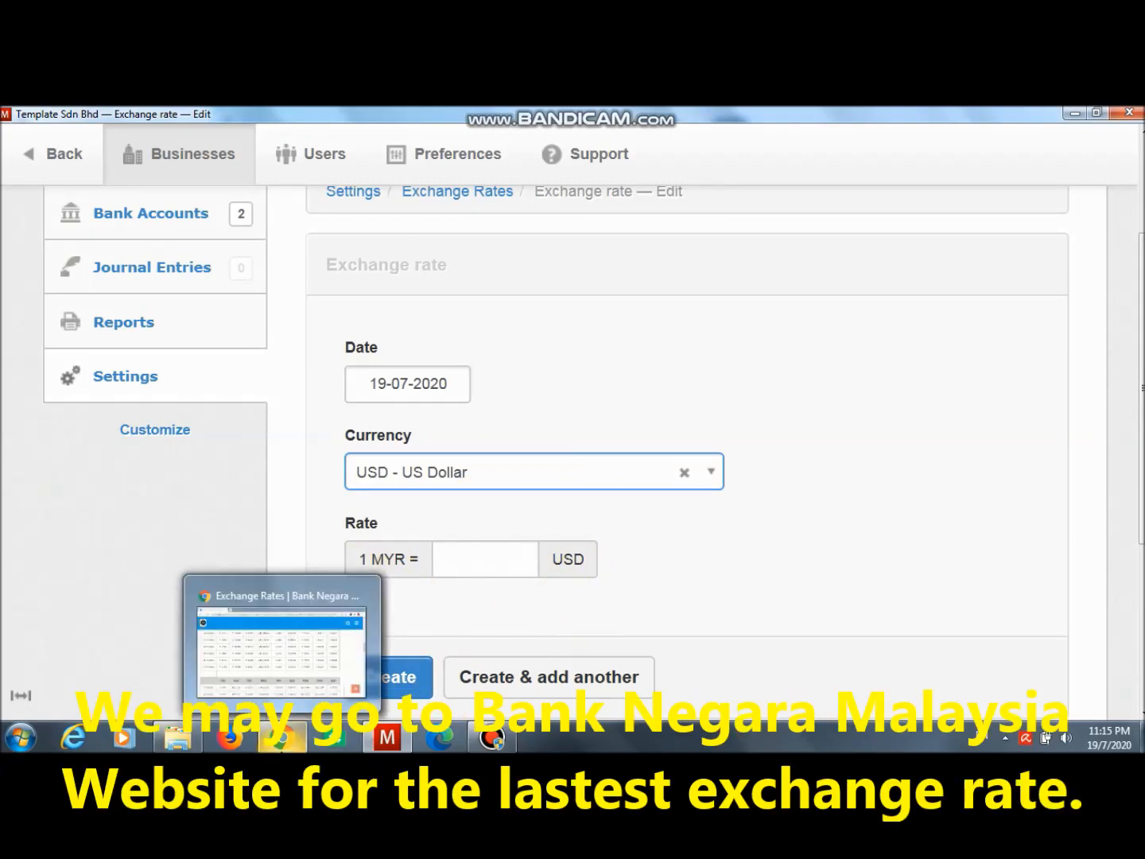
# - Switch to the Bank Negara Malaysia exchange rates page in Chrome and copy the USD rate 0.2342 for 17/7/2020
pyautogui.click(283, 737)
pyautogui.scroll(10, 208, 390)
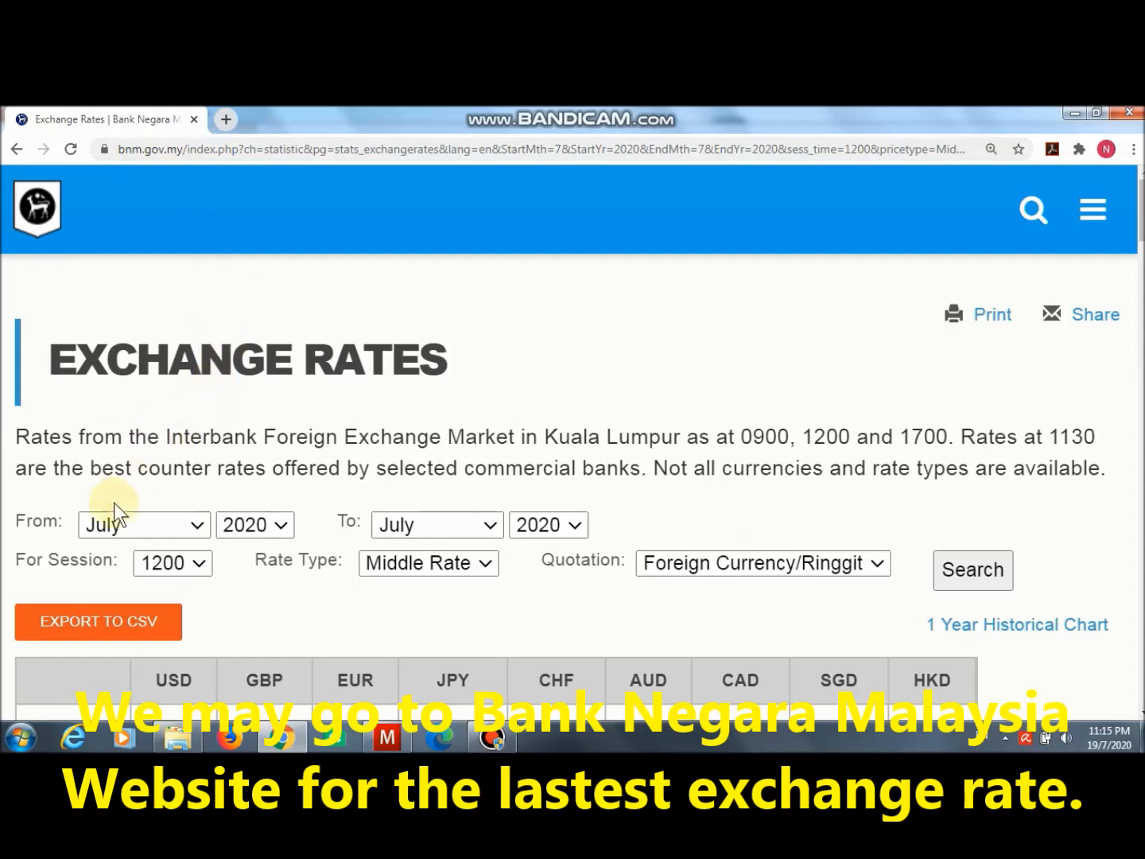
pyautogui.scroll(-6, 179, 680)
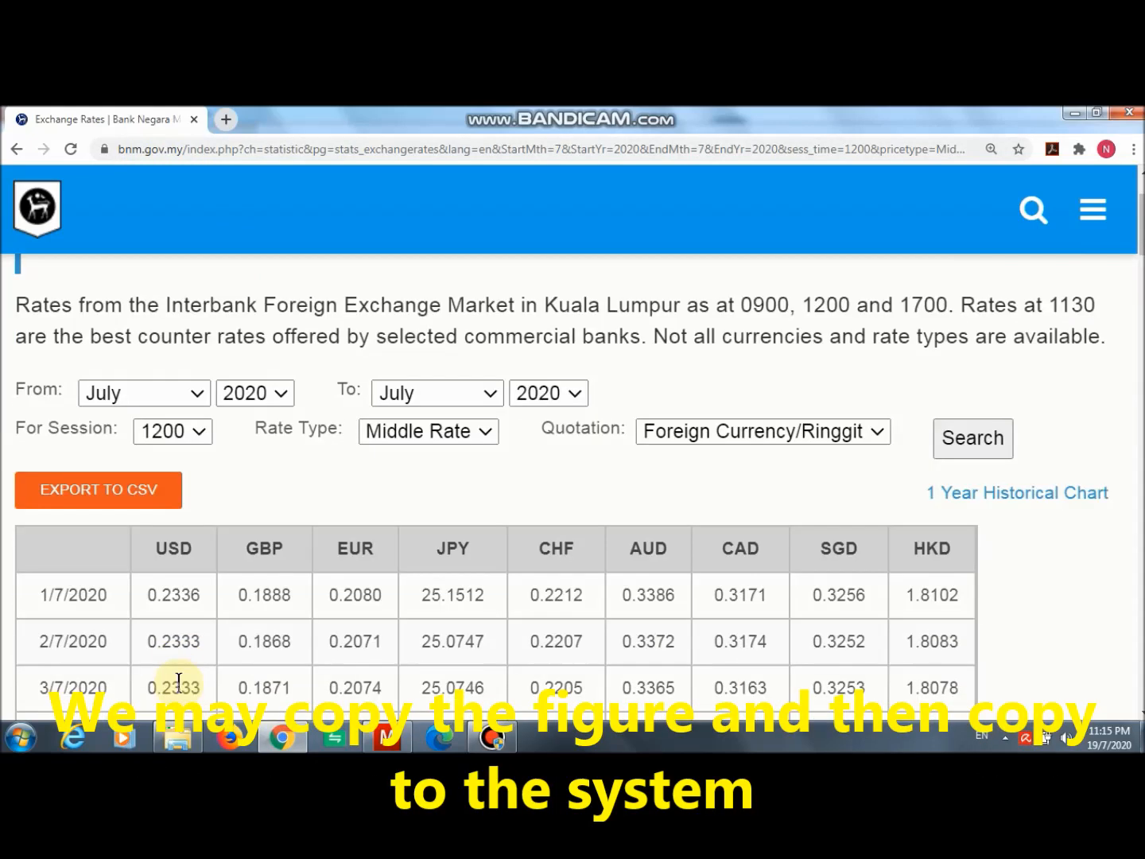
pyautogui.scroll(-2, 169, 454)
pyautogui.scroll(5, 167, 455)
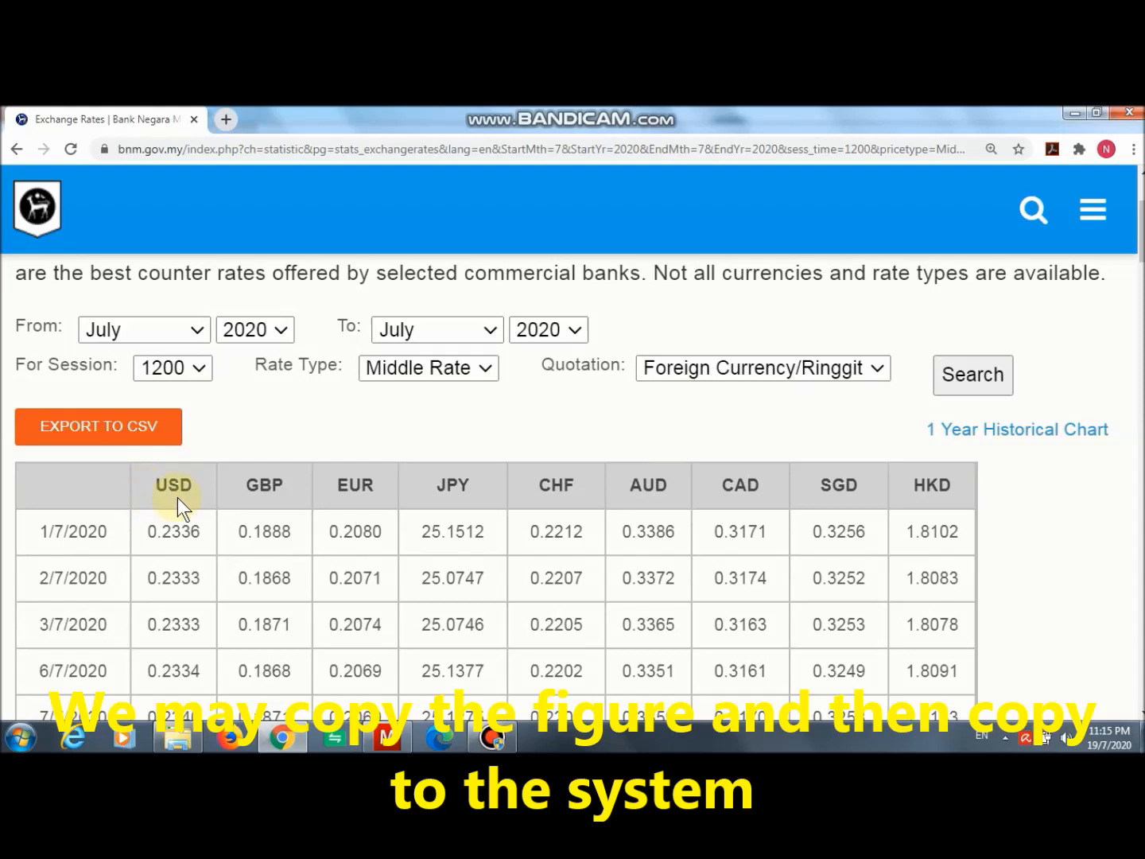
pyautogui.scroll(-7, 200, 503)
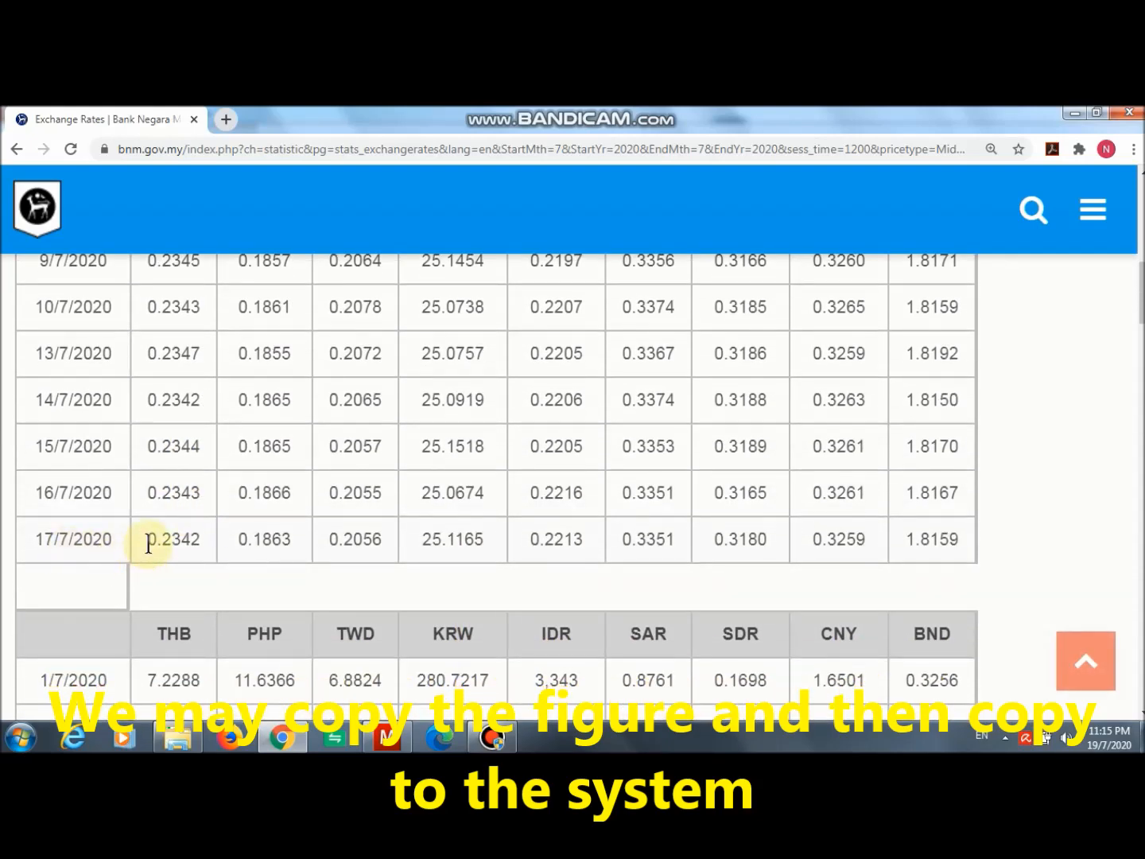
pyautogui.moveTo(148, 543); pyautogui.dragTo(197, 544)
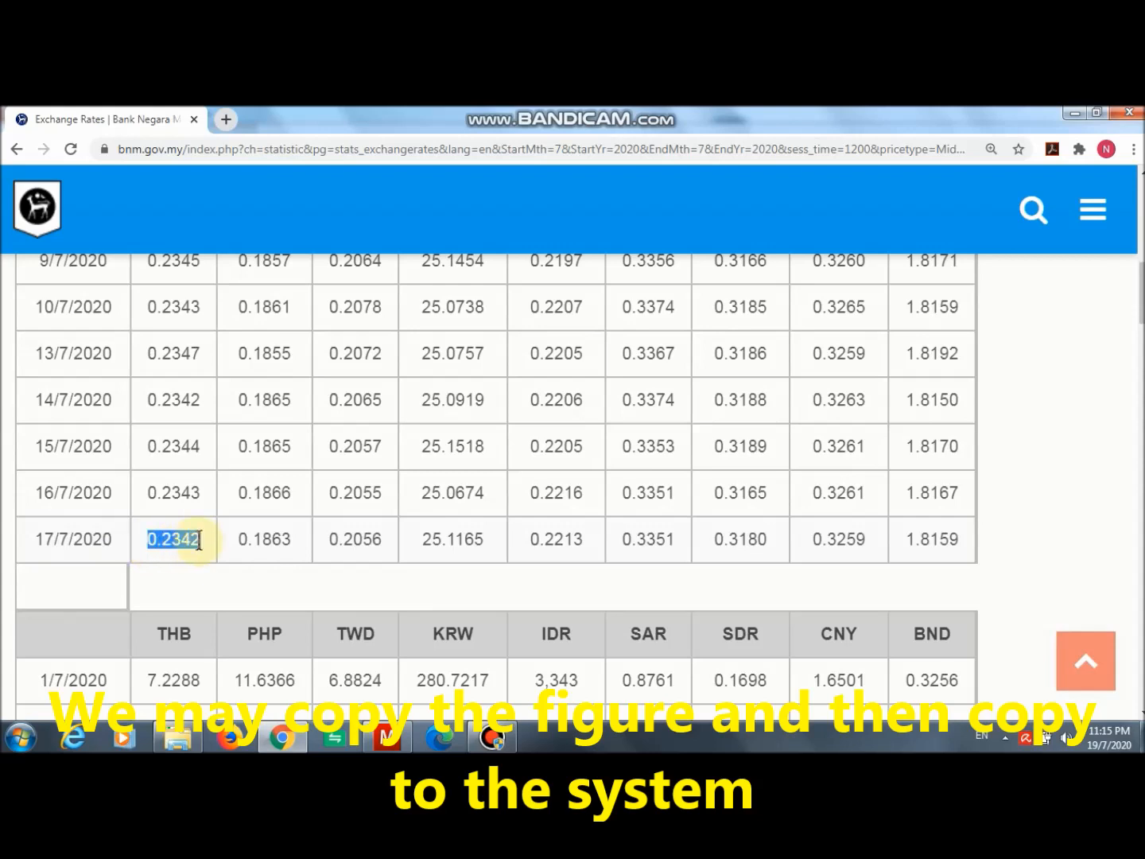
pyautogui.rightClick(149, 550)
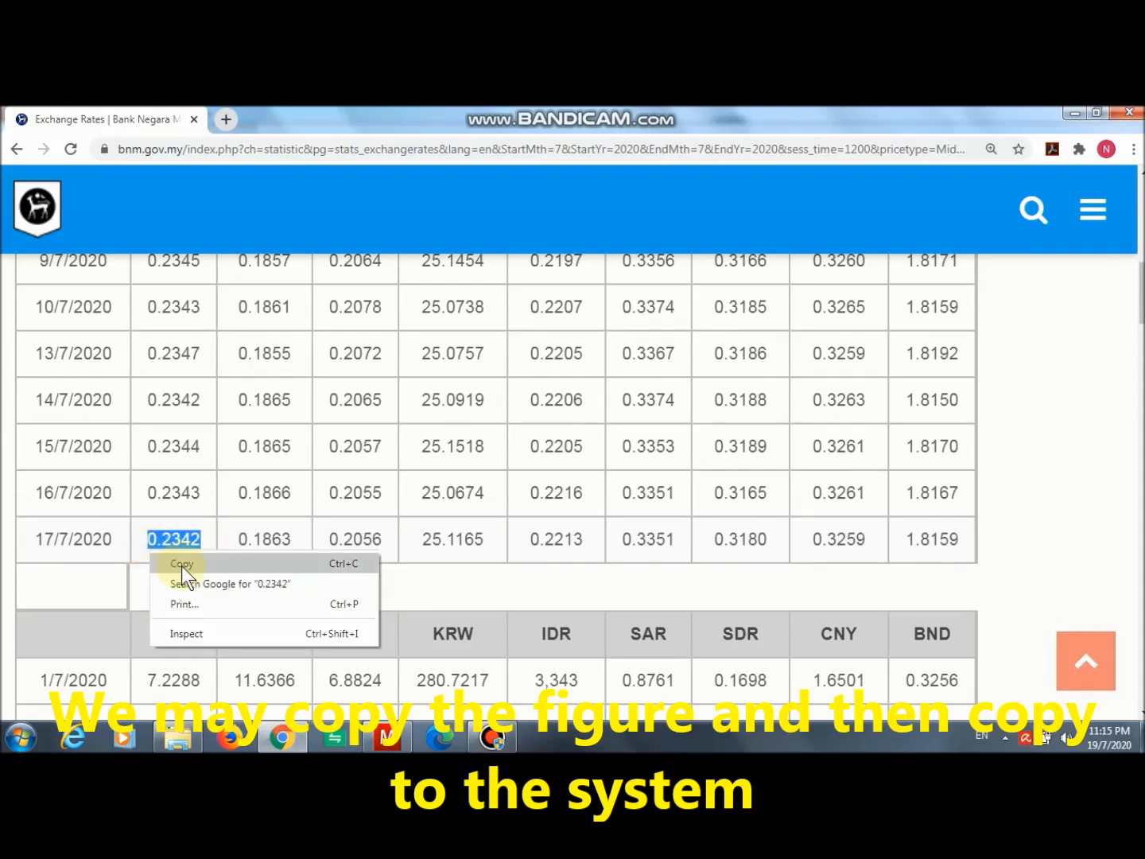
pyautogui.click(181, 565)
# - Return to Manager, paste 0.2342 as the USD rate for 1 MYR, and create the exchange rate
pyautogui.click(387, 737)
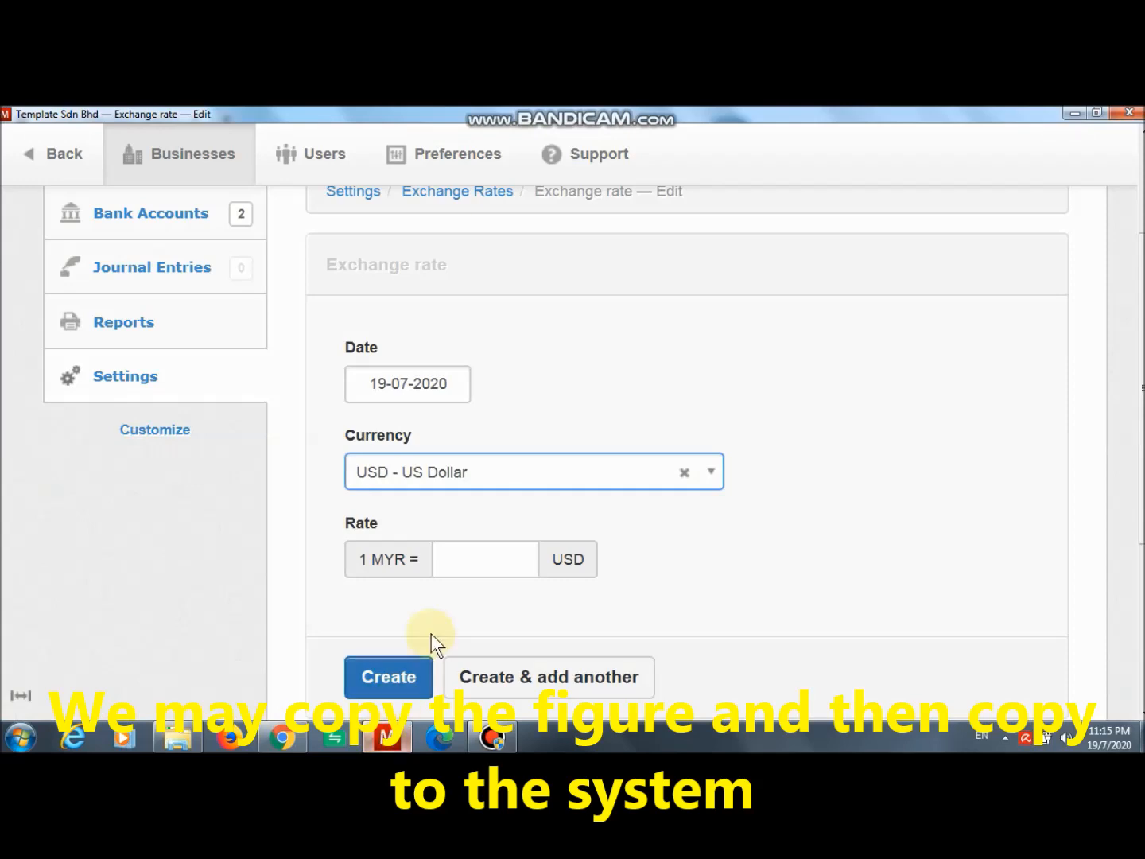
pyautogui.click(454, 557)
pyautogui.rightClick(460, 562)
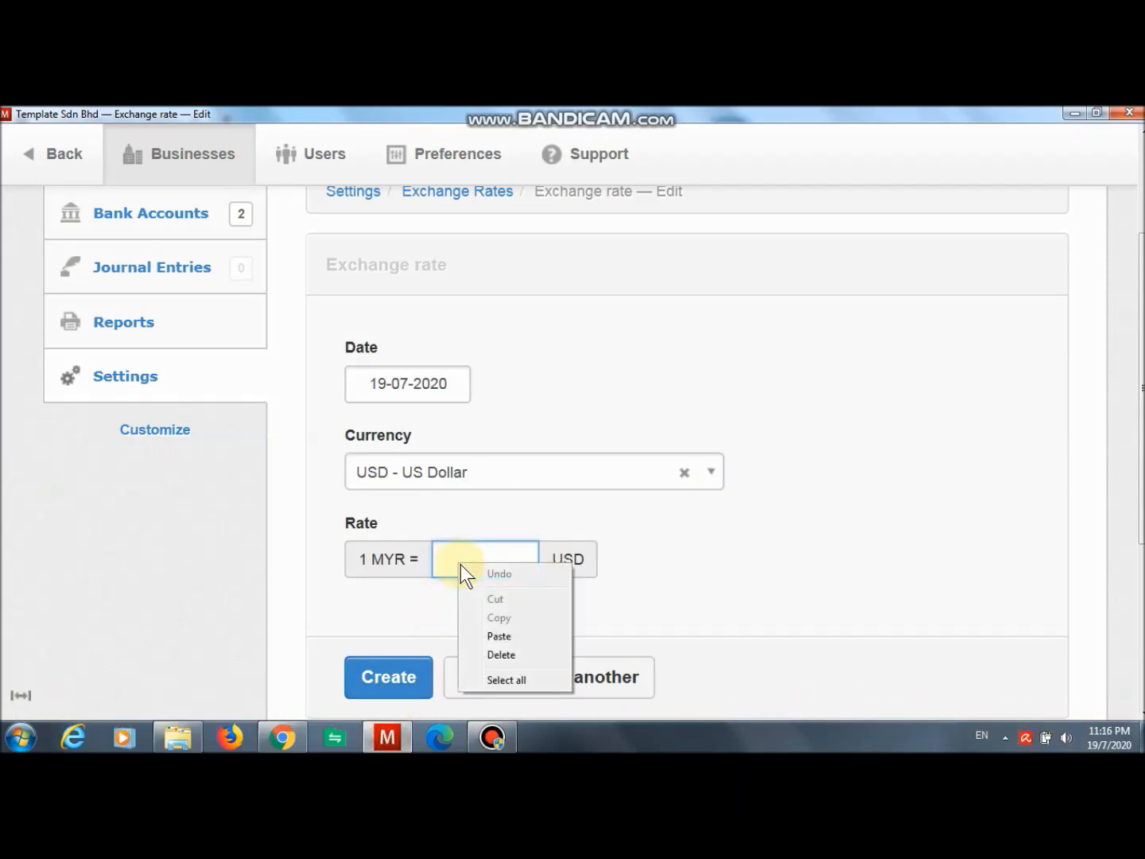
pyautogui.click(493, 636)
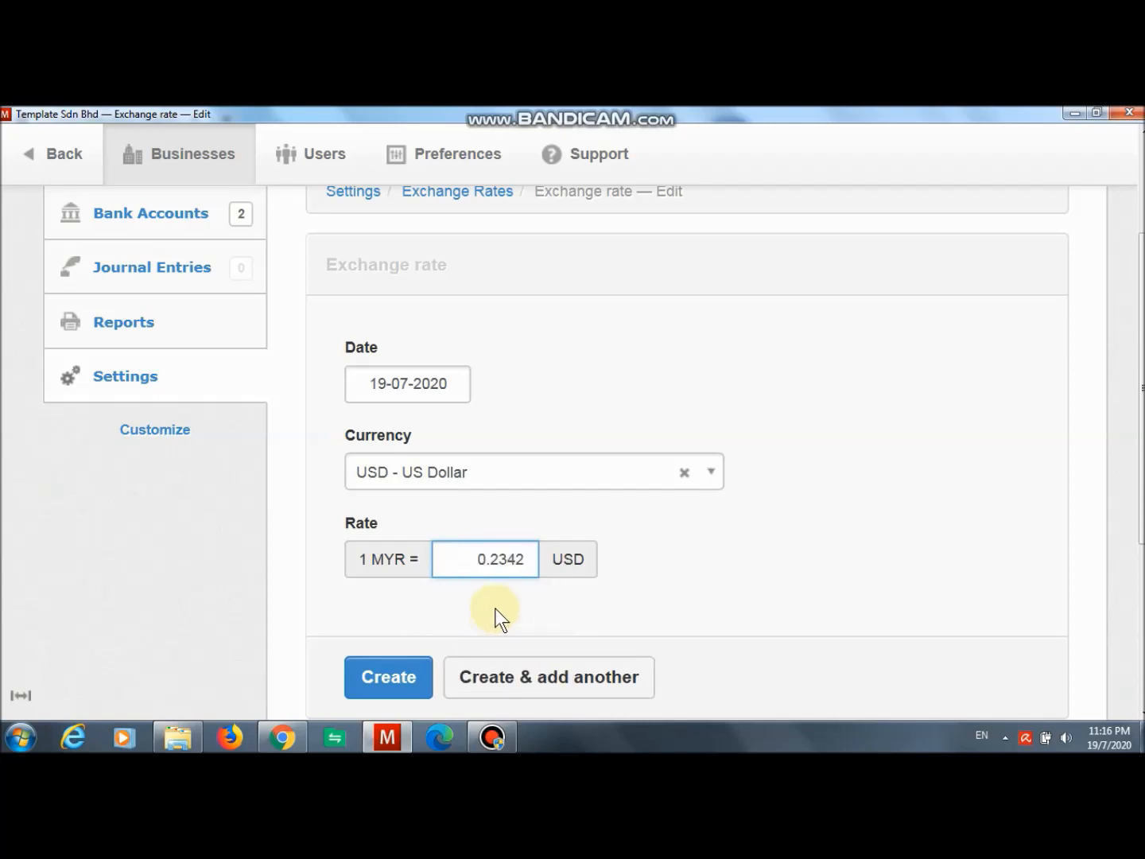
pyautogui.click(395, 688)
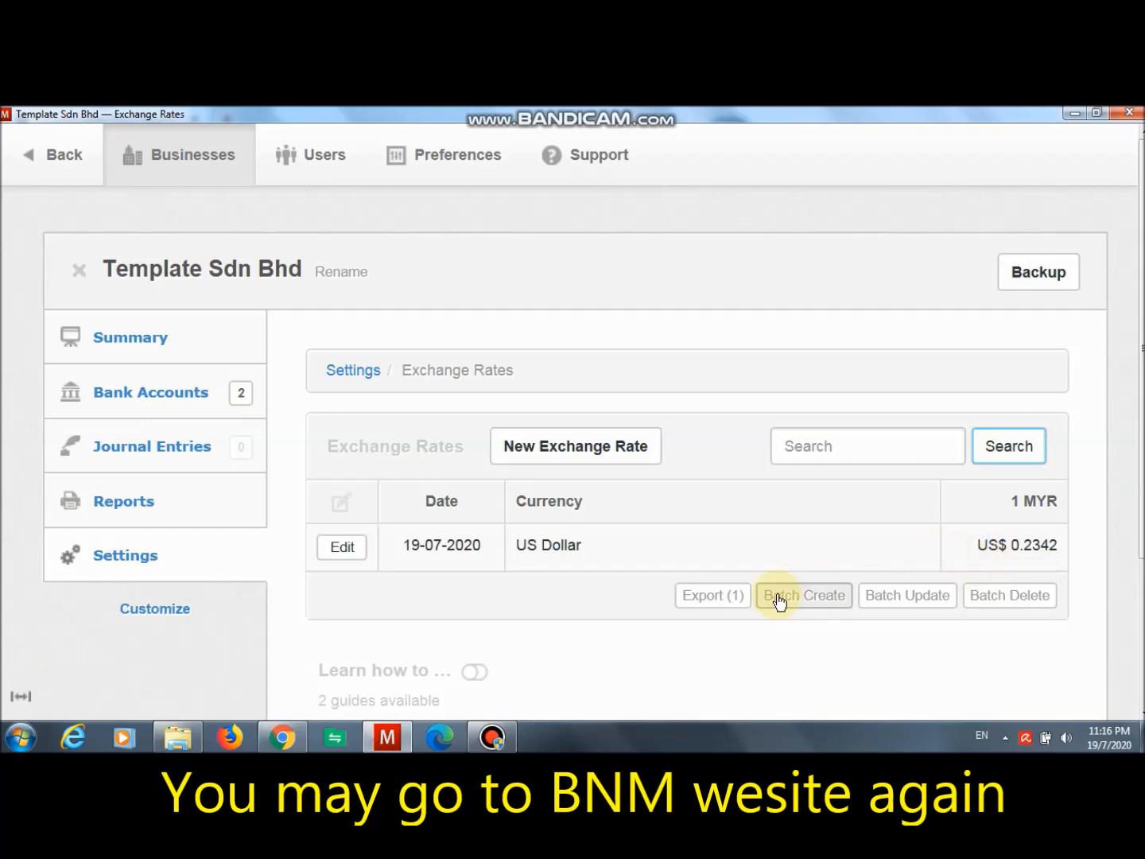
# - Switch to the Bank Negara Malaysia page in Chrome and search the July 2020 rates with the quotation Ringgit/Foreign Currency
pyautogui.click(284, 743)
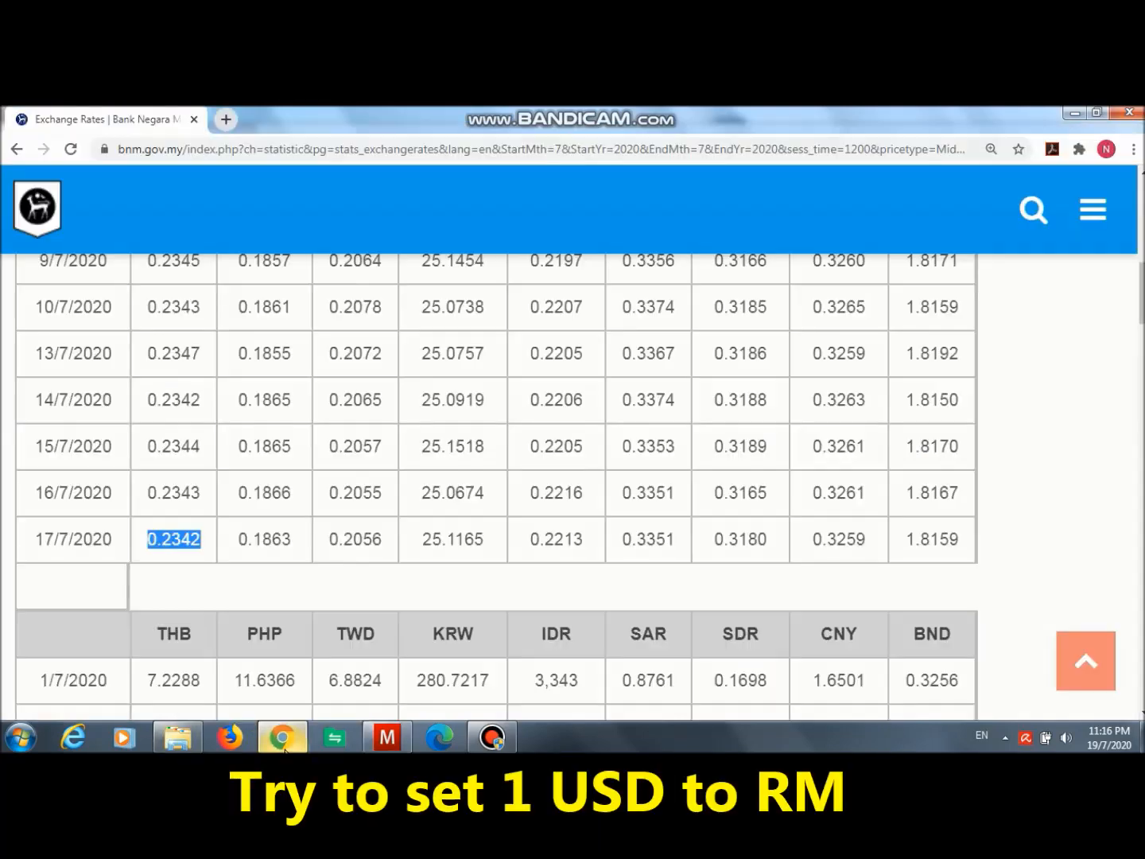
pyautogui.scroll(5, 476, 567)
pyautogui.scroll(4, 431, 564)
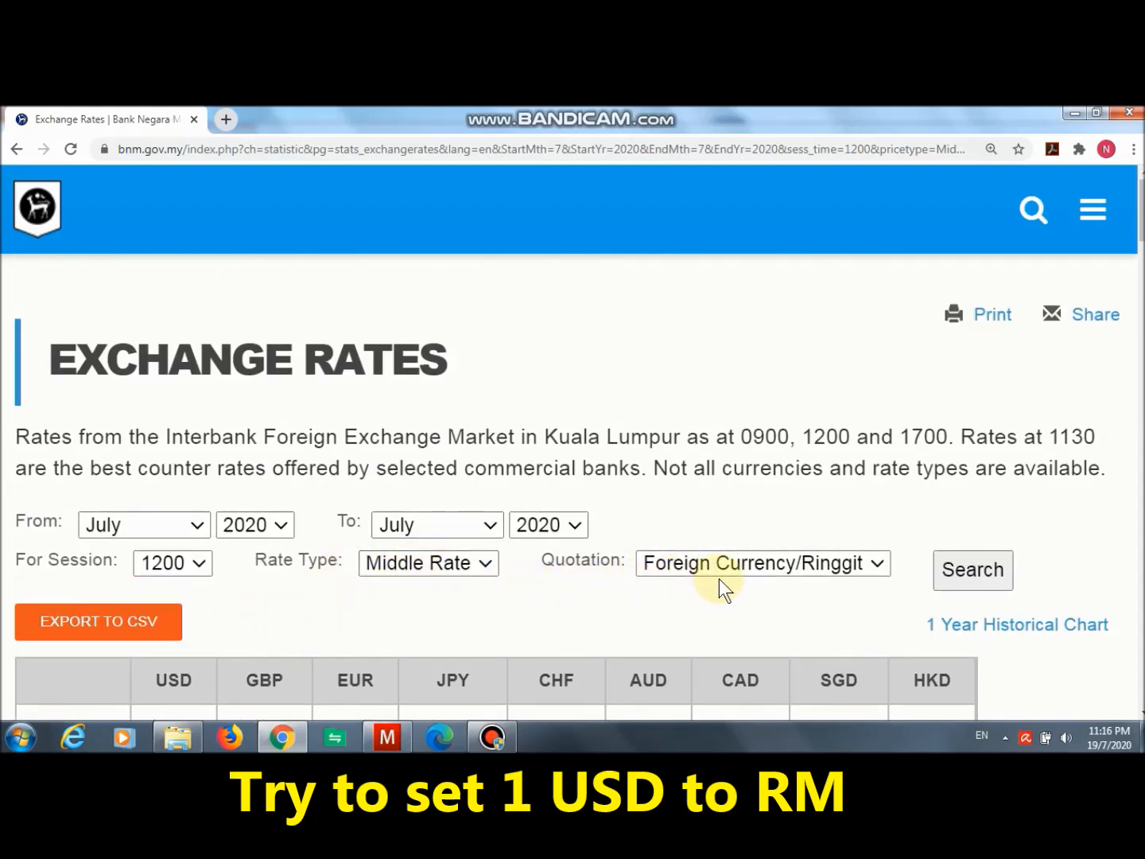
pyautogui.click(876, 564)
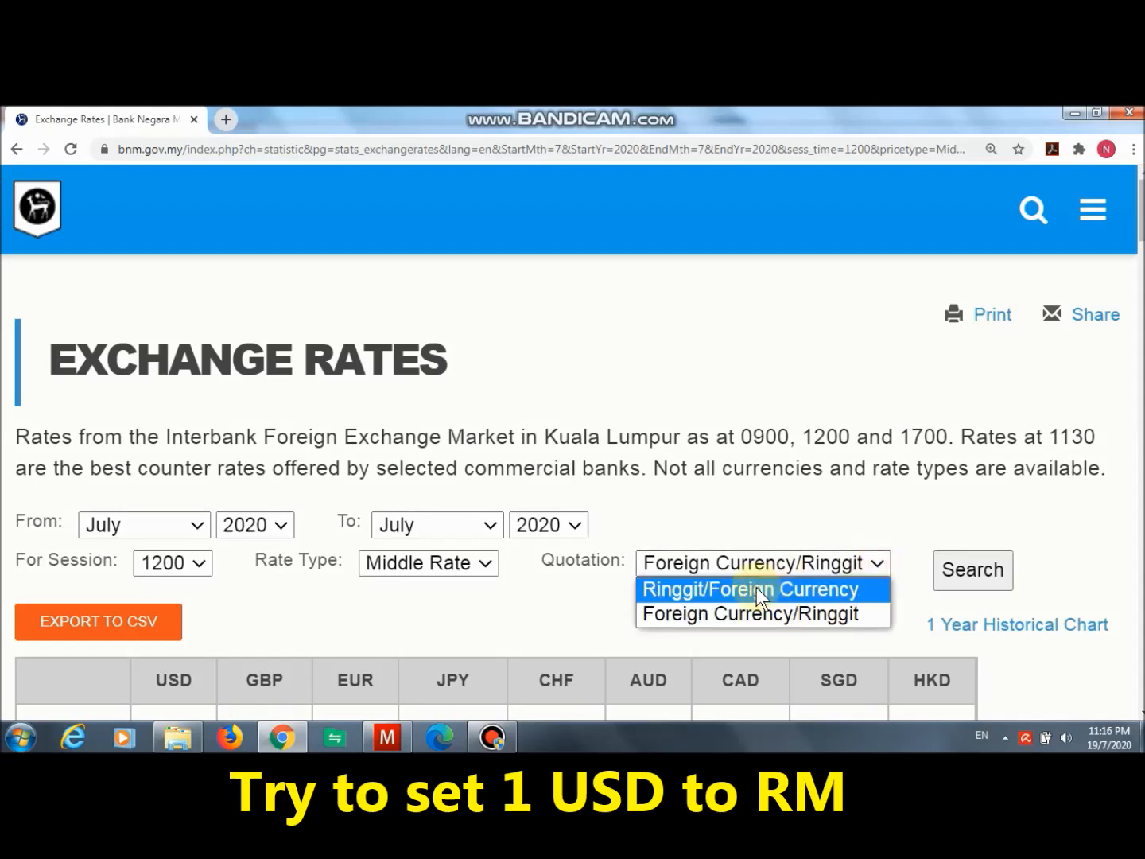
pyautogui.click(736, 590)
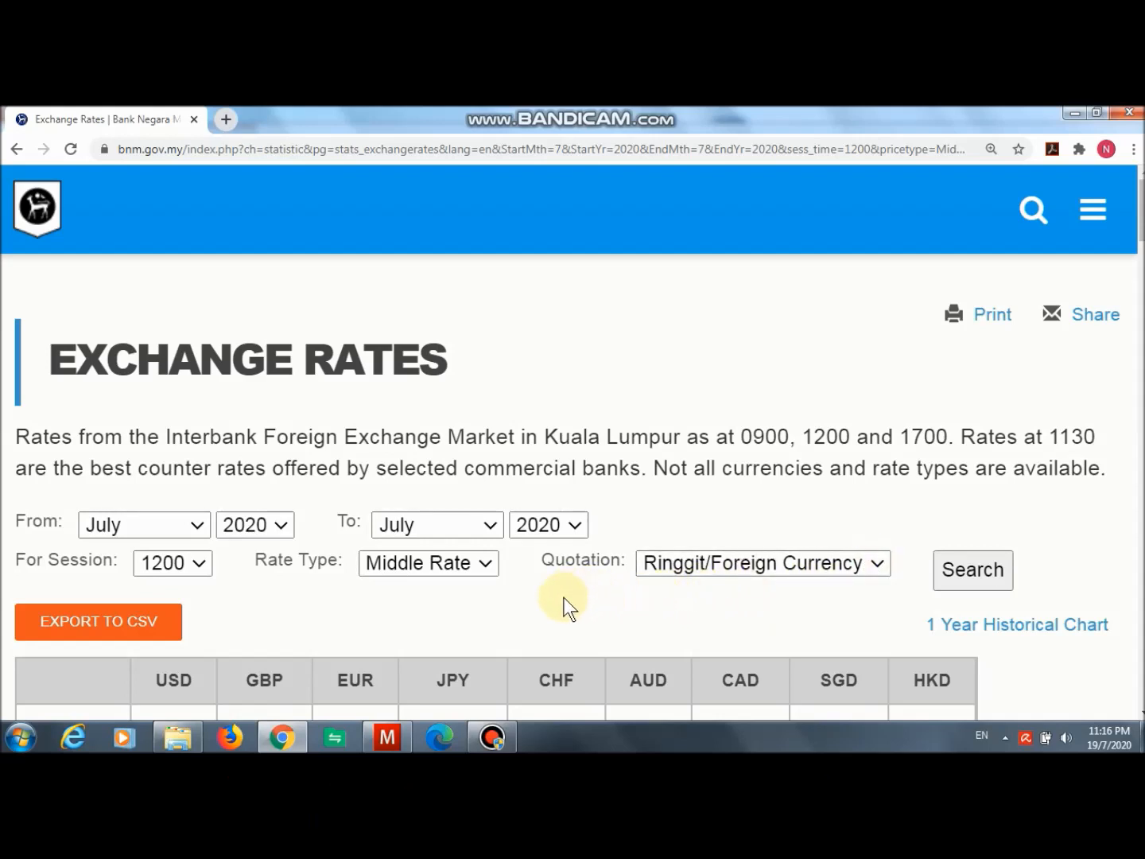
pyautogui.scroll(-2, 436, 613)
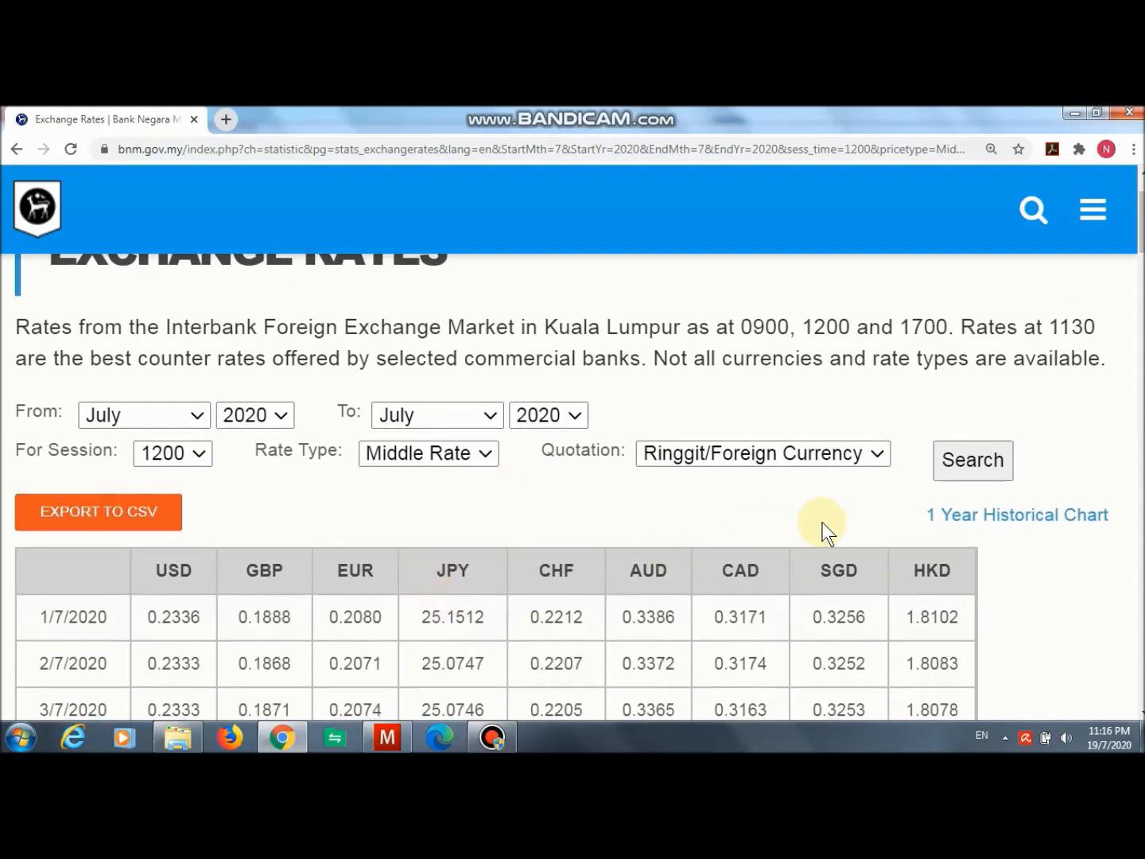
pyautogui.click(976, 467)
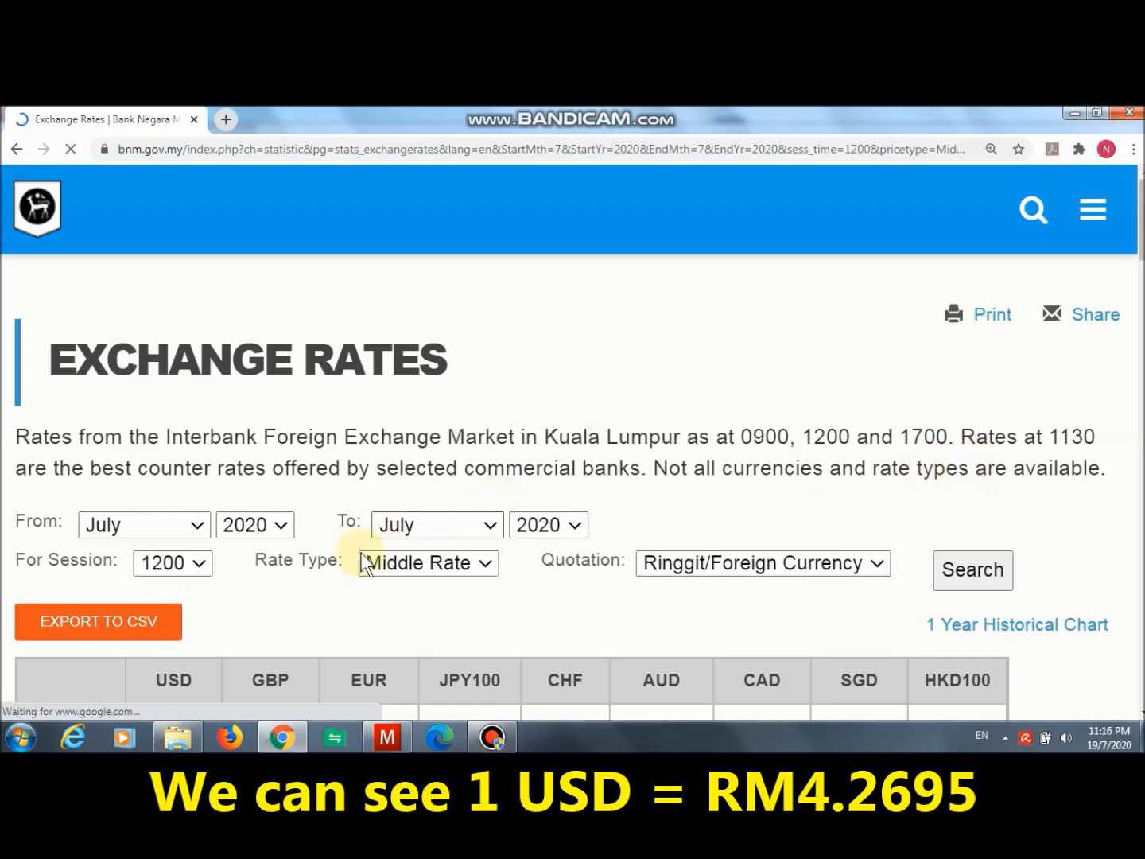
# - Copy the USD rate 4.2695 for 17/7/2020 from the exchange rates table
pyautogui.scroll(-2, 234, 599)
pyautogui.scroll(-8, 176, 560)
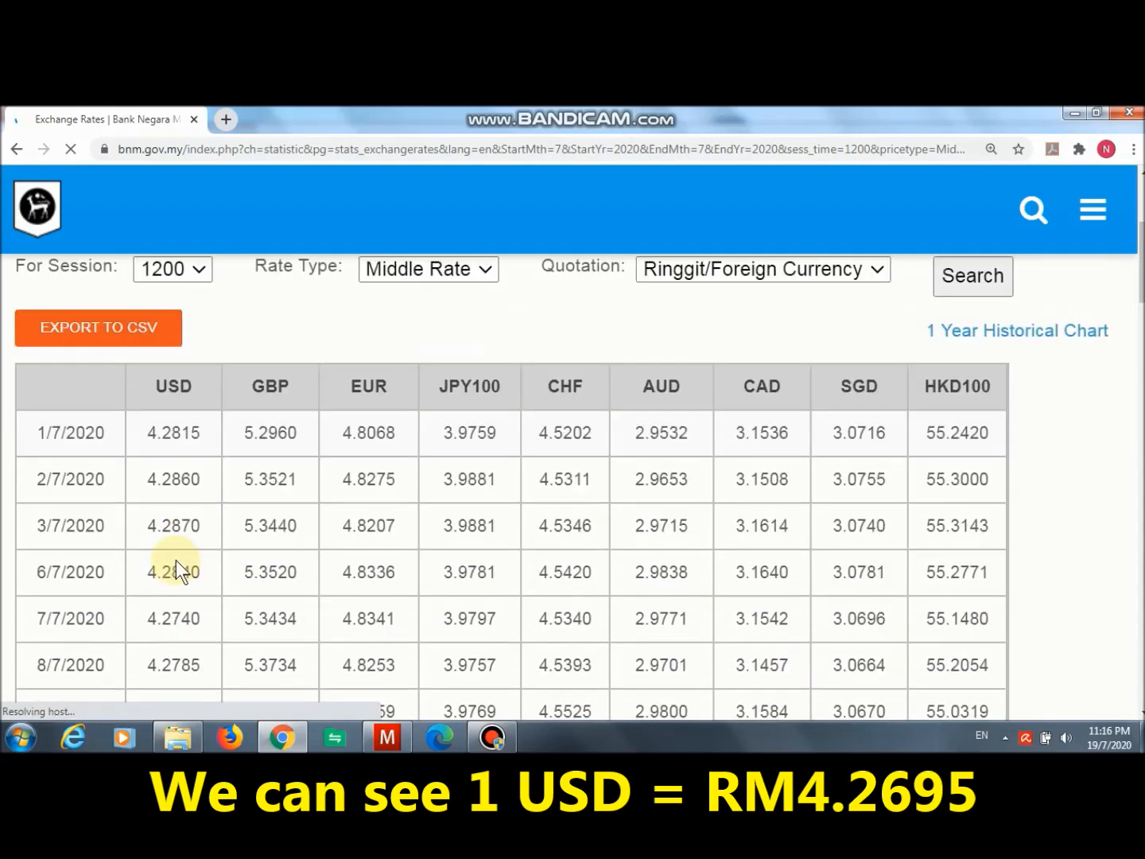
pyautogui.scroll(-6, 150, 464)
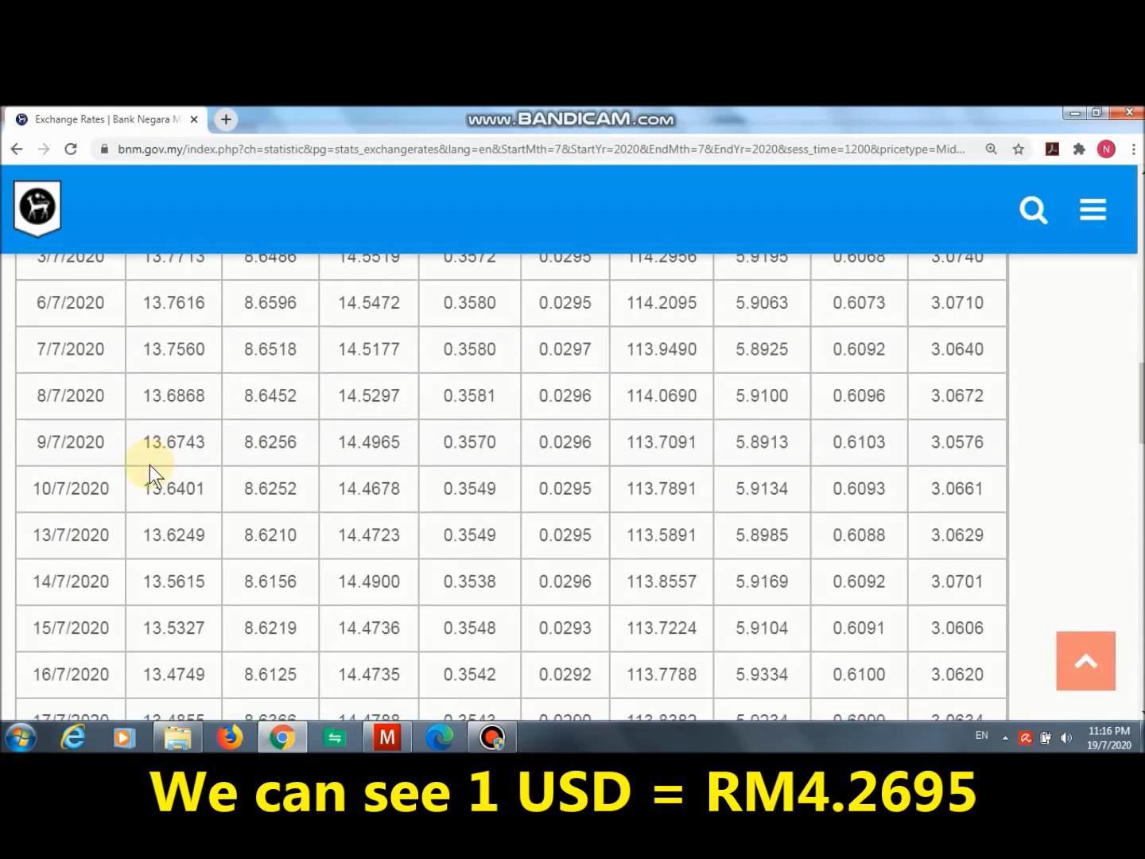
pyautogui.scroll(-5, 148, 462)
pyautogui.scroll(9, 150, 412)
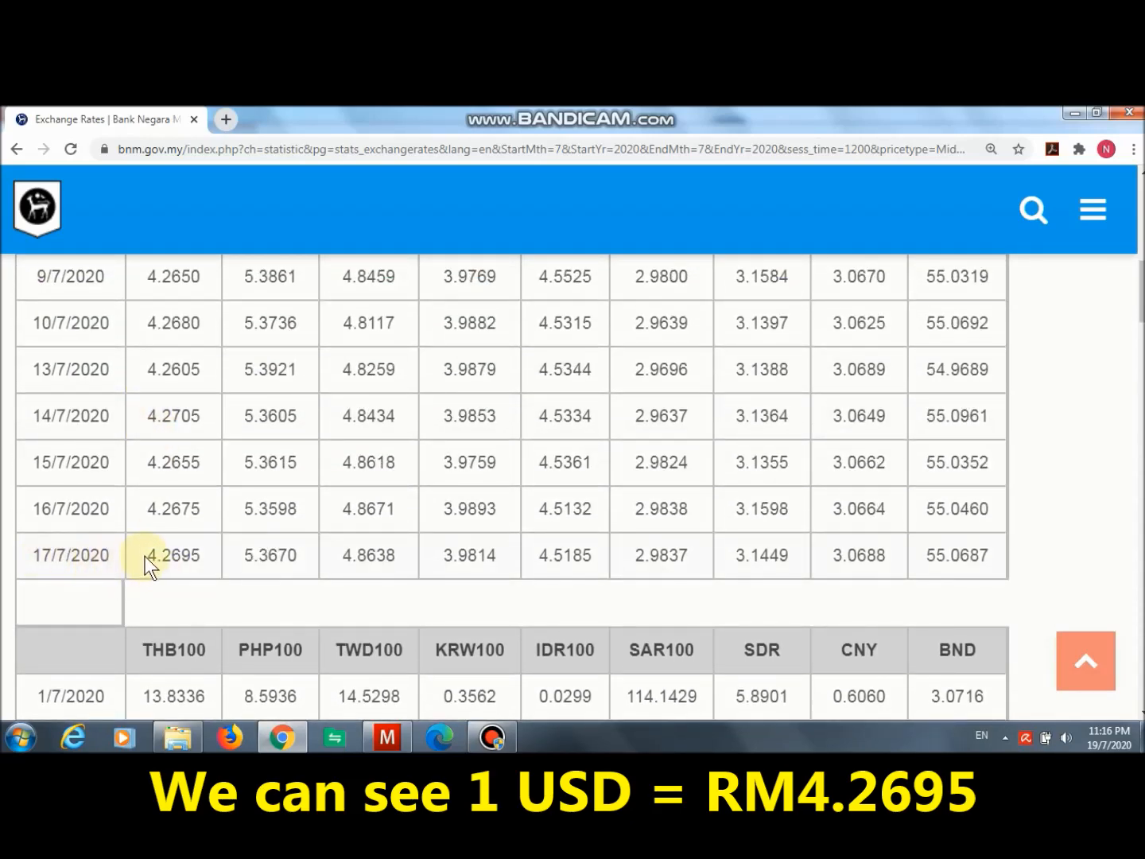
pyautogui.moveTo(146, 555); pyautogui.dragTo(211, 554)
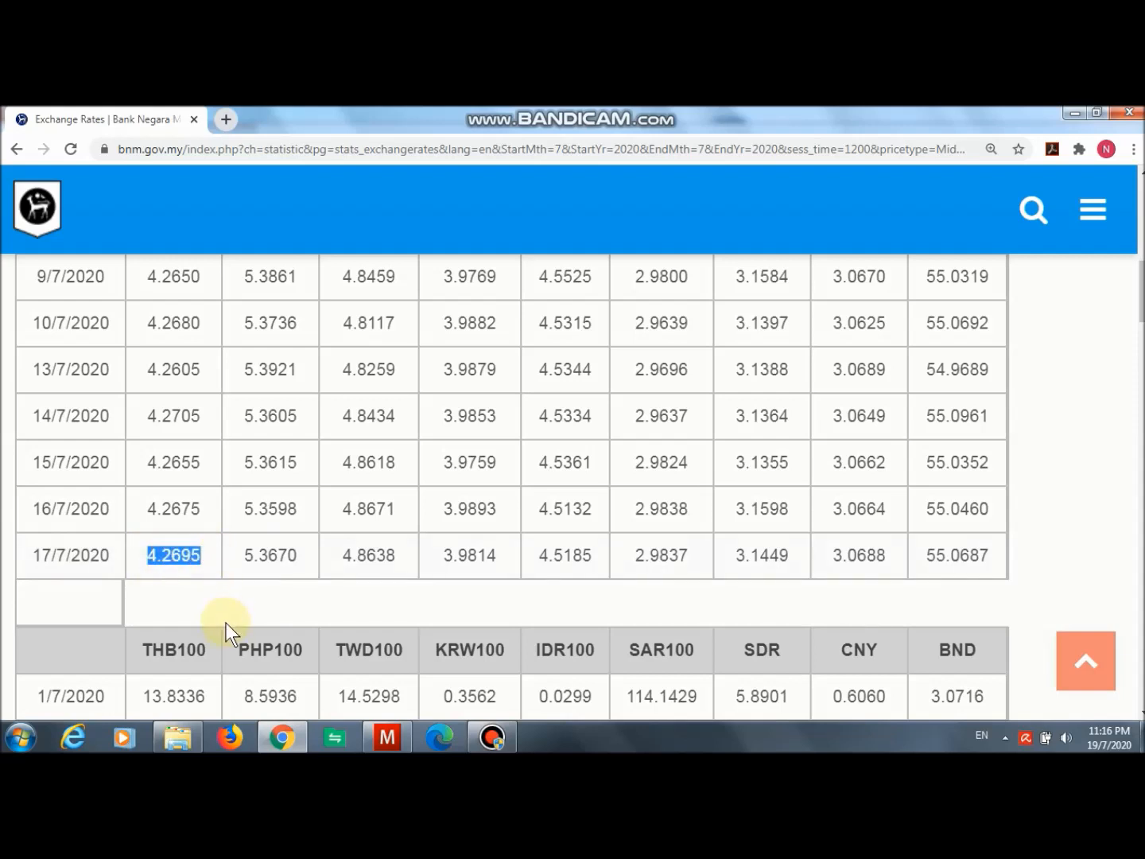
pyautogui.rightClick(170, 555)
pyautogui.click(205, 573)
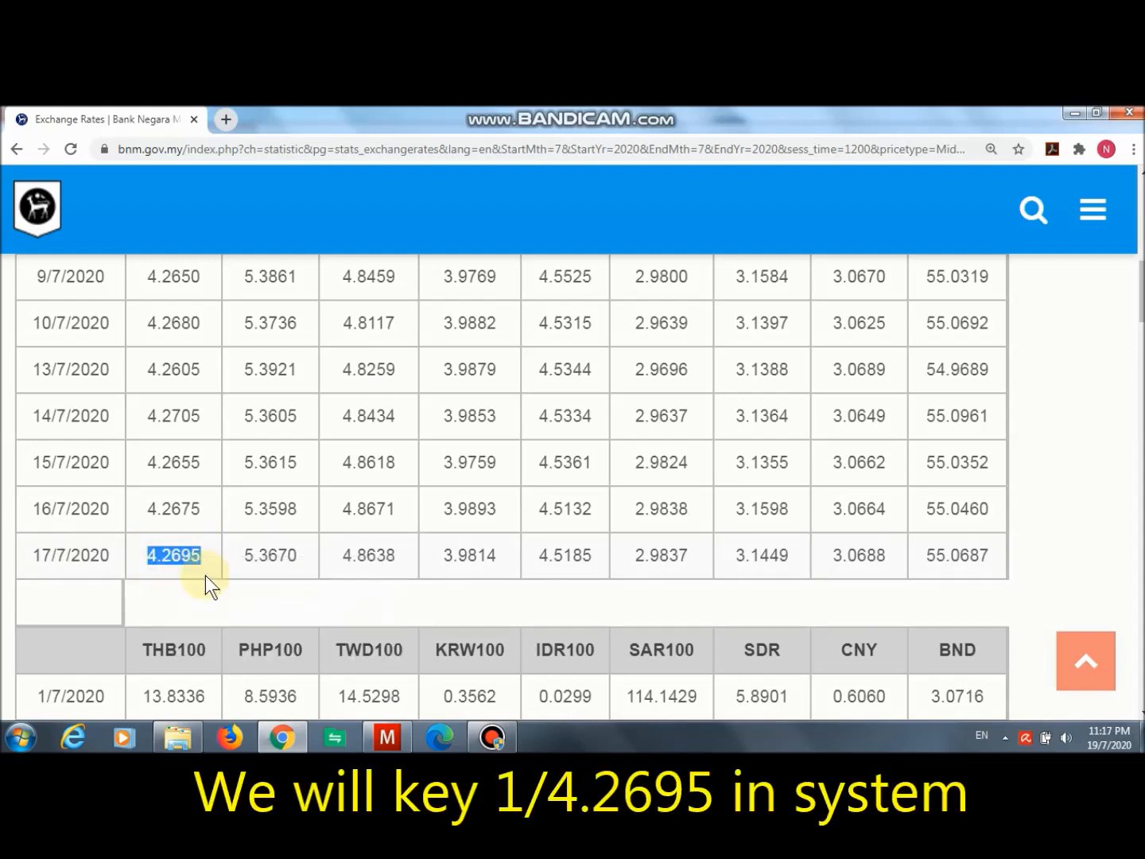
# - Return to Manager, edit the US Dollar exchange rate so that 1 MYR equals 1/4.2695 USD, and update it
pyautogui.click(384, 730)
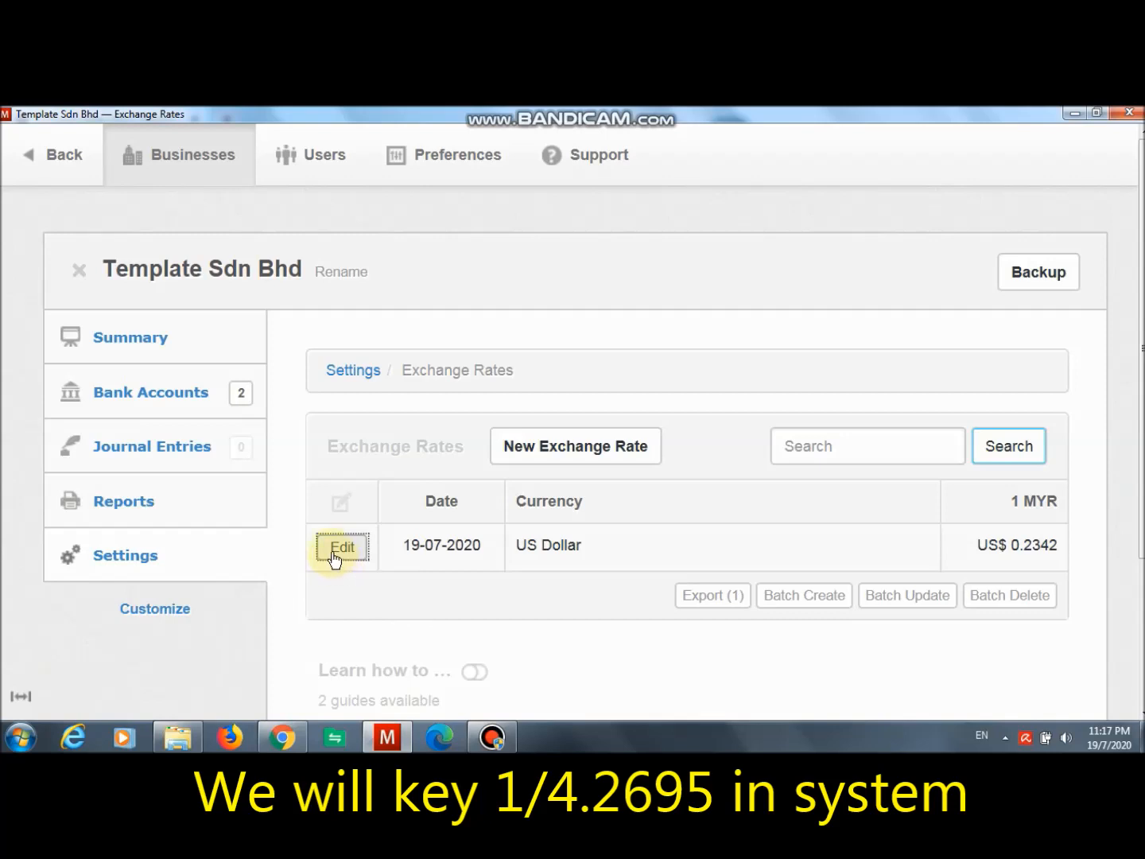
pyautogui.click(333, 548)
pyautogui.scroll(-1, 471, 591)
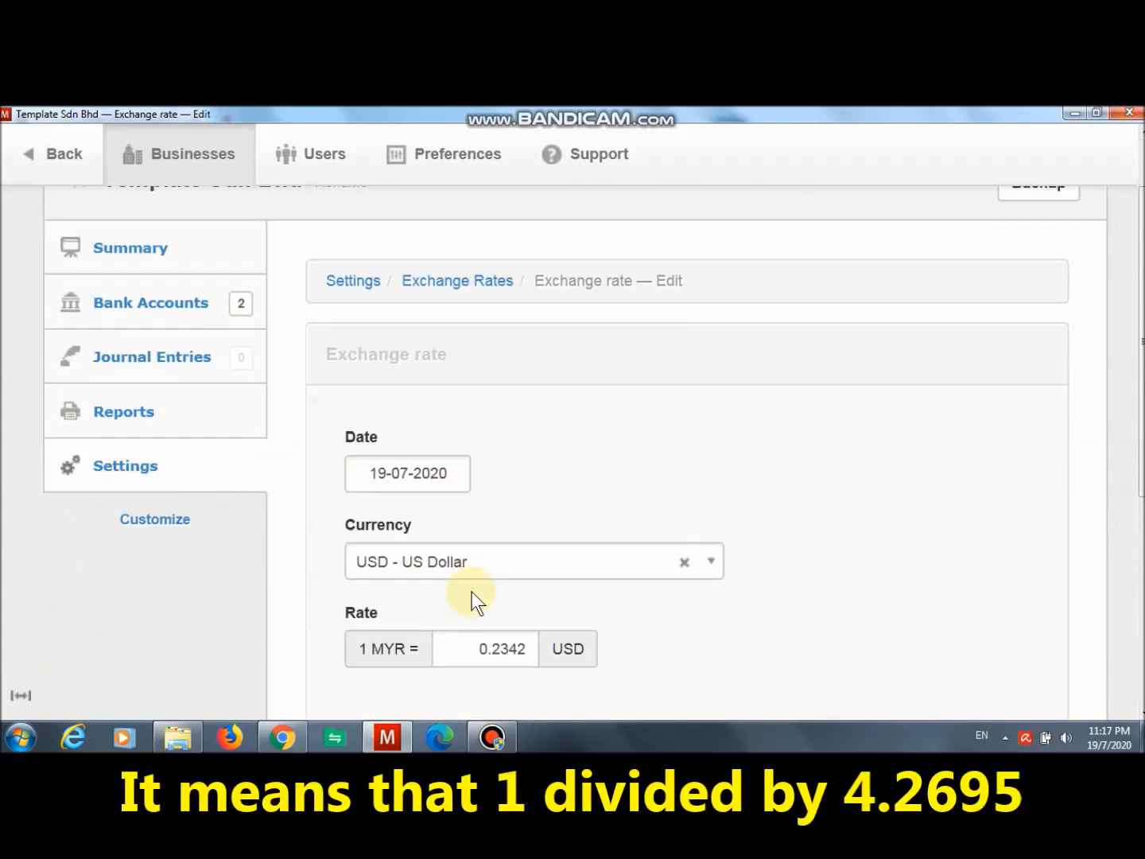
pyautogui.scroll(-1, 472, 592)
pyautogui.click(529, 568)
pyautogui.moveTo(526, 562); pyautogui.dragTo(477, 567)
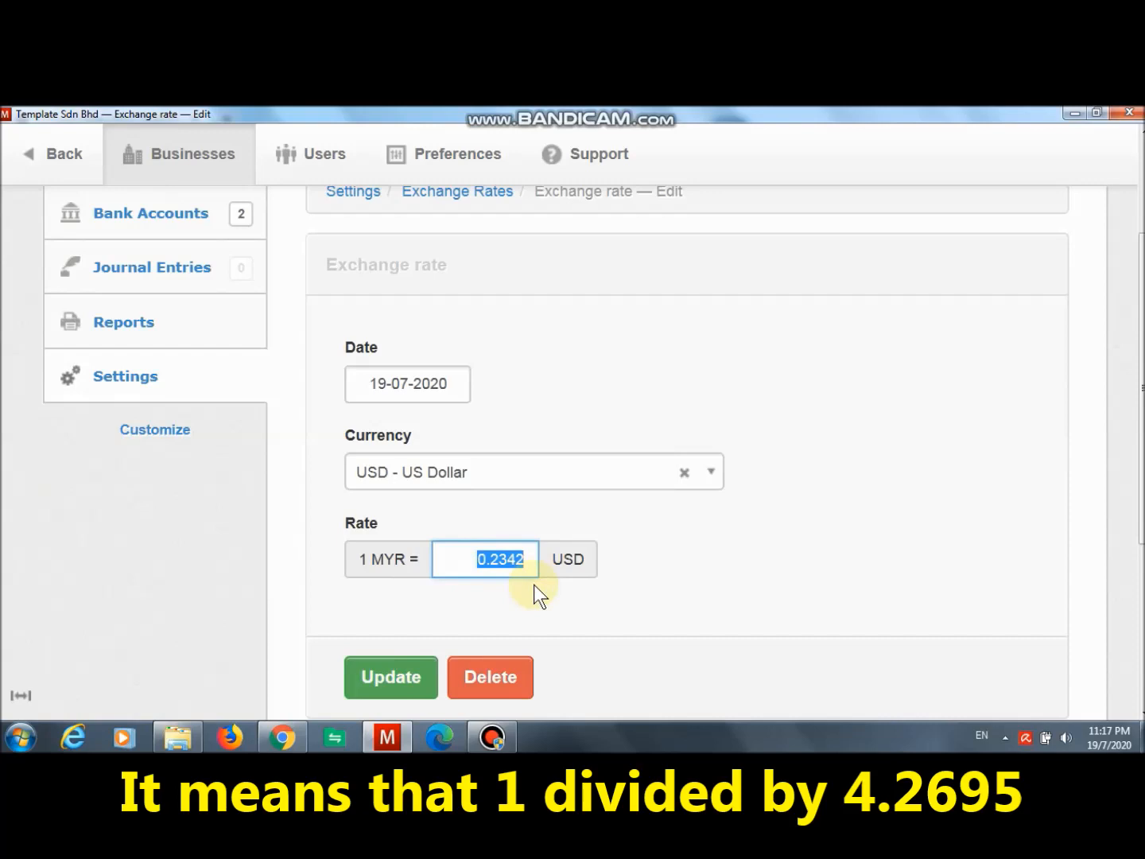
pyautogui.press('BackSpace')
pyautogui.rightClick(523, 557)
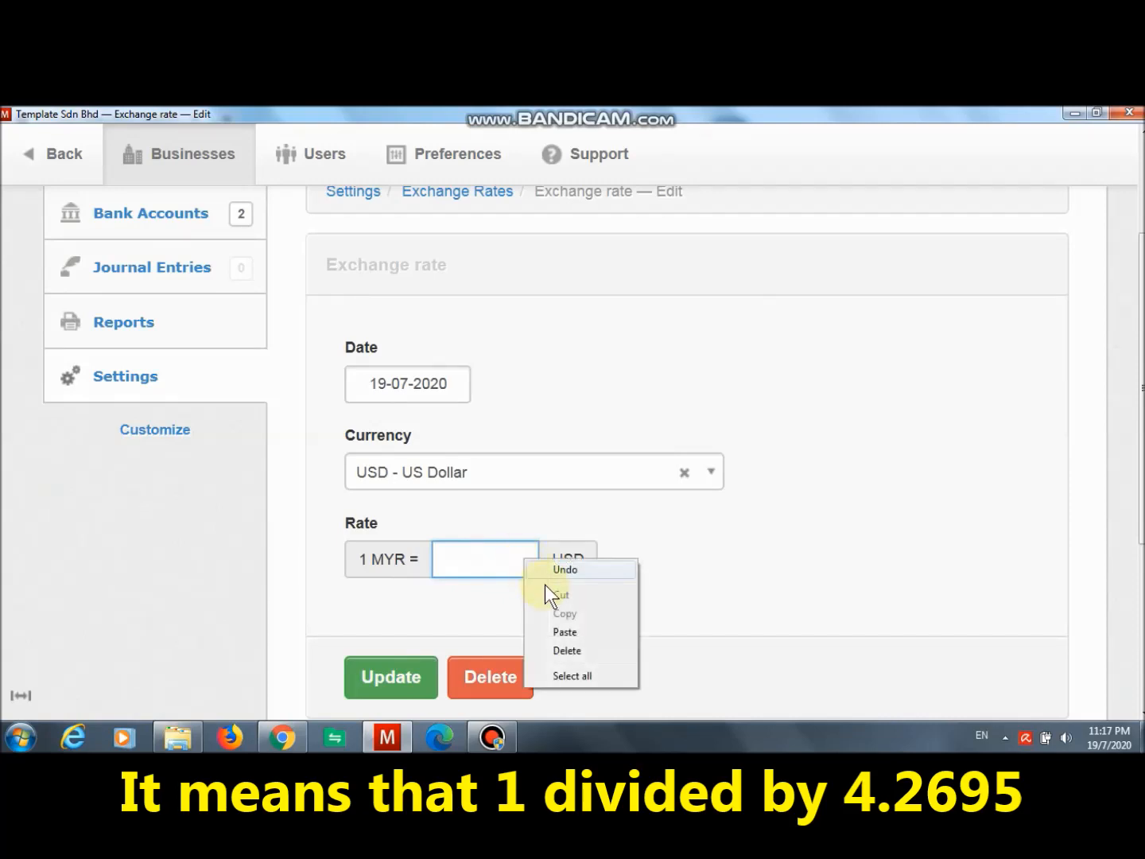
pyautogui.click(568, 634)
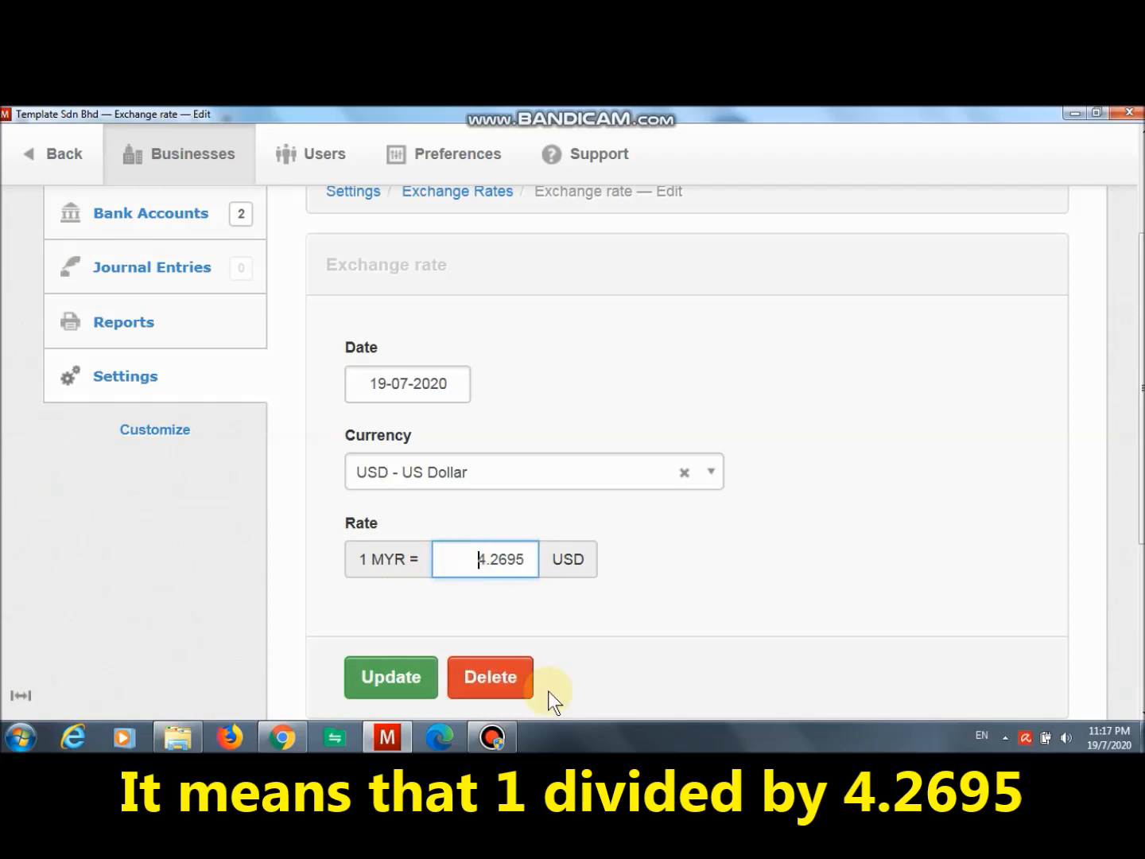
pyautogui.write('1')
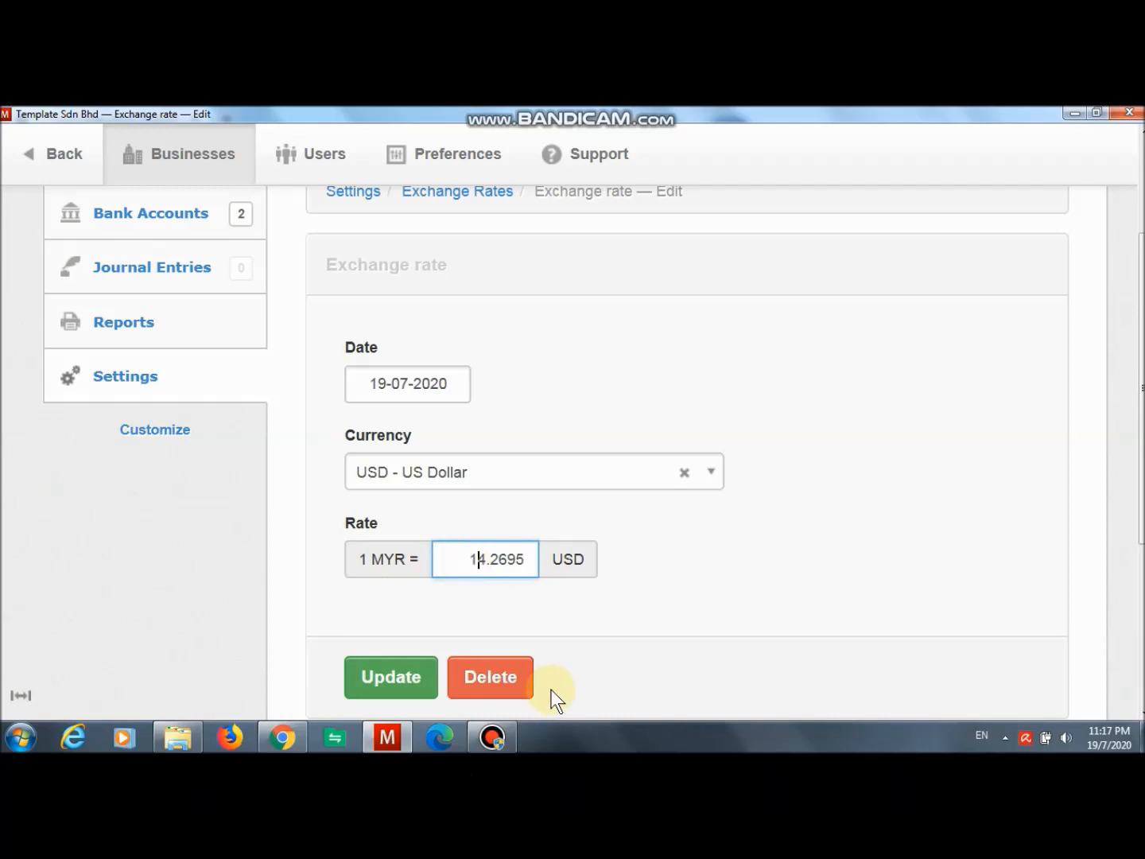
pyautogui.write('/')
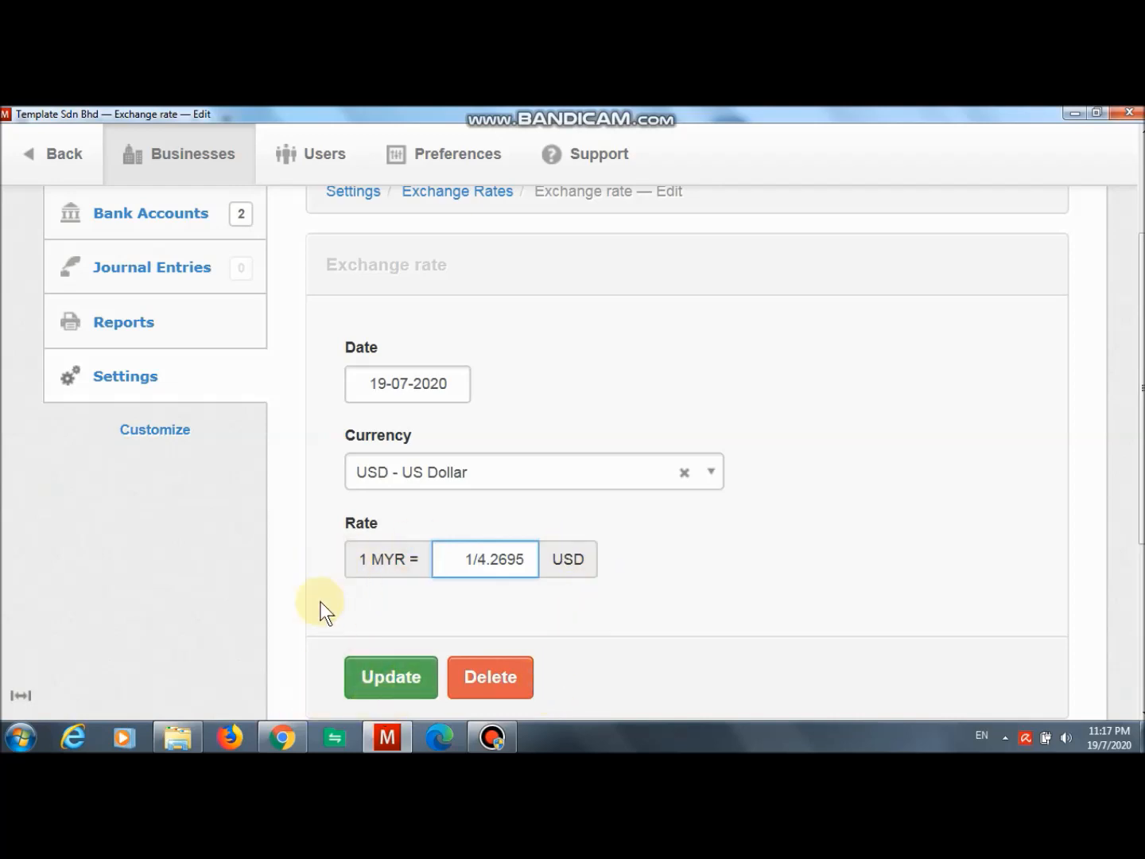
pyautogui.click(388, 688)
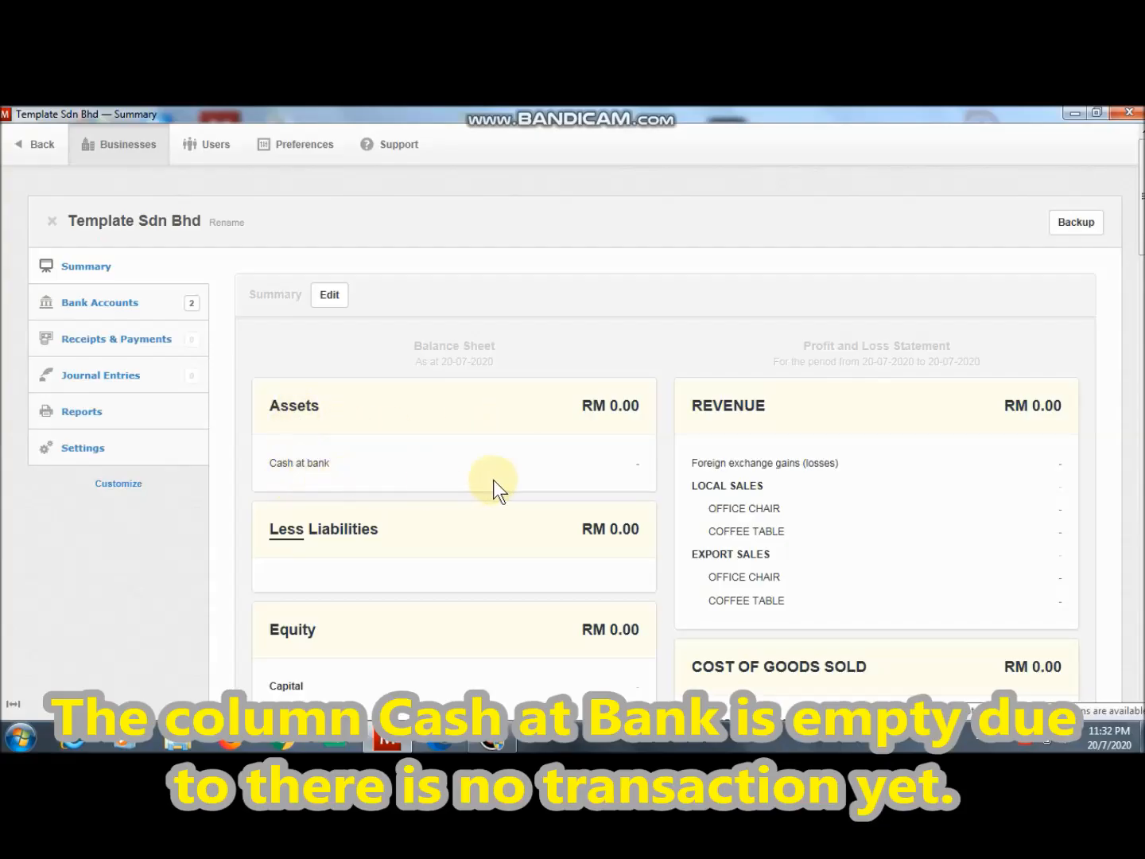
# - Check the Cash at bank details from the summary and start a new receipt
pyautogui.click(638, 468)
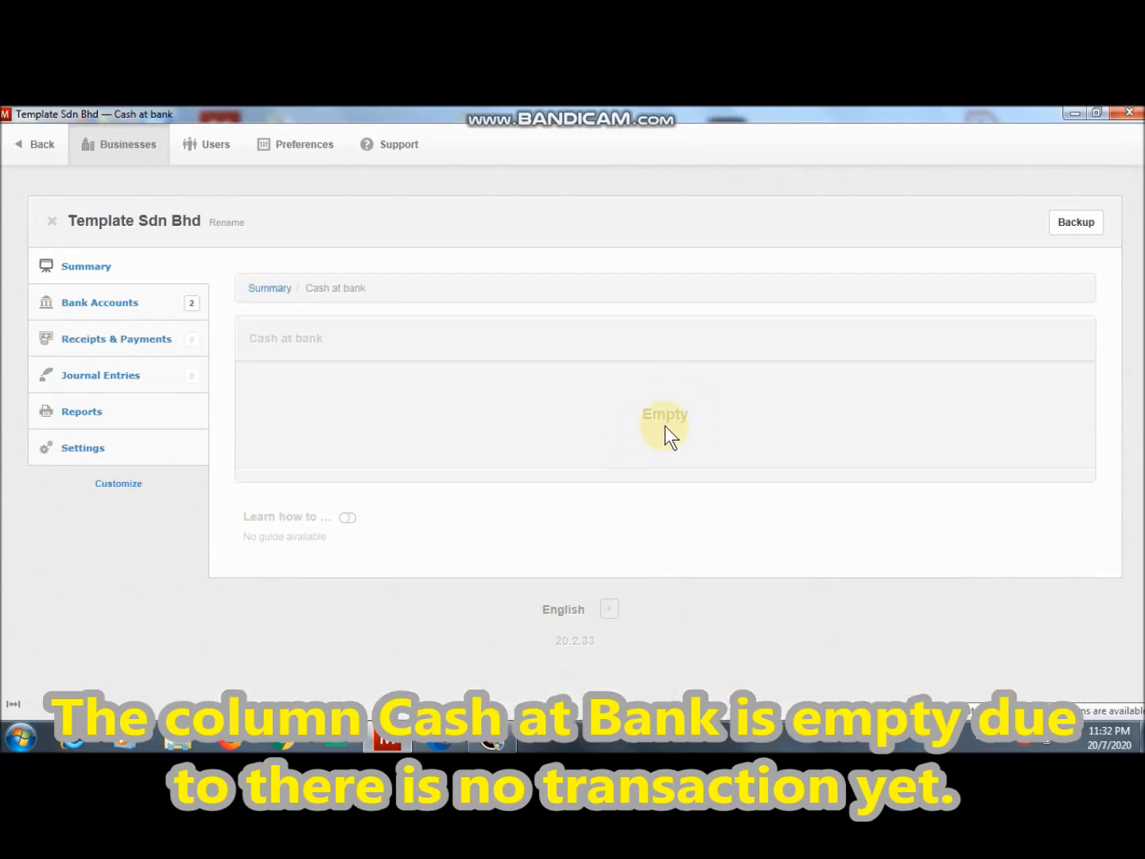
pyautogui.click(145, 348)
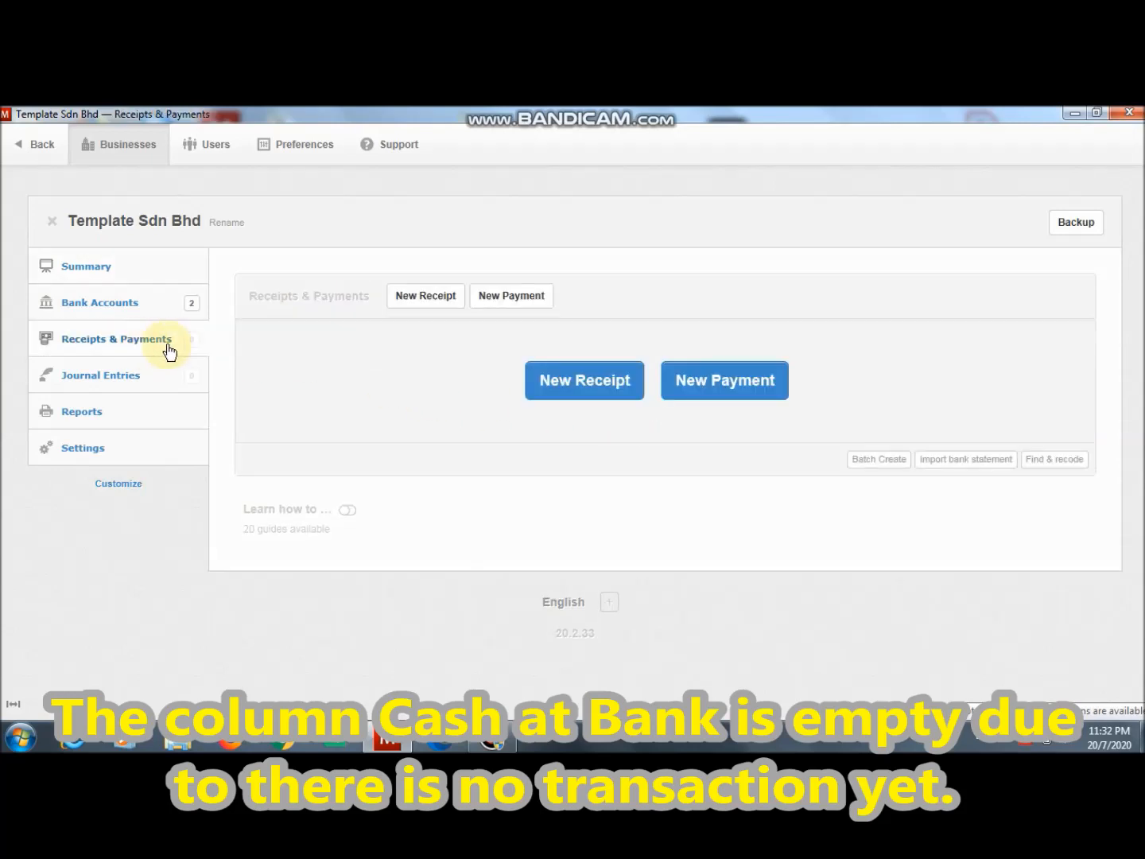
pyautogui.click(569, 392)
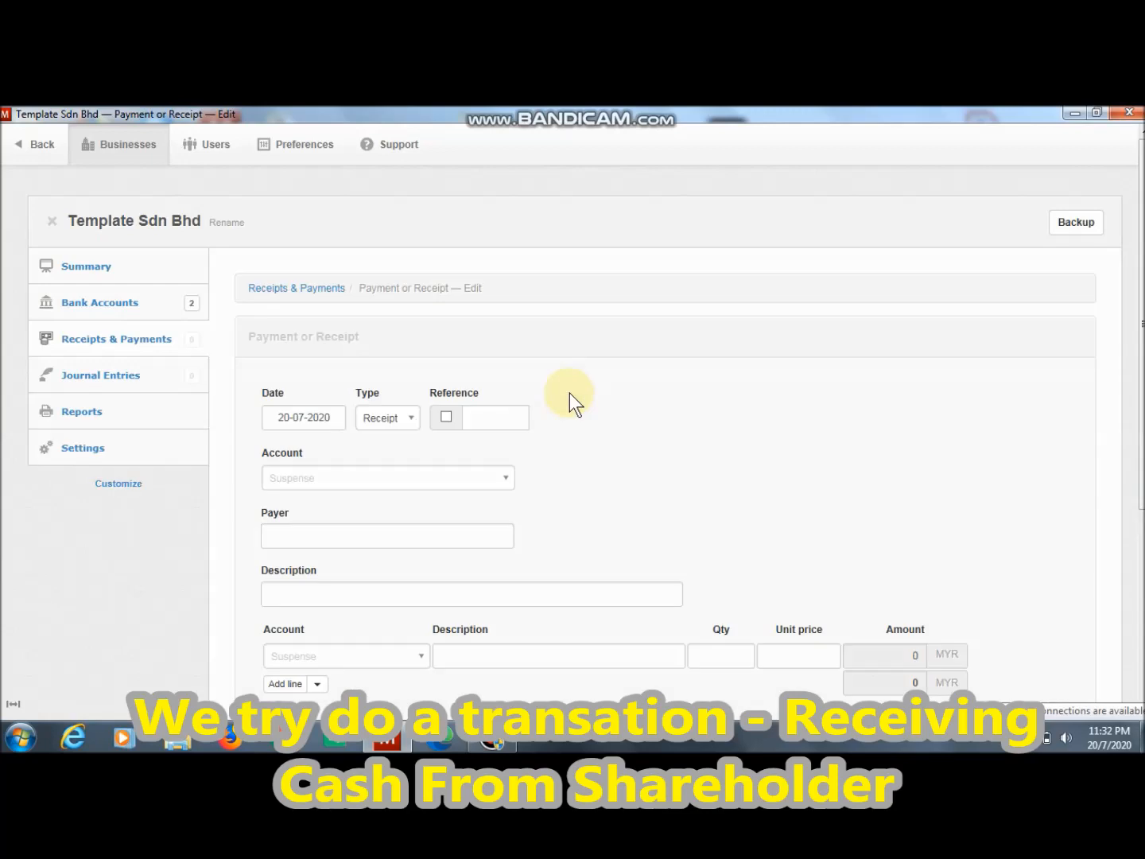
# - Set the receipt's reference to 2007R1U and its receiving bank account to Maybank - USD
pyautogui.click(493, 421)
pyautogui.write('2007')
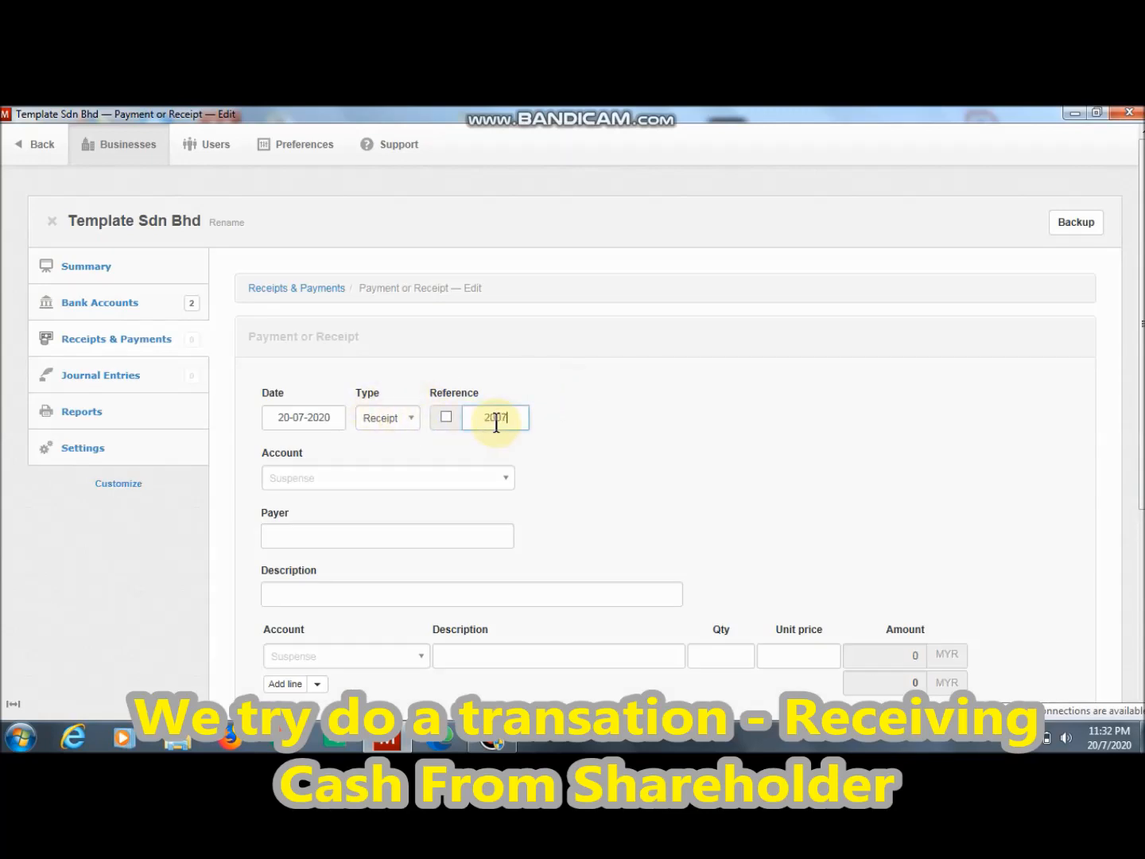
pyautogui.write('R')
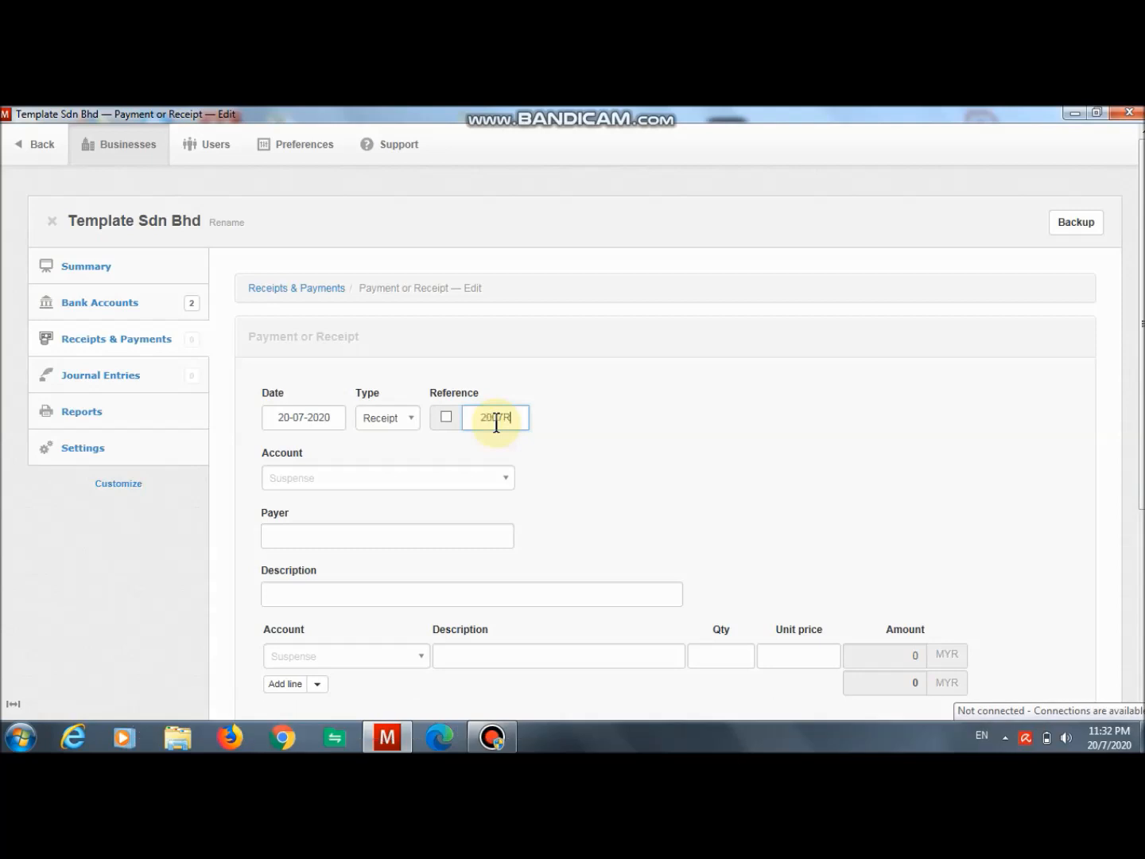
pyautogui.write('1U')
pyautogui.click(508, 479)
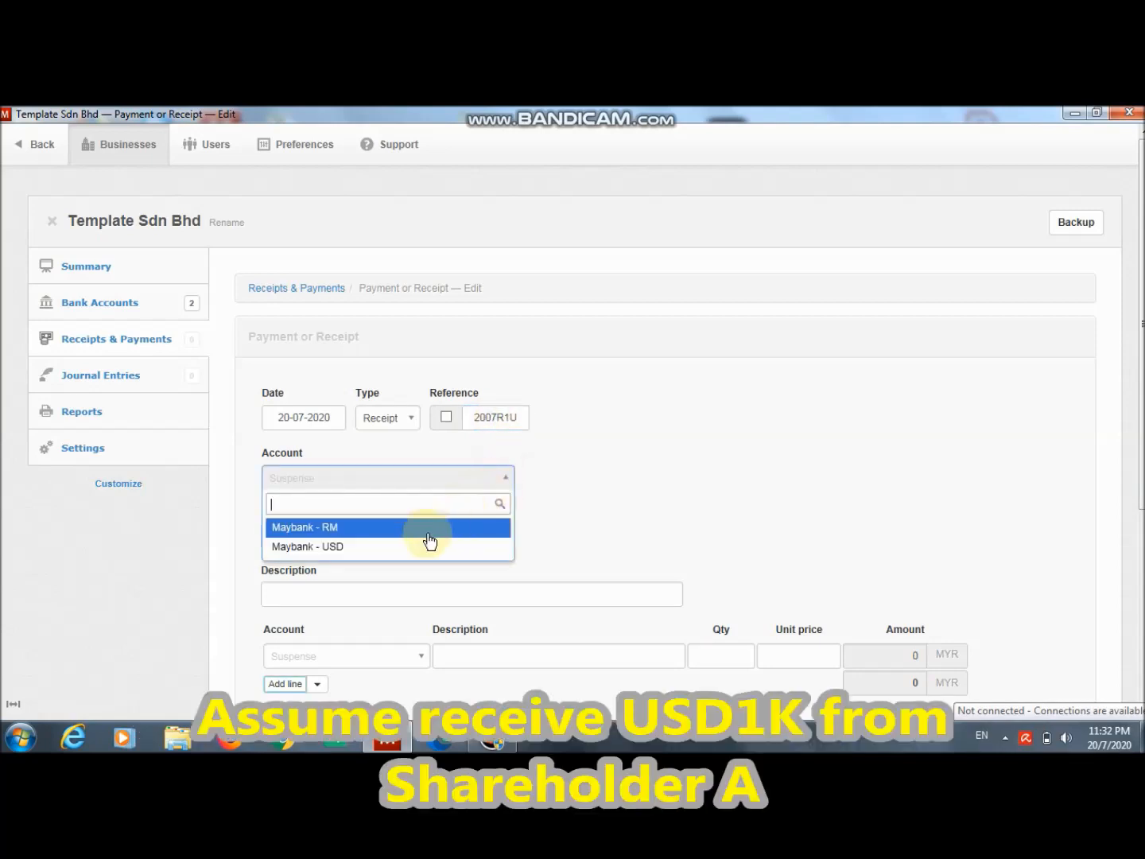
pyautogui.click(341, 552)
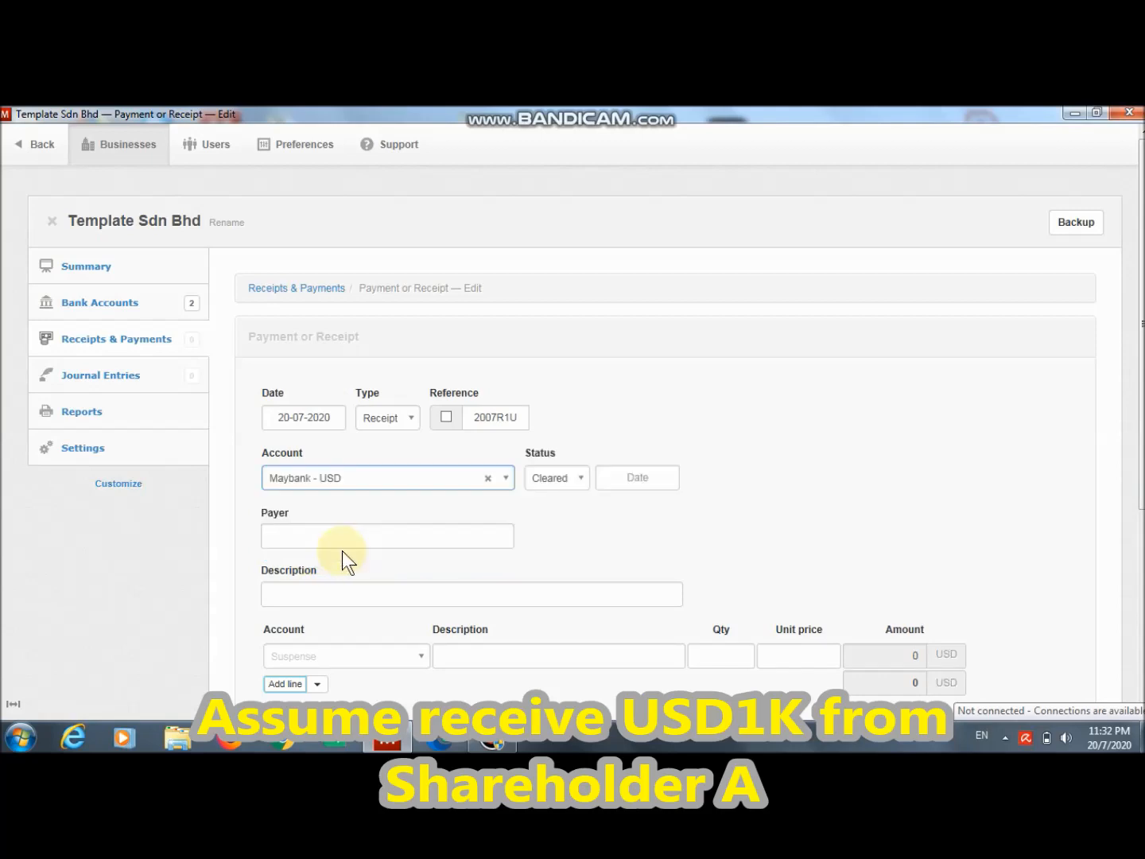
# - Enter the payer's name and the description "Paid Up Capital" on the receipt
pyautogui.click(346, 536)
pyautogui.write('Mr. A')
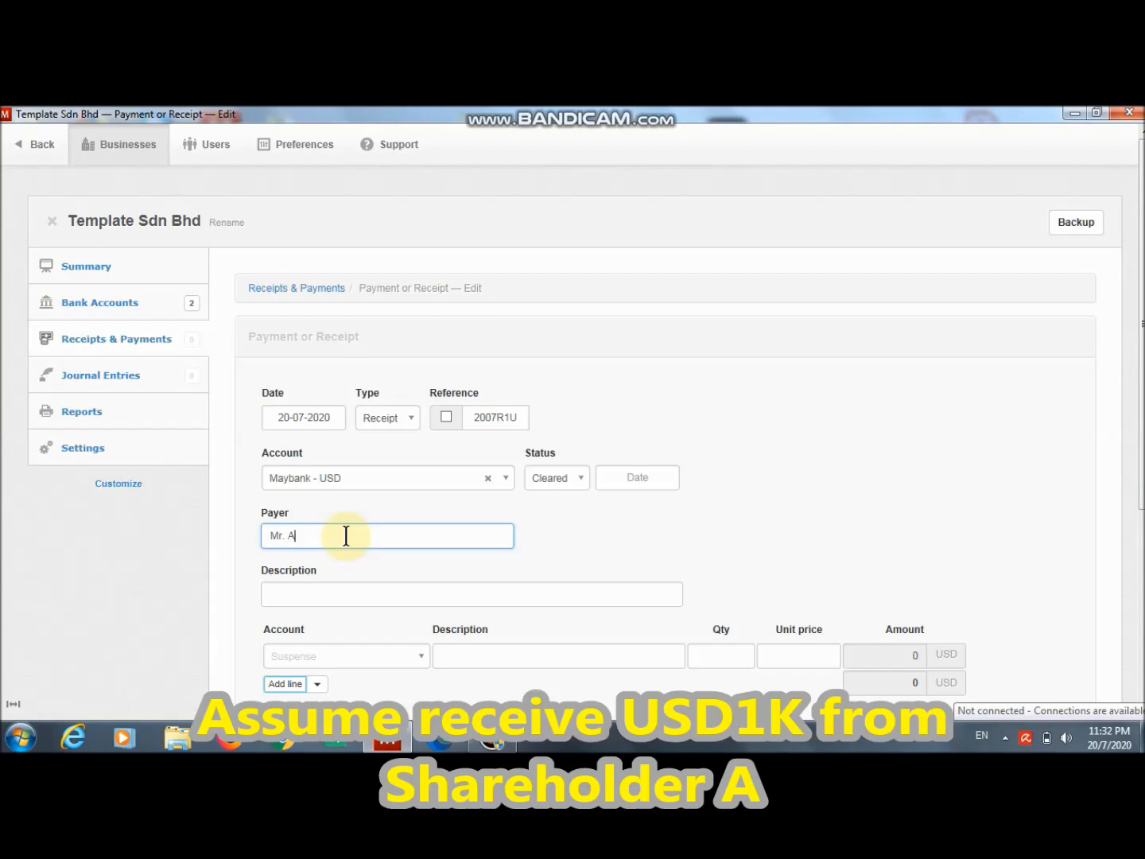
pyautogui.click(316, 594)
pyautogui.write('Paid Up')
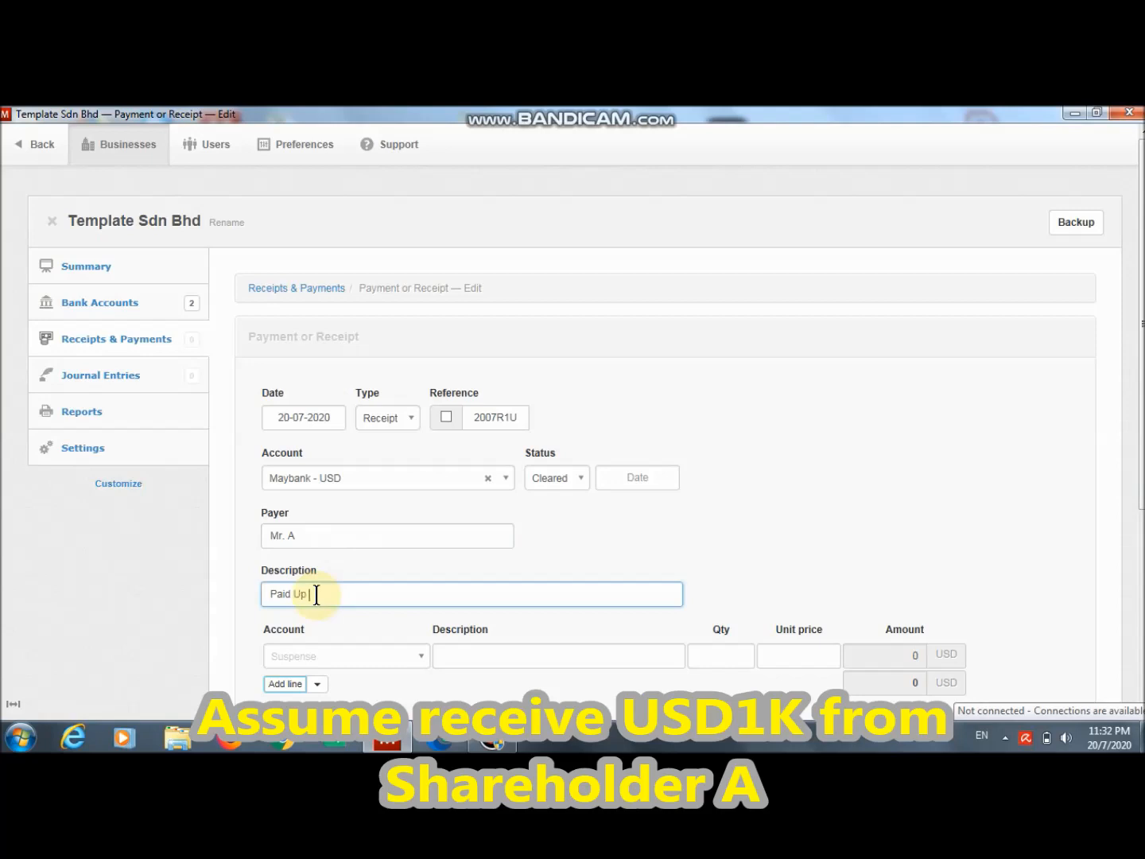
pyautogui.write(' Capital')
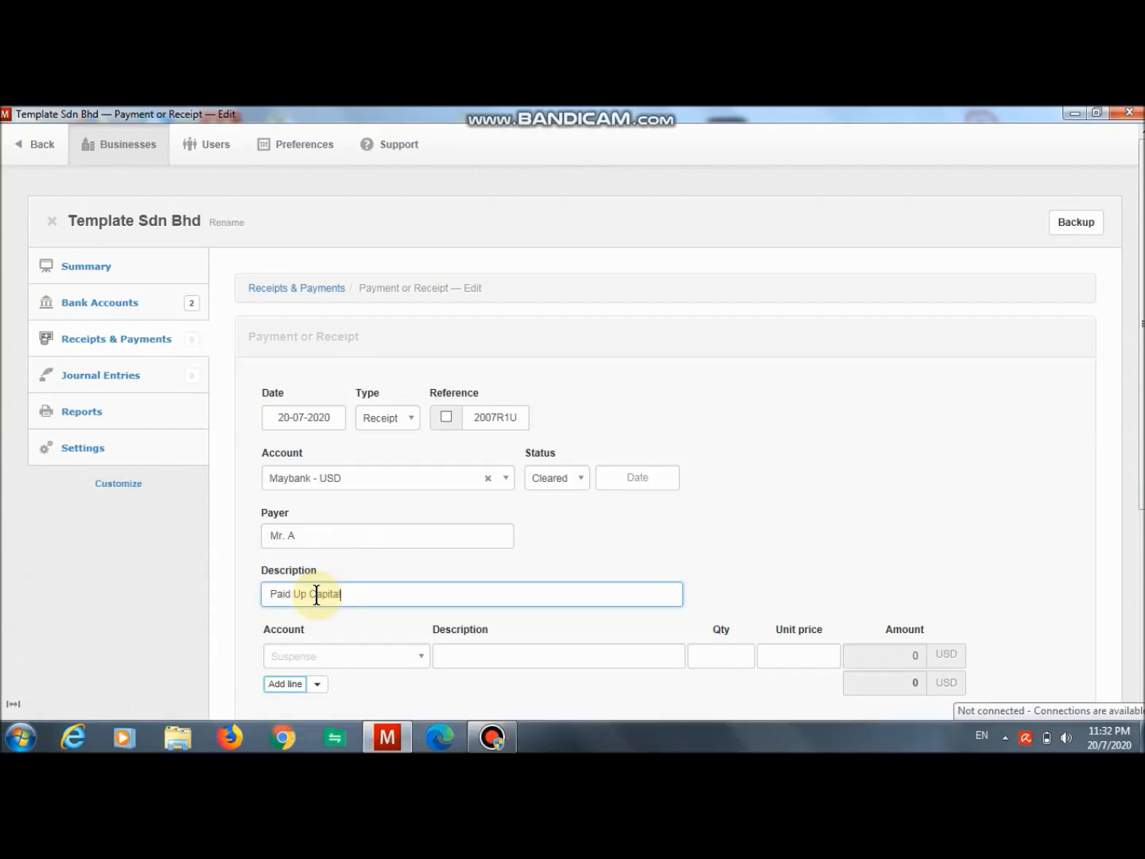
# - Allocate the receipt's first line to the equity account Shareholder A
pyautogui.click(423, 662)
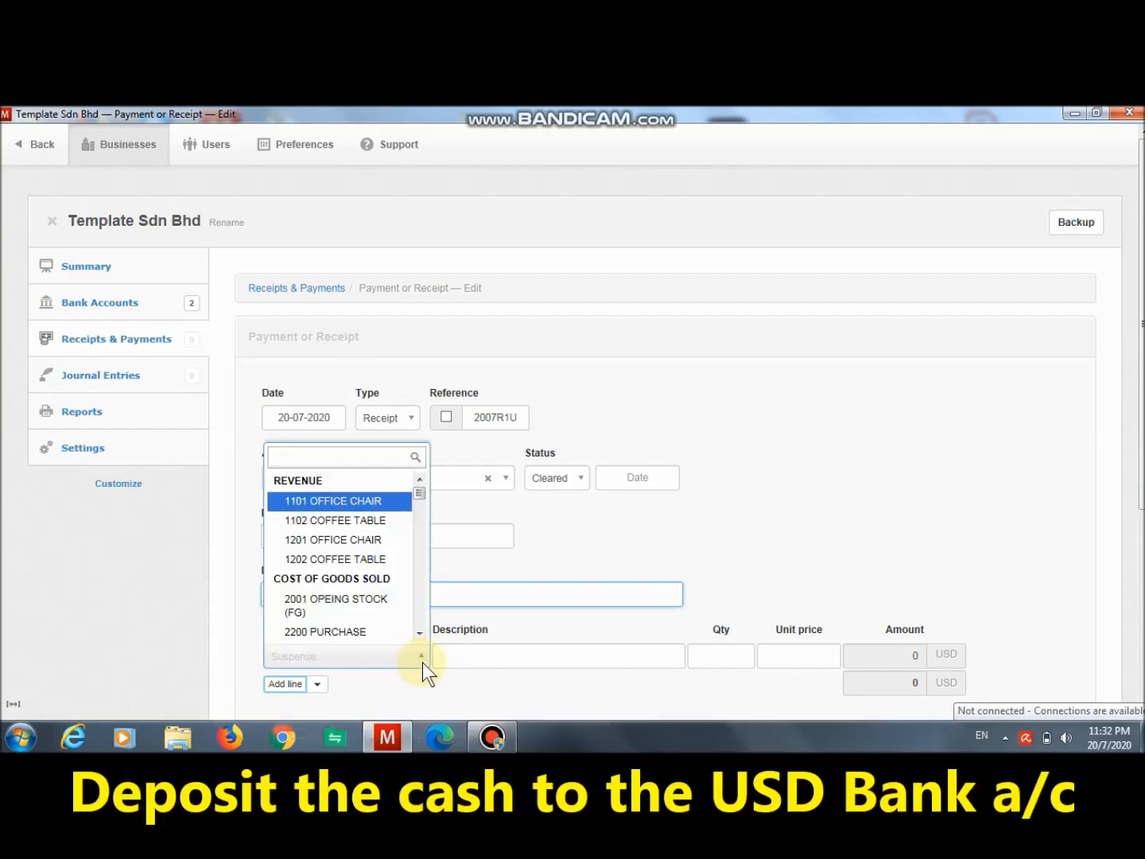
pyautogui.moveTo(418, 499); pyautogui.dragTo(418, 636)
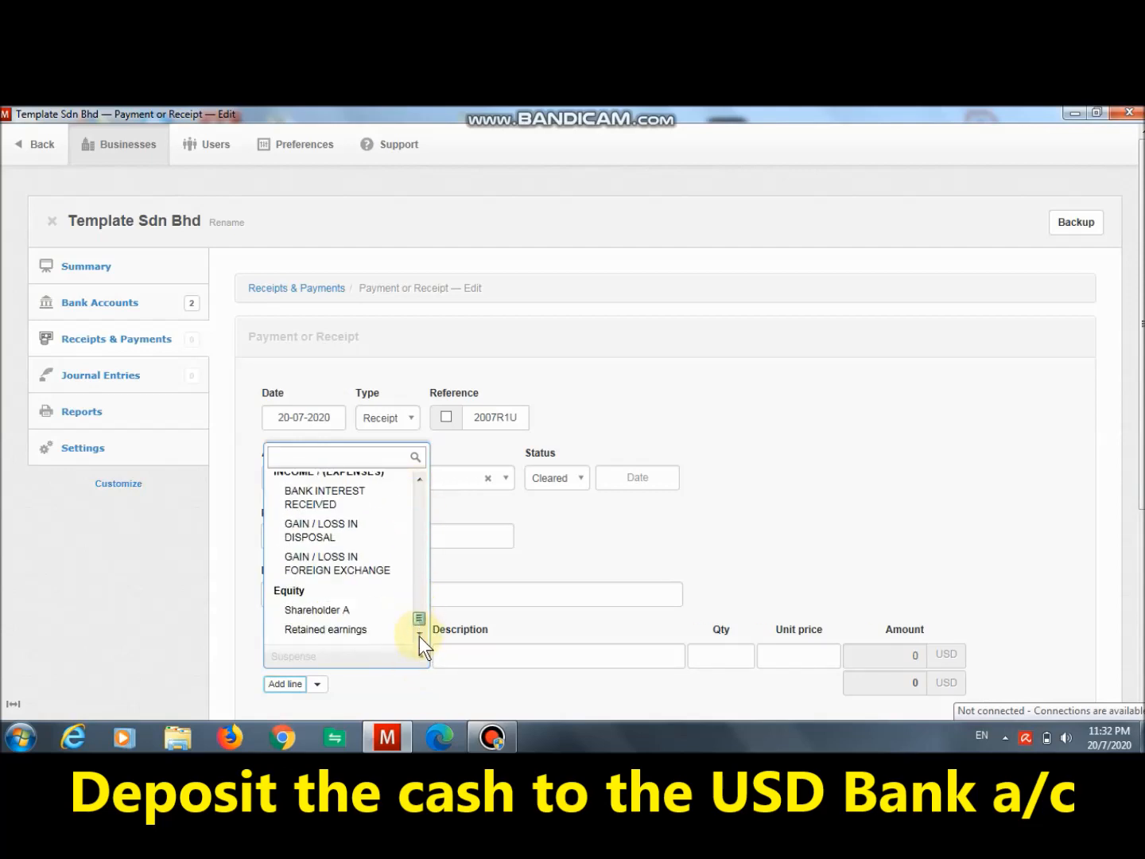
pyautogui.click(379, 618)
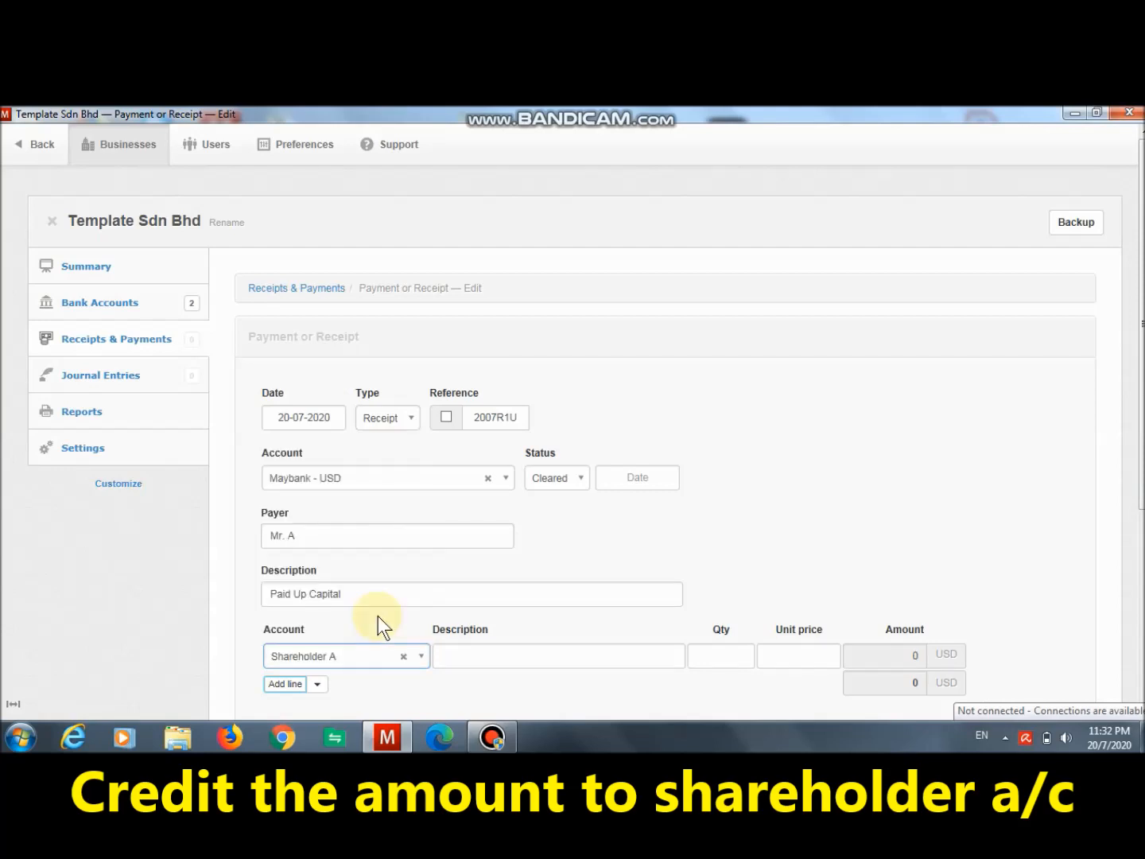
# - Copy the receipt's description "Paid Up Capital" into the description of the Shareholder A line
pyautogui.click(461, 656)
pyautogui.moveTo(382, 594); pyautogui.dragTo(224, 588)
pyautogui.rightClick(295, 590)
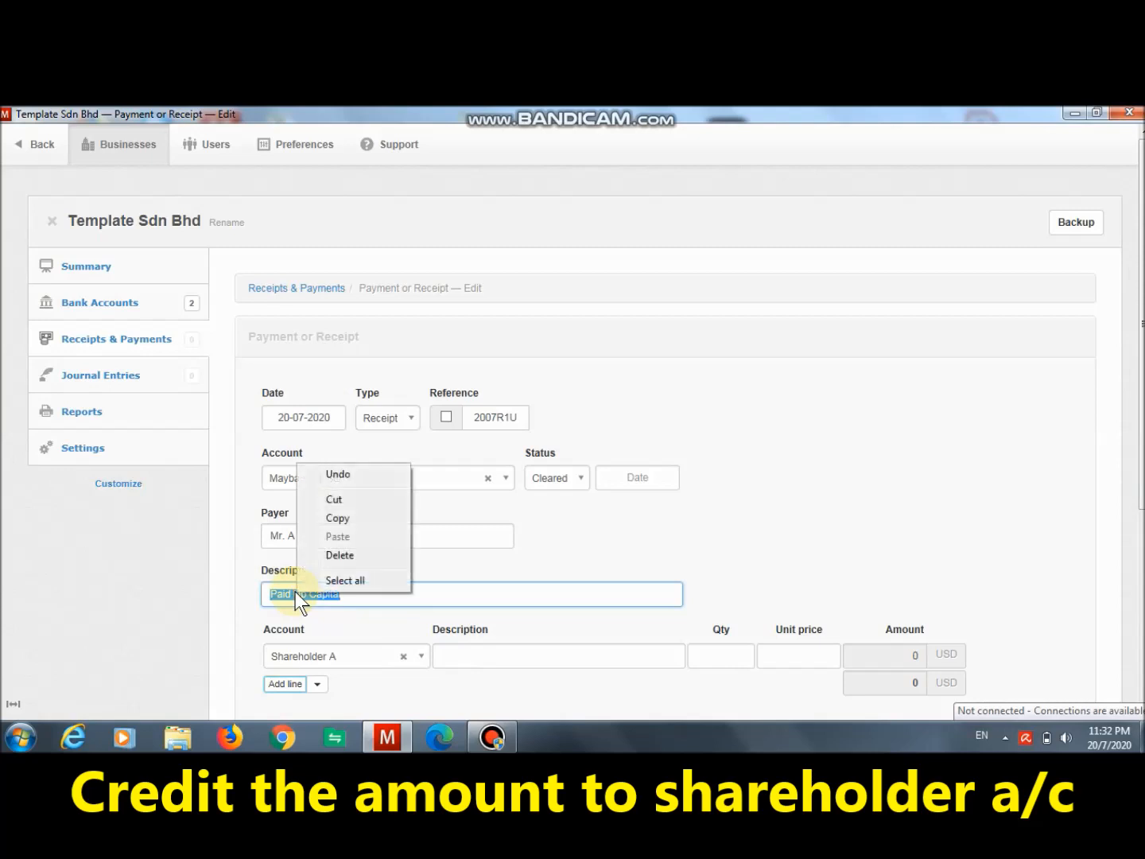
pyautogui.click(337, 518)
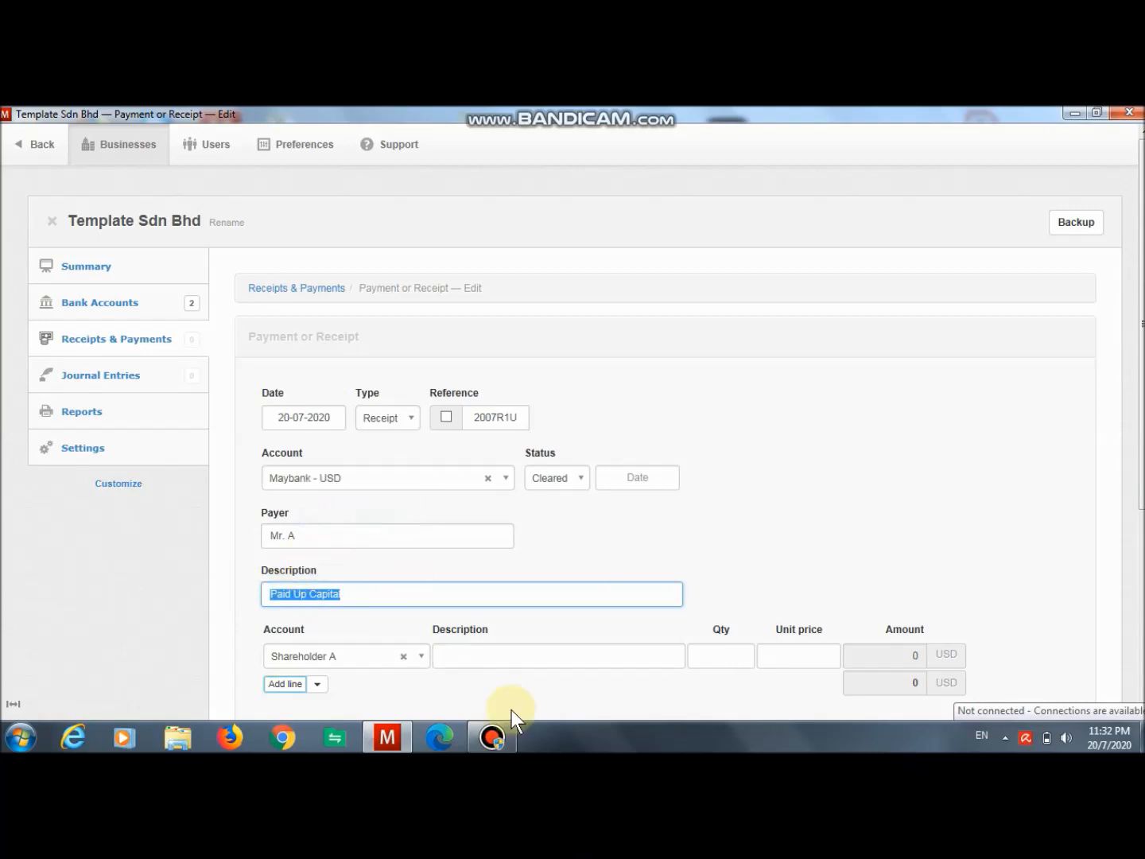
pyautogui.click(506, 652)
pyautogui.rightClick(506, 654)
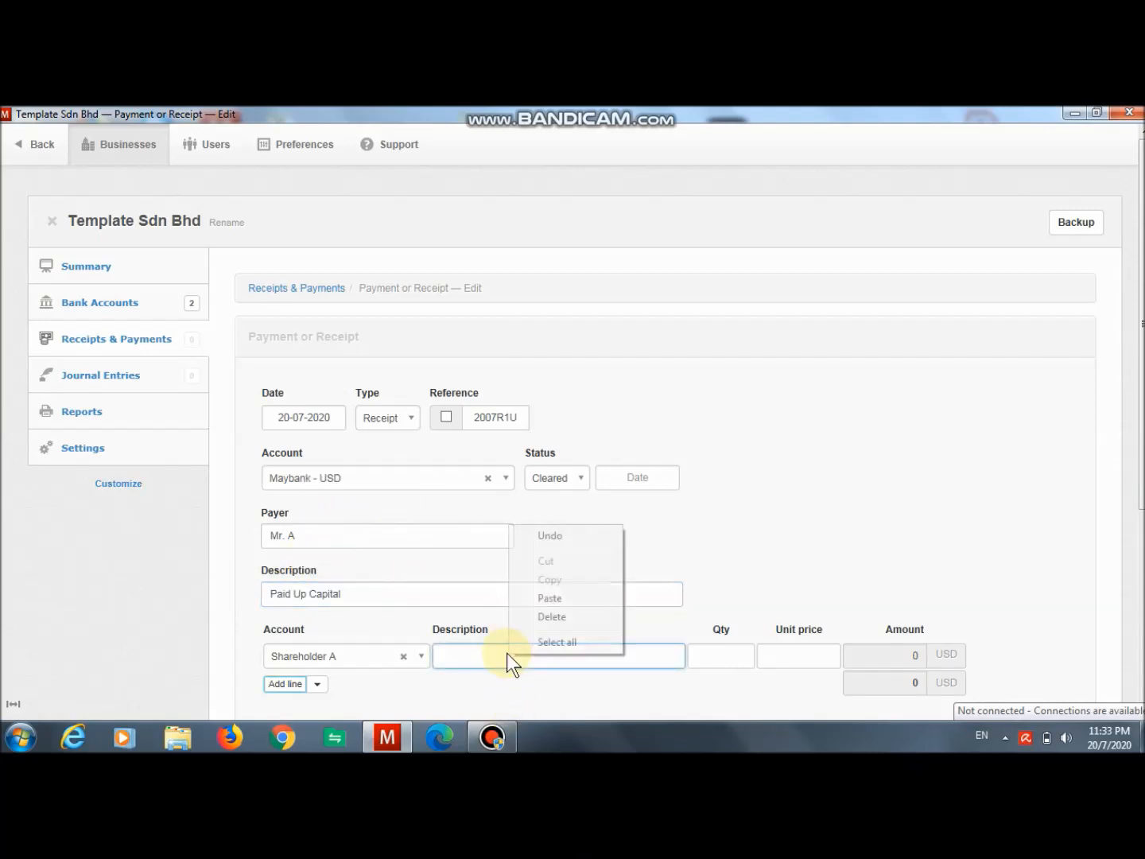
pyautogui.click(560, 596)
# - Set the receipt line's quantity to 1 and its unit price to 1000 USD, and create the receipt
pyautogui.click(808, 658)
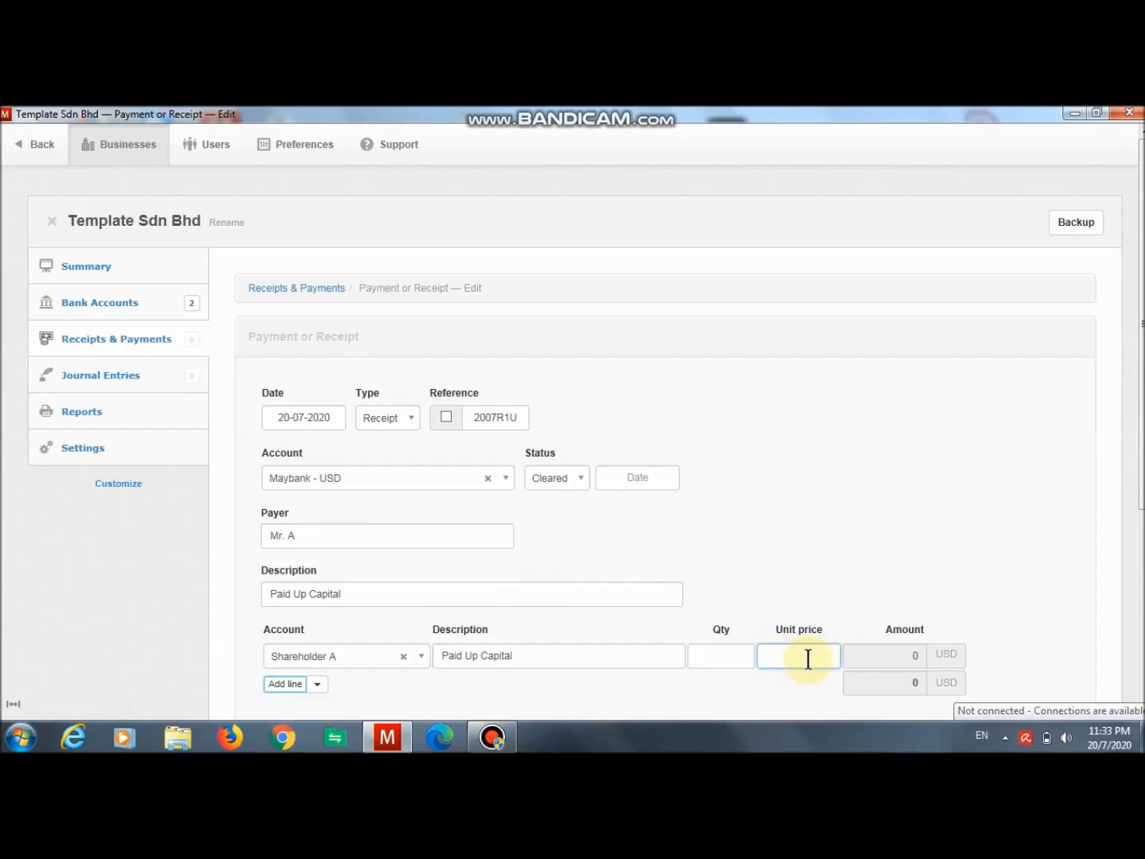
pyautogui.click(726, 656)
pyautogui.write('1')
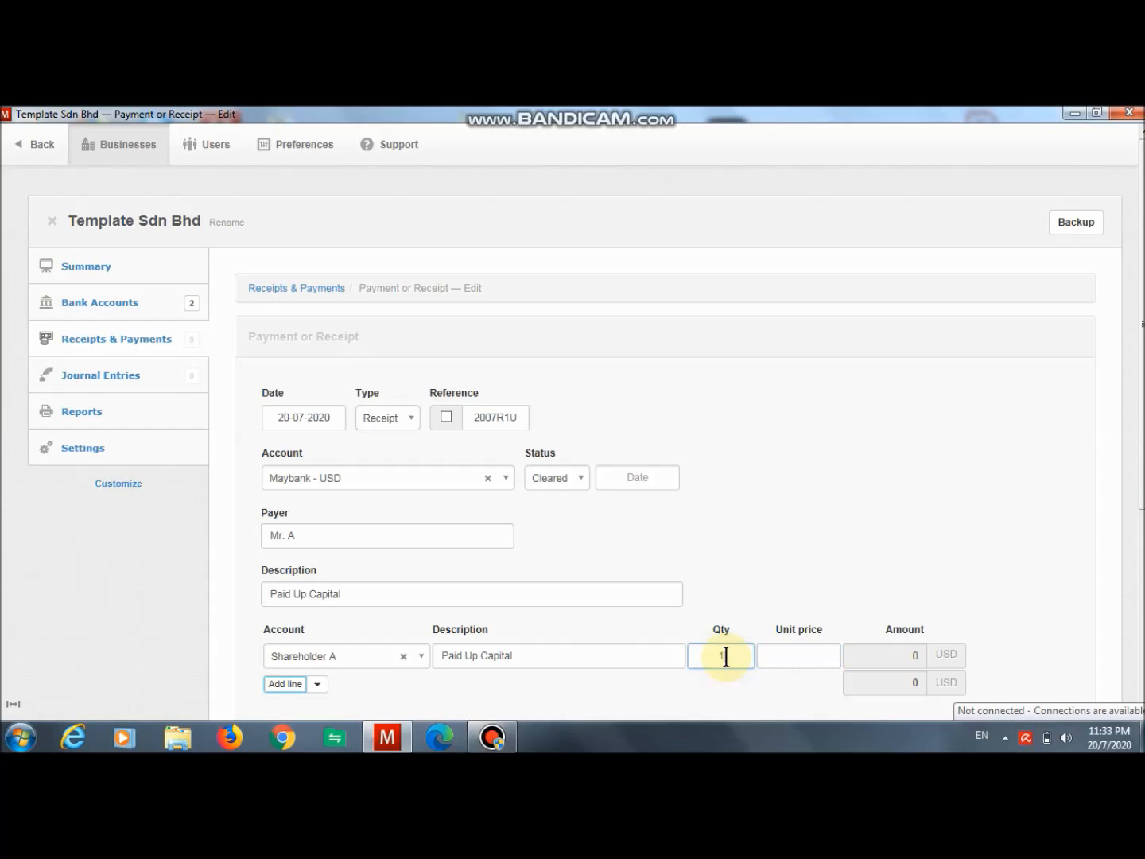
pyautogui.click(785, 659)
pyautogui.write('1000')
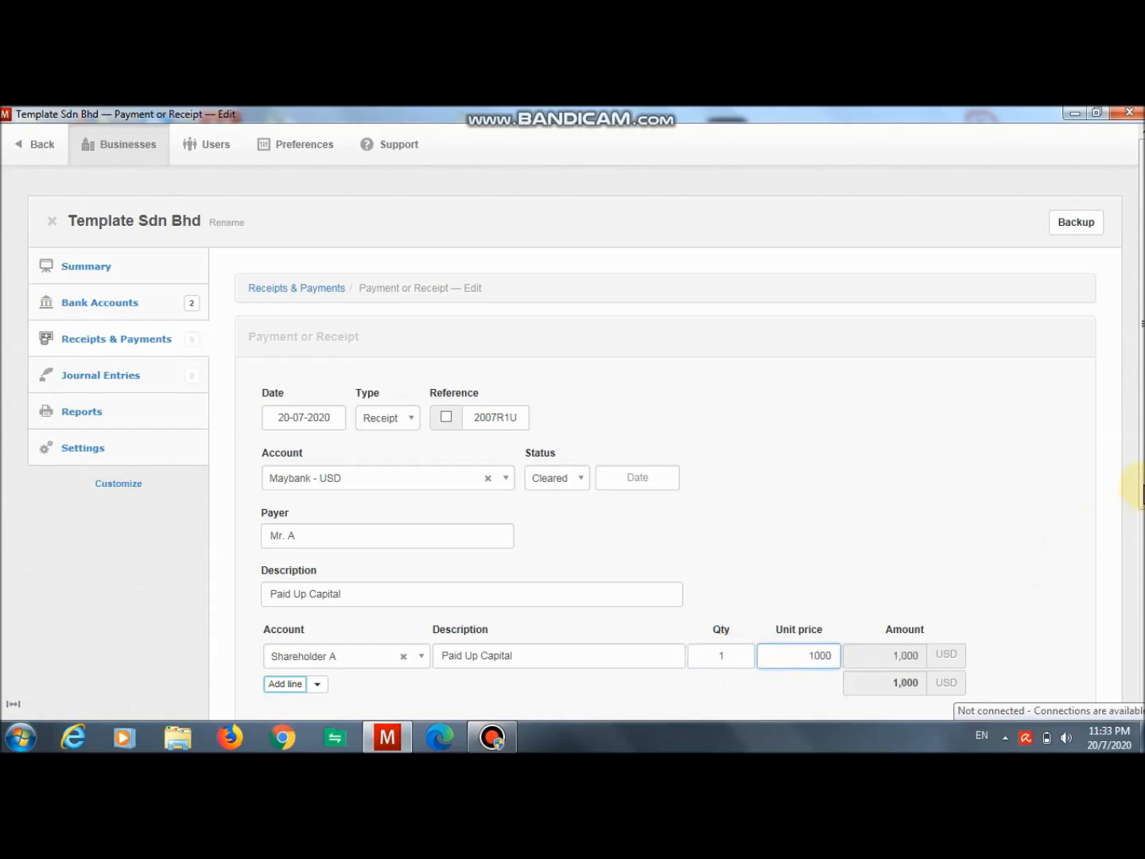
pyautogui.scroll(-3, 1141, 490)
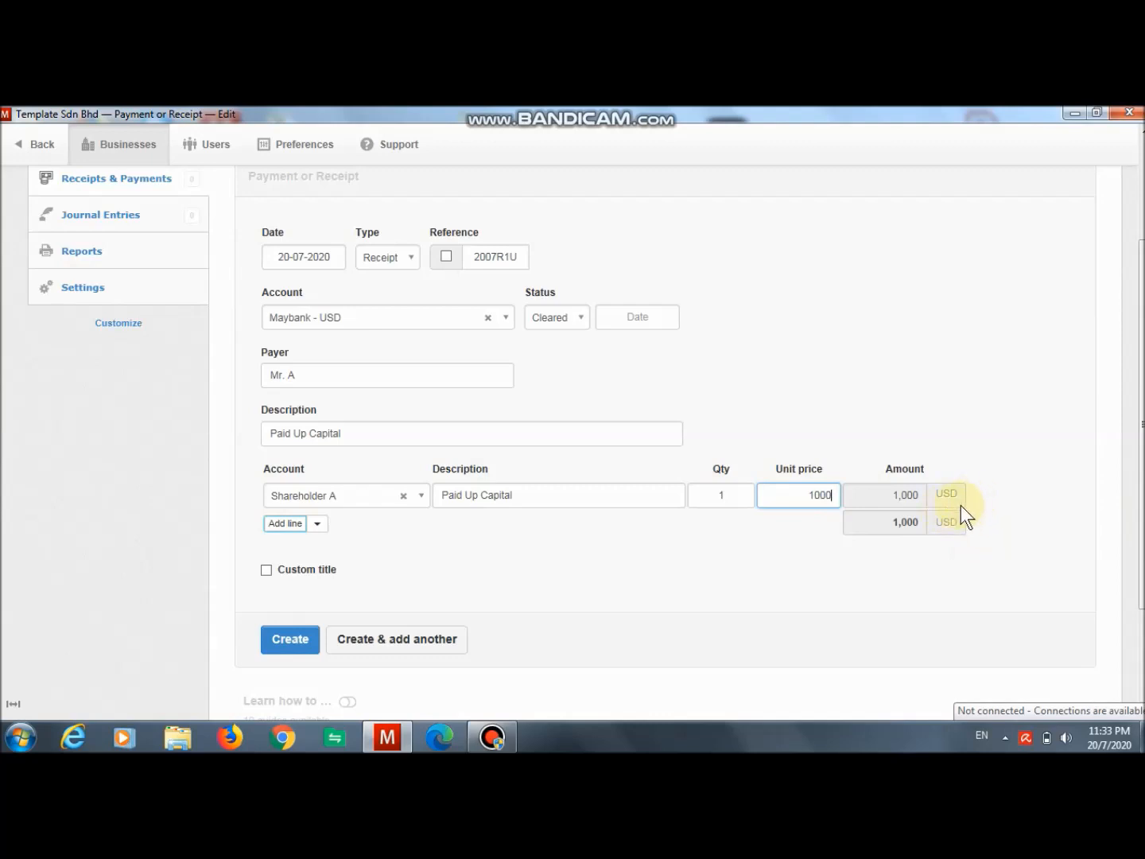
pyautogui.click(302, 639)
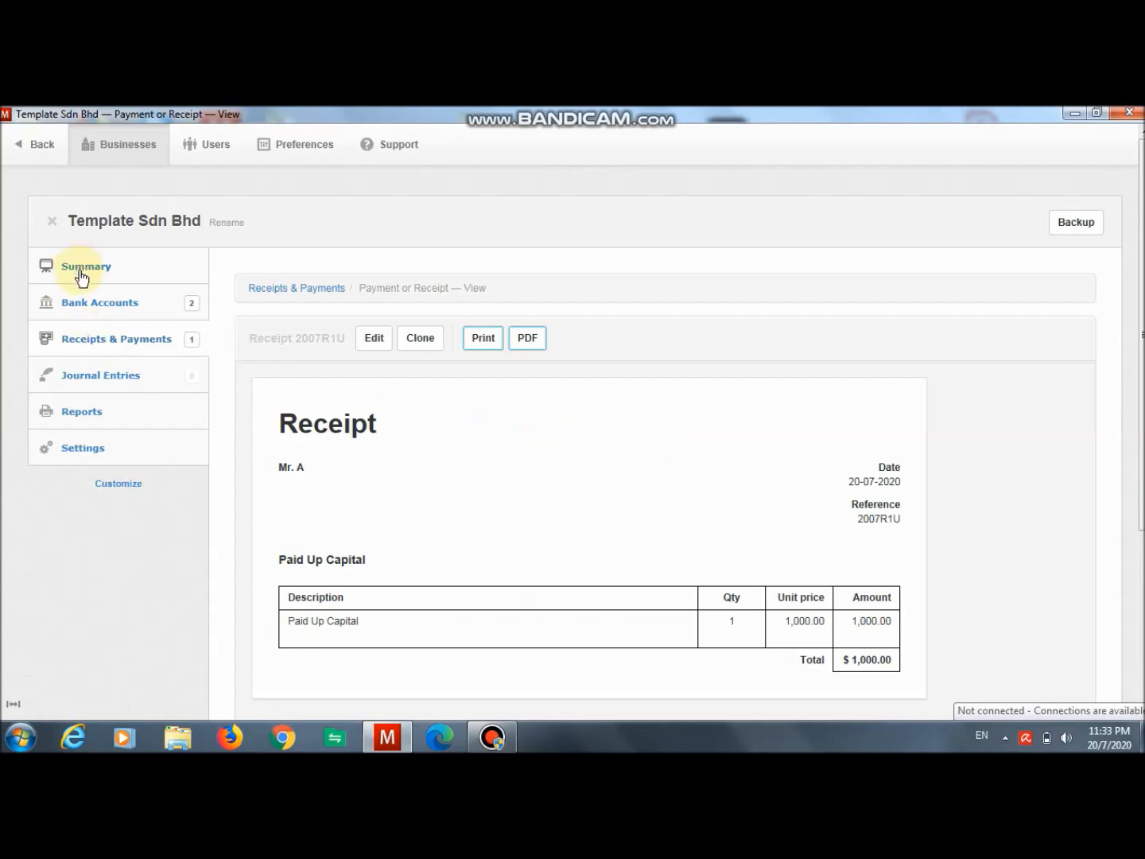
# - Review how the capital receipt appears in the bank account balances, the summary's Cash at bank details and the receipts list
pyautogui.click(87, 314)
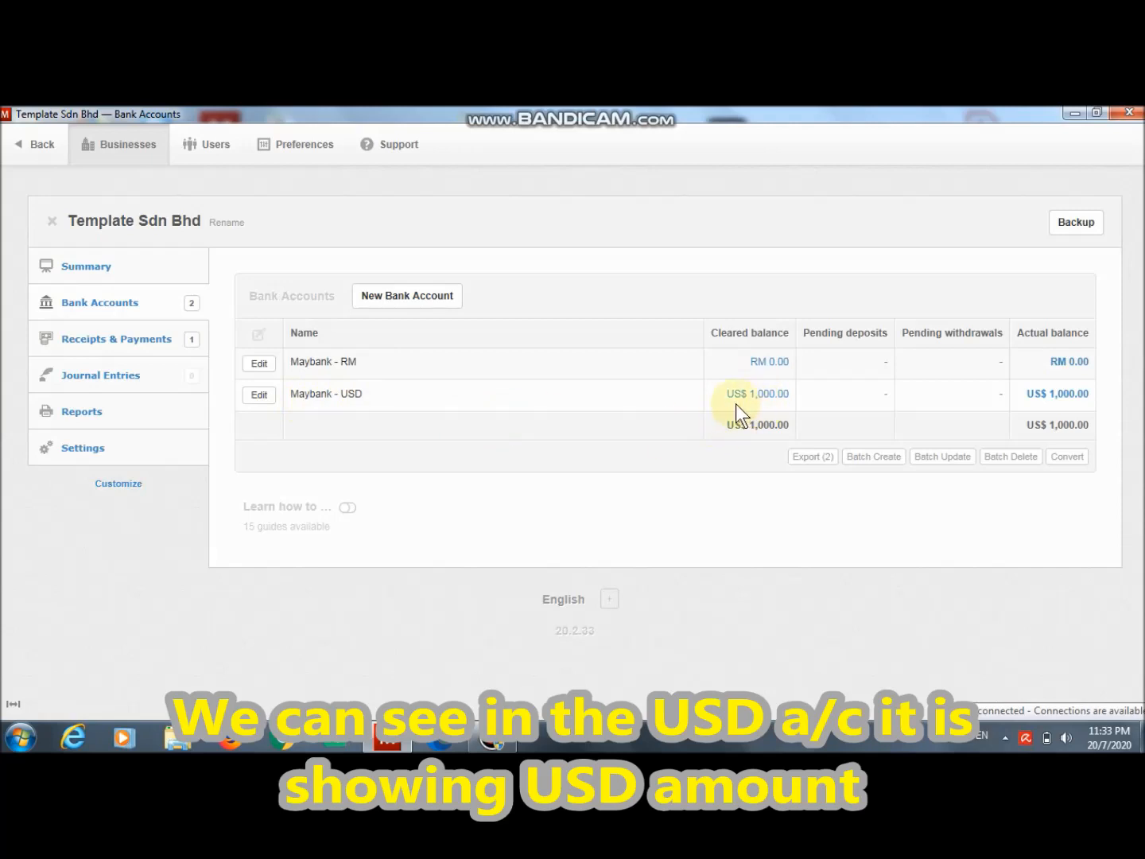
pyautogui.click(92, 274)
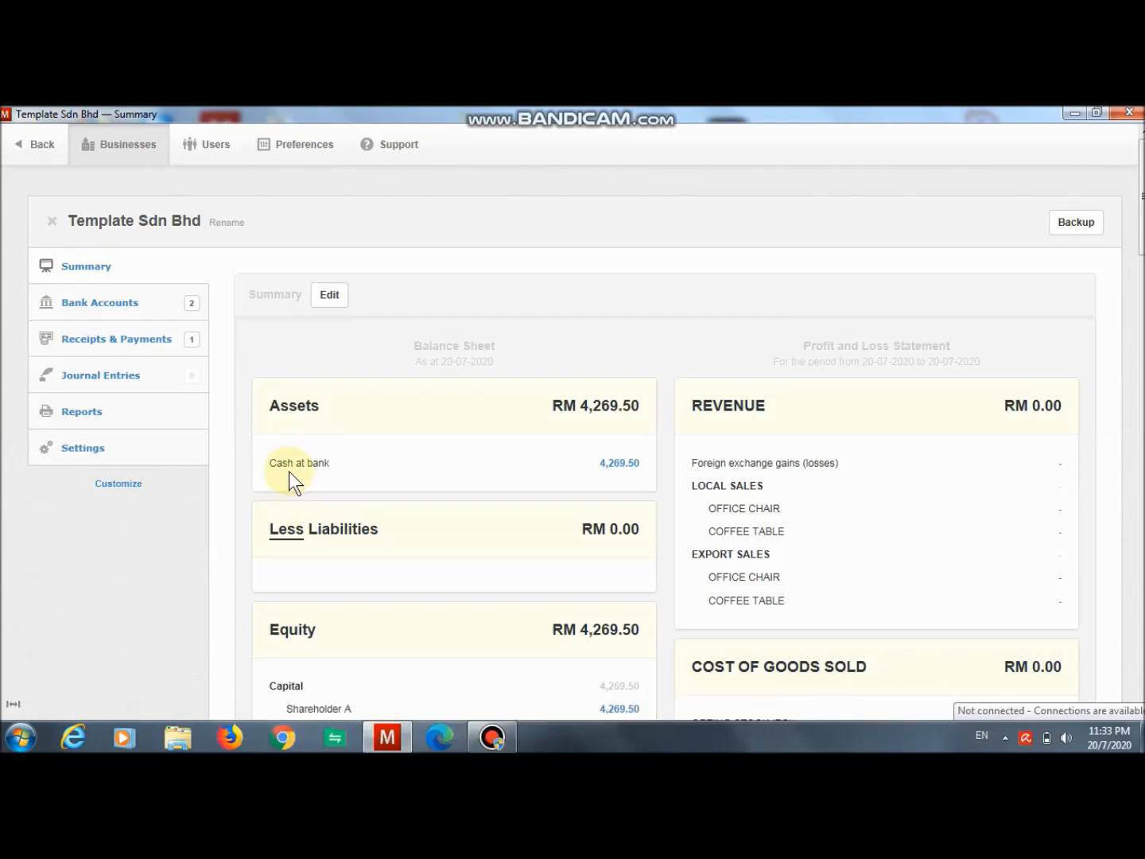
pyautogui.click(624, 466)
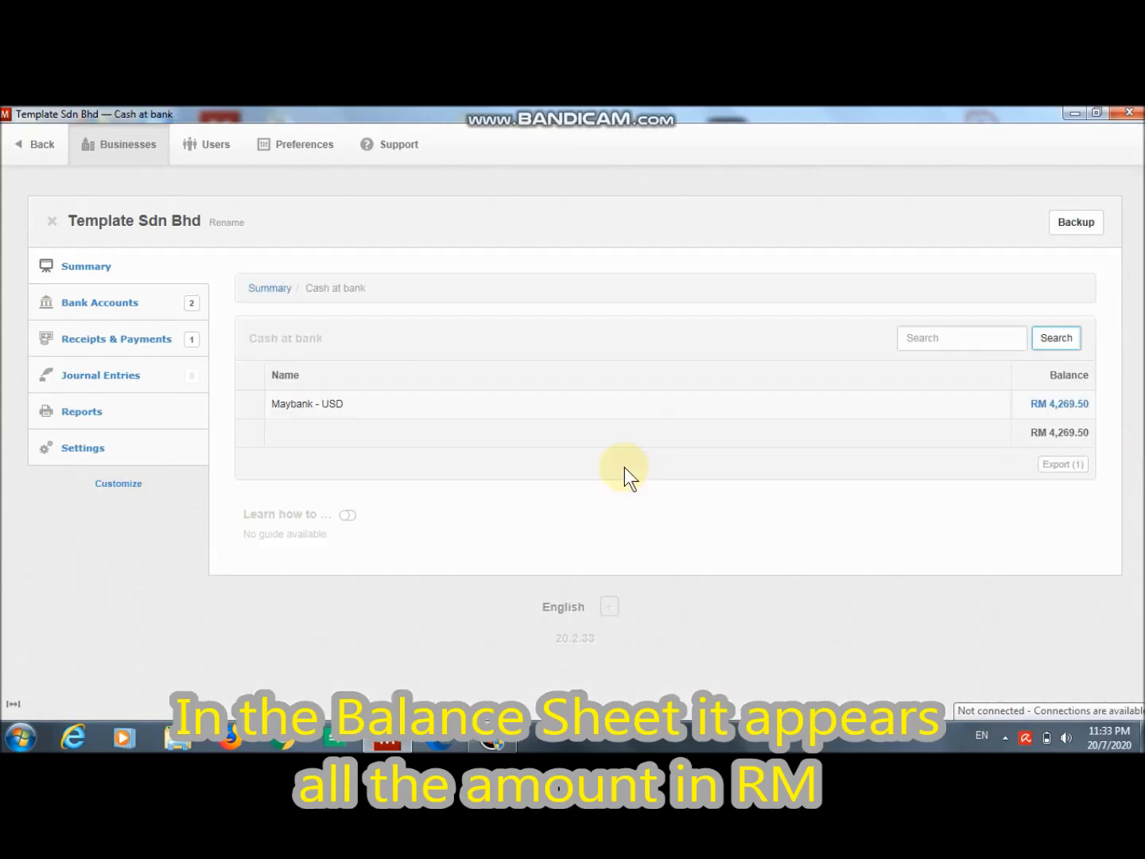
pyautogui.click(1056, 406)
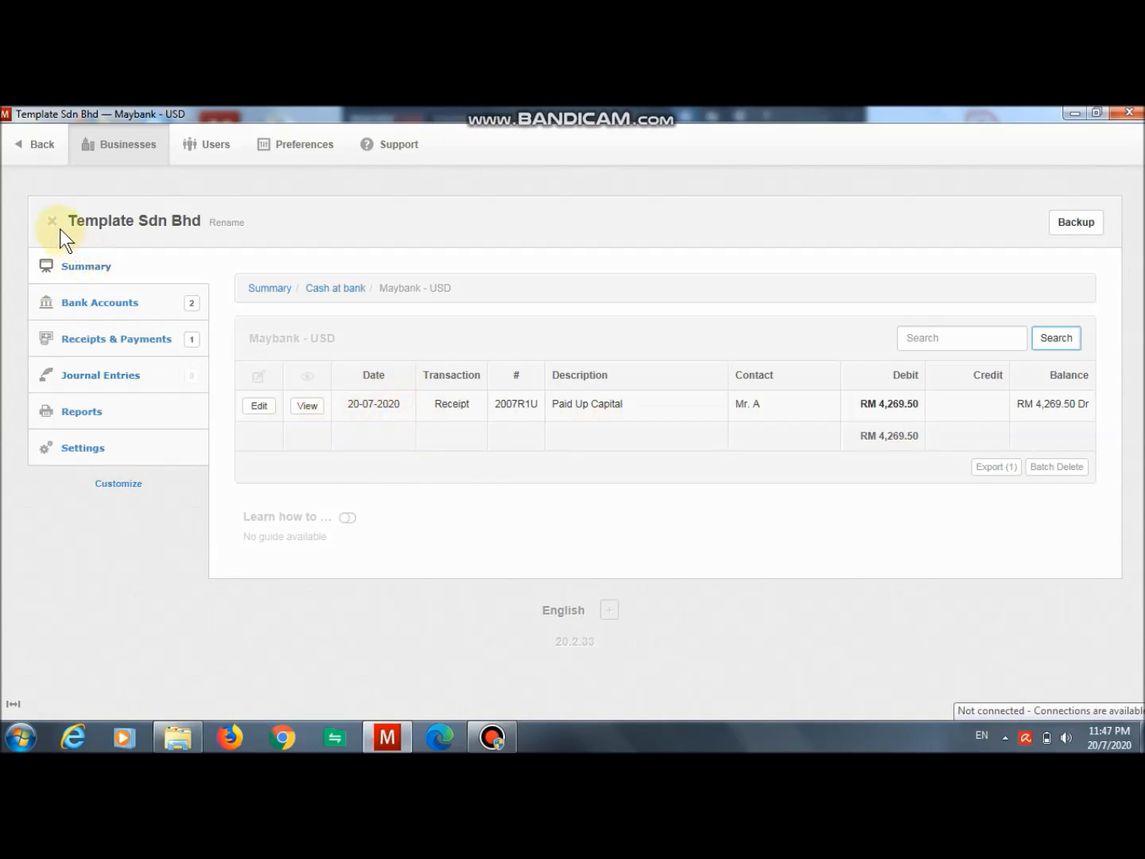
pyautogui.click(27, 147)
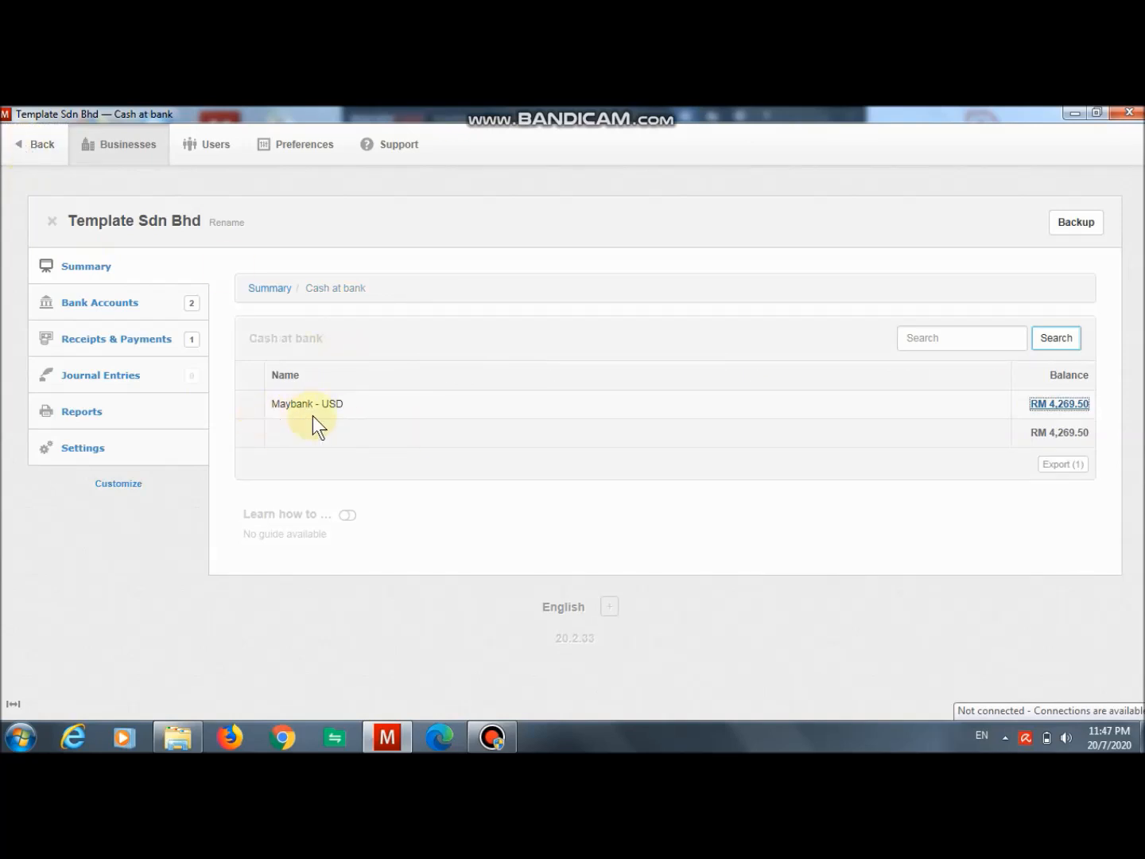
pyautogui.click(150, 345)
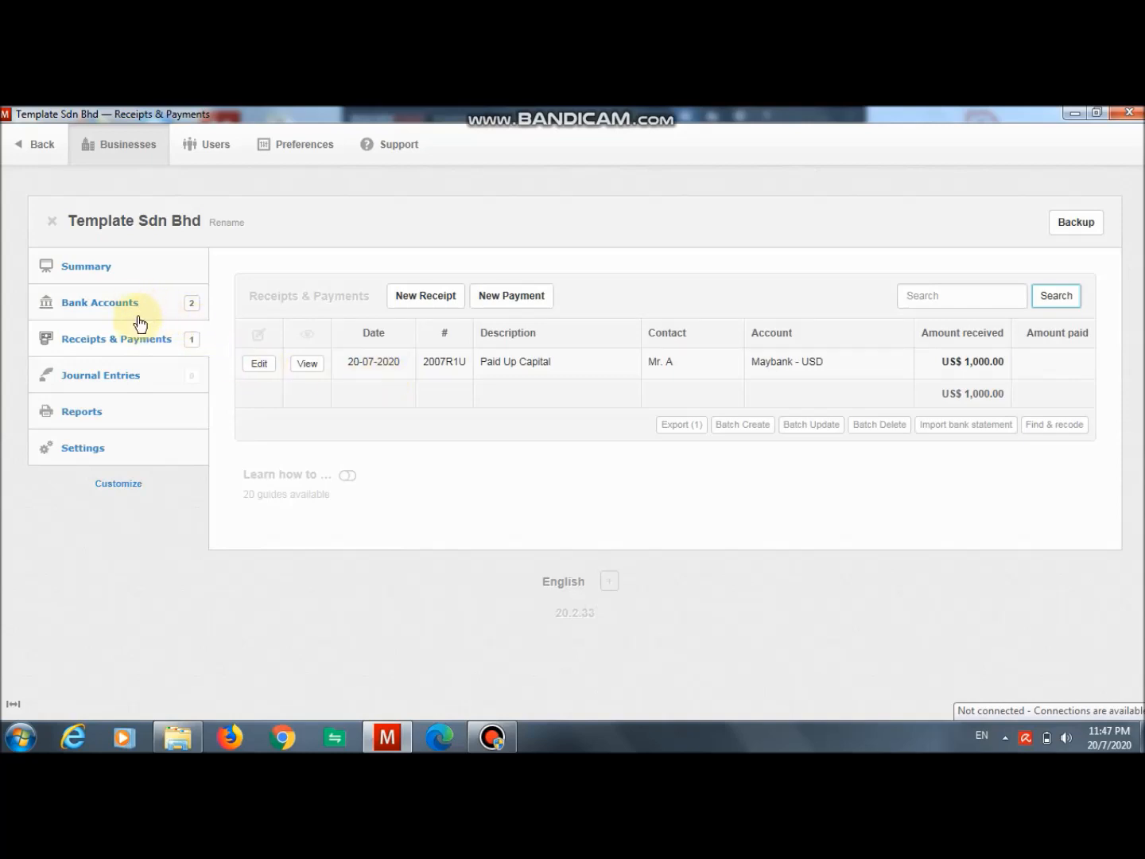
pyautogui.click(89, 311)
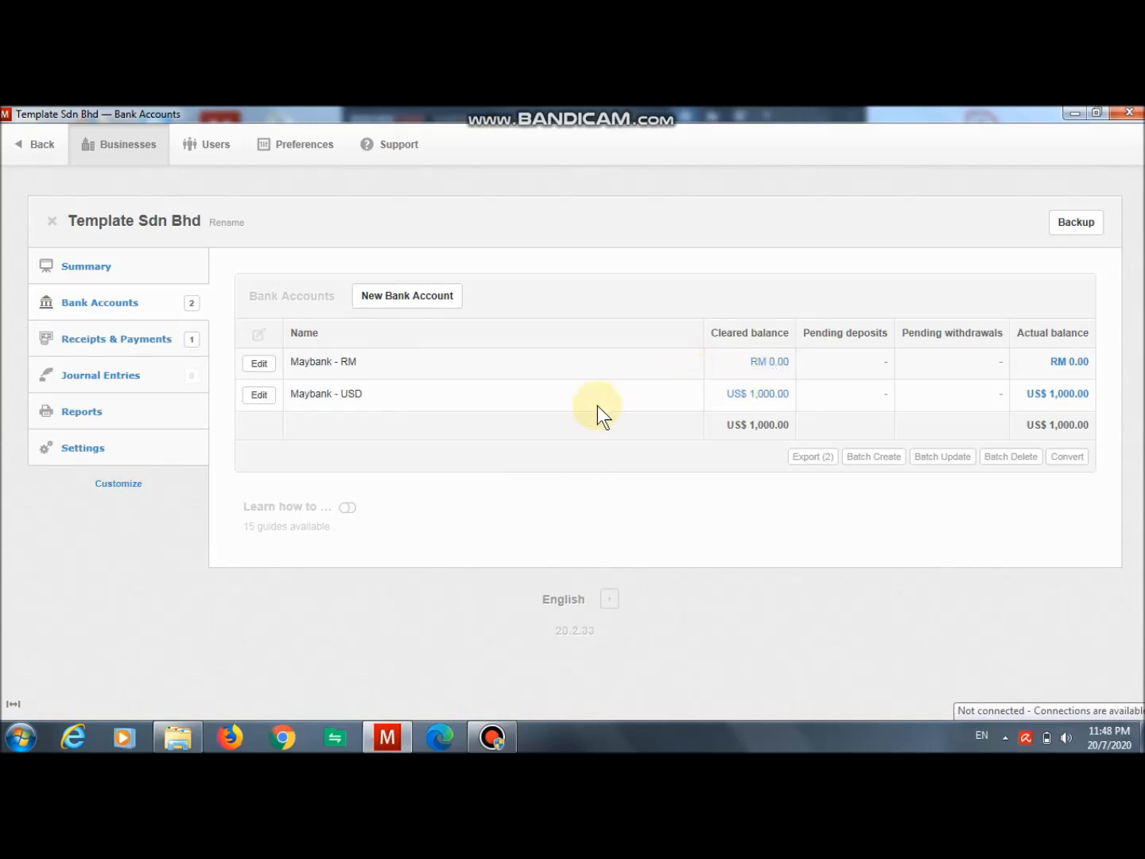
# - Change the date of the existing US Dollar exchange rate to 01-07-2020 and save it
pyautogui.click(91, 458)
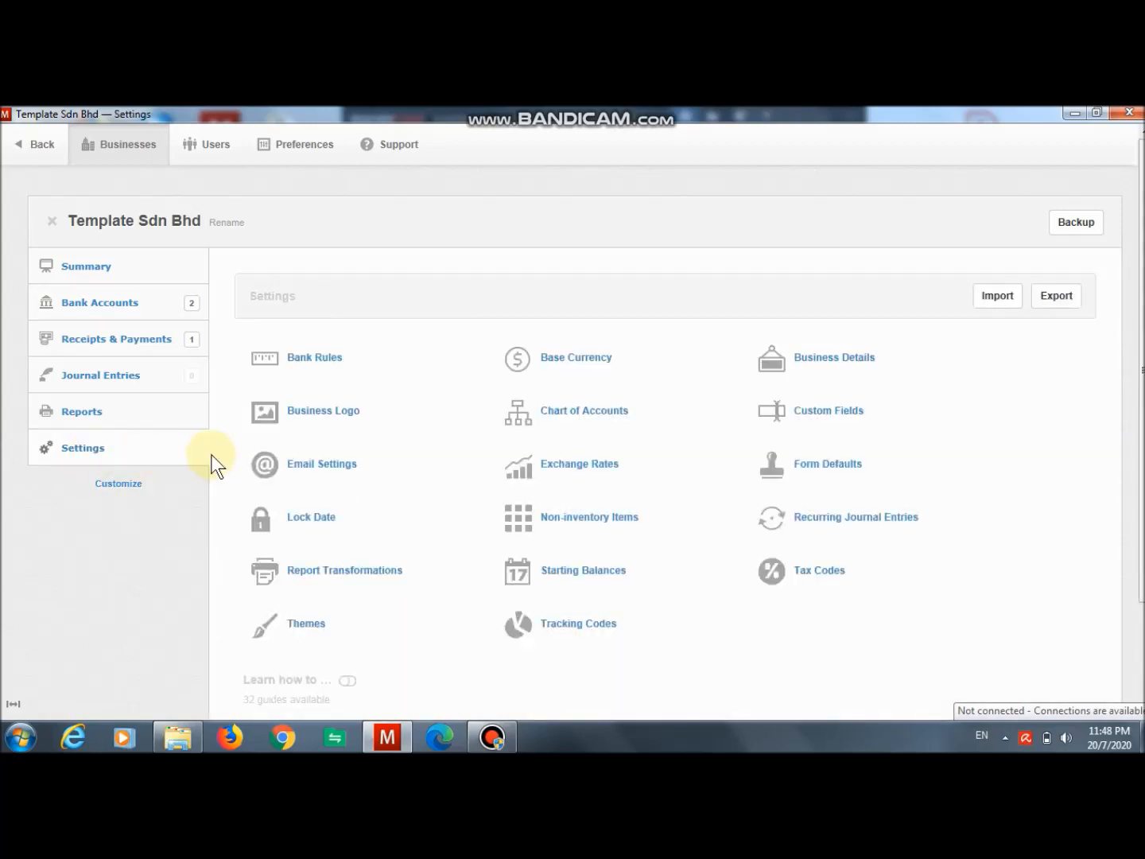
pyautogui.click(577, 472)
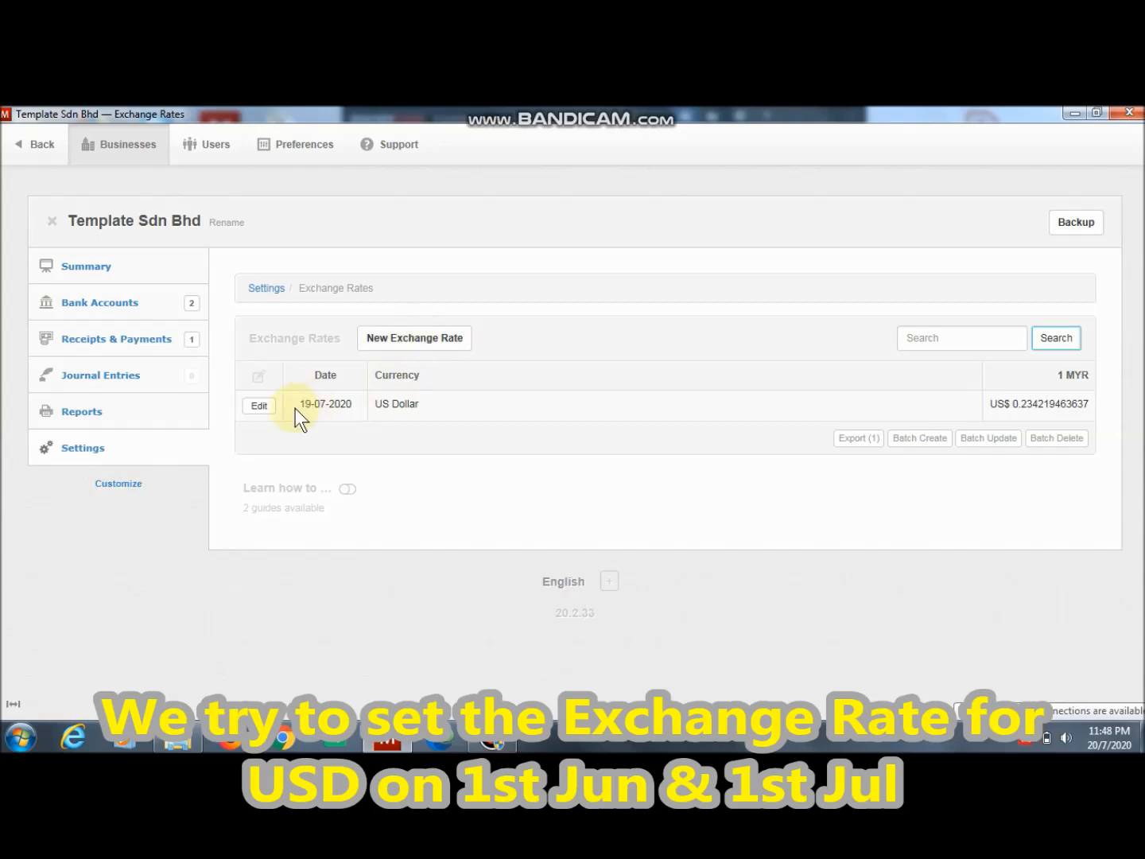
pyautogui.click(261, 411)
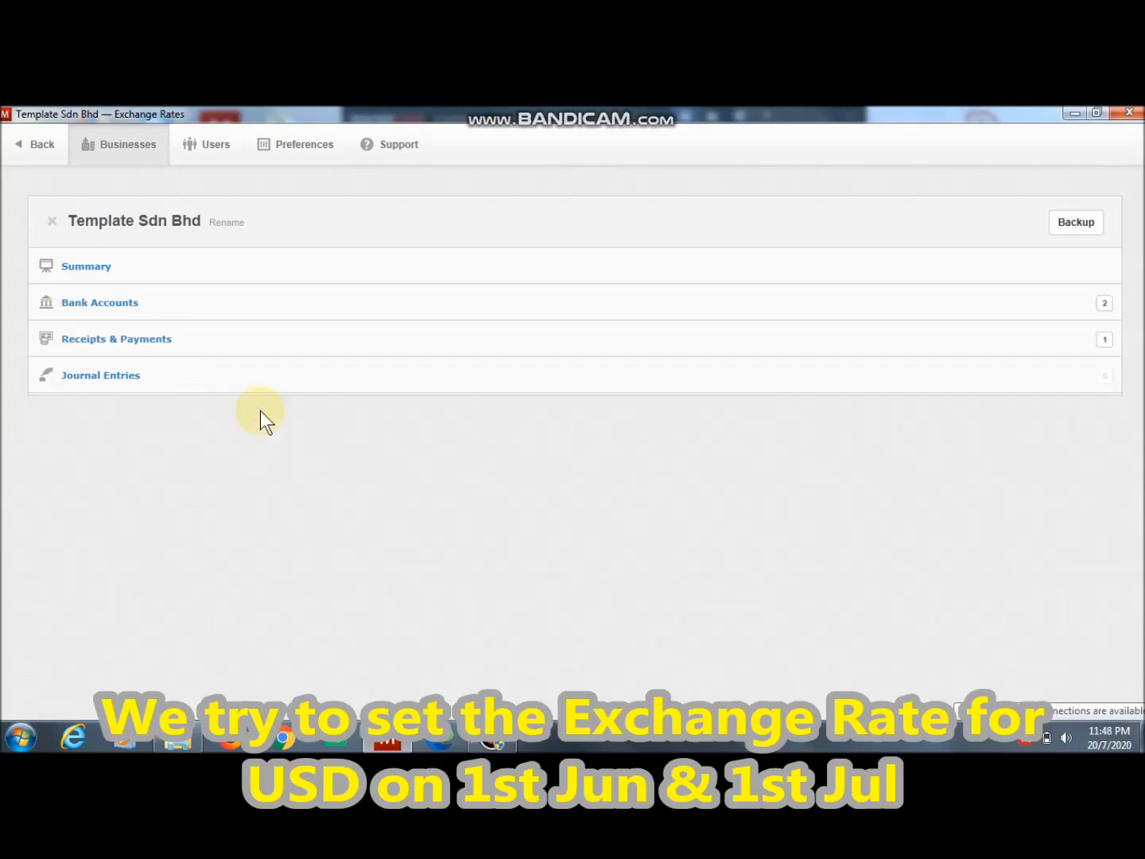
pyautogui.click(288, 417)
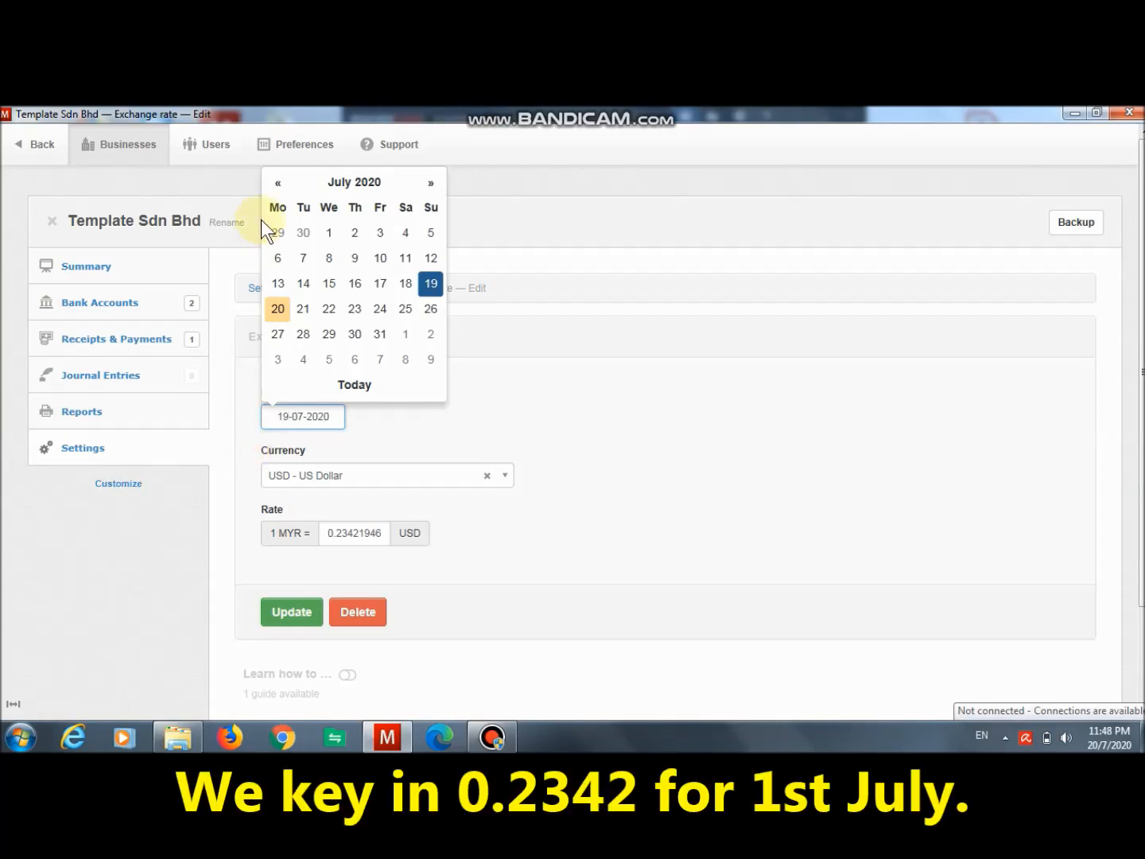
pyautogui.click(329, 233)
pyautogui.click(297, 618)
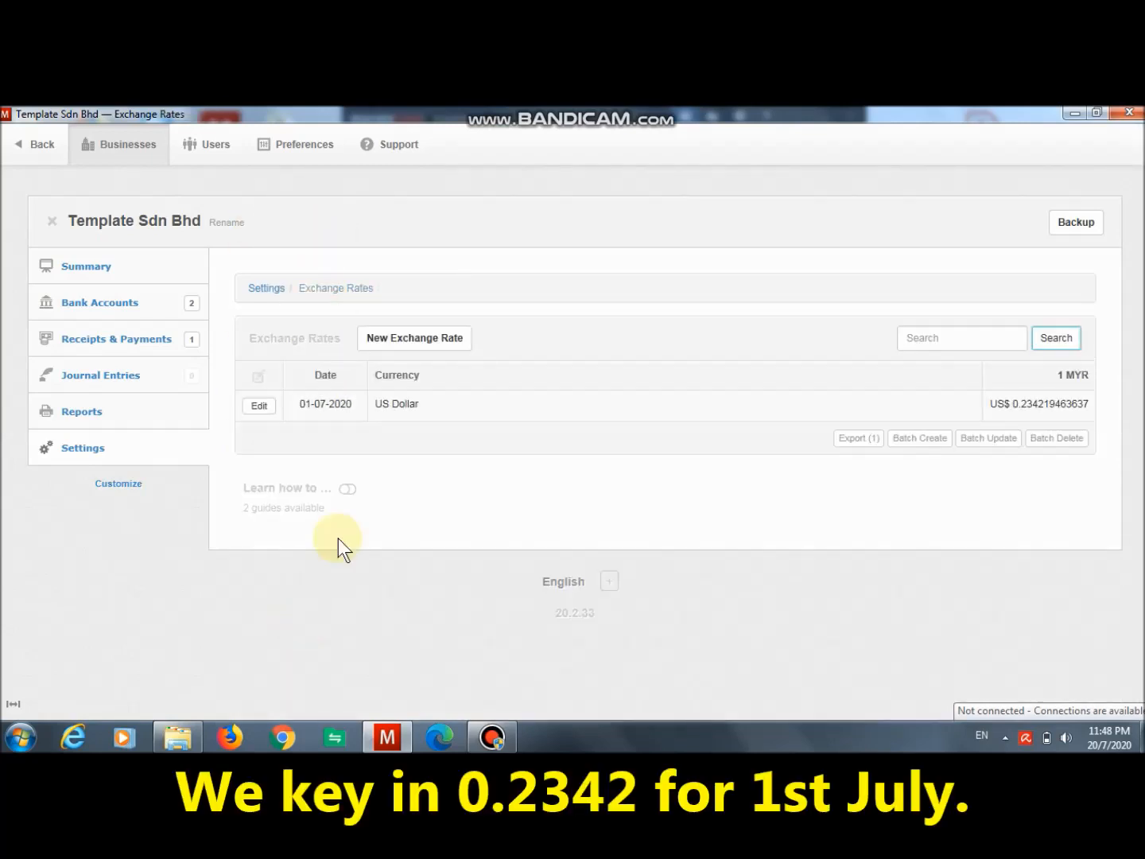
# - Start a new exchange rate and date it 01-06-2020
pyautogui.click(419, 337)
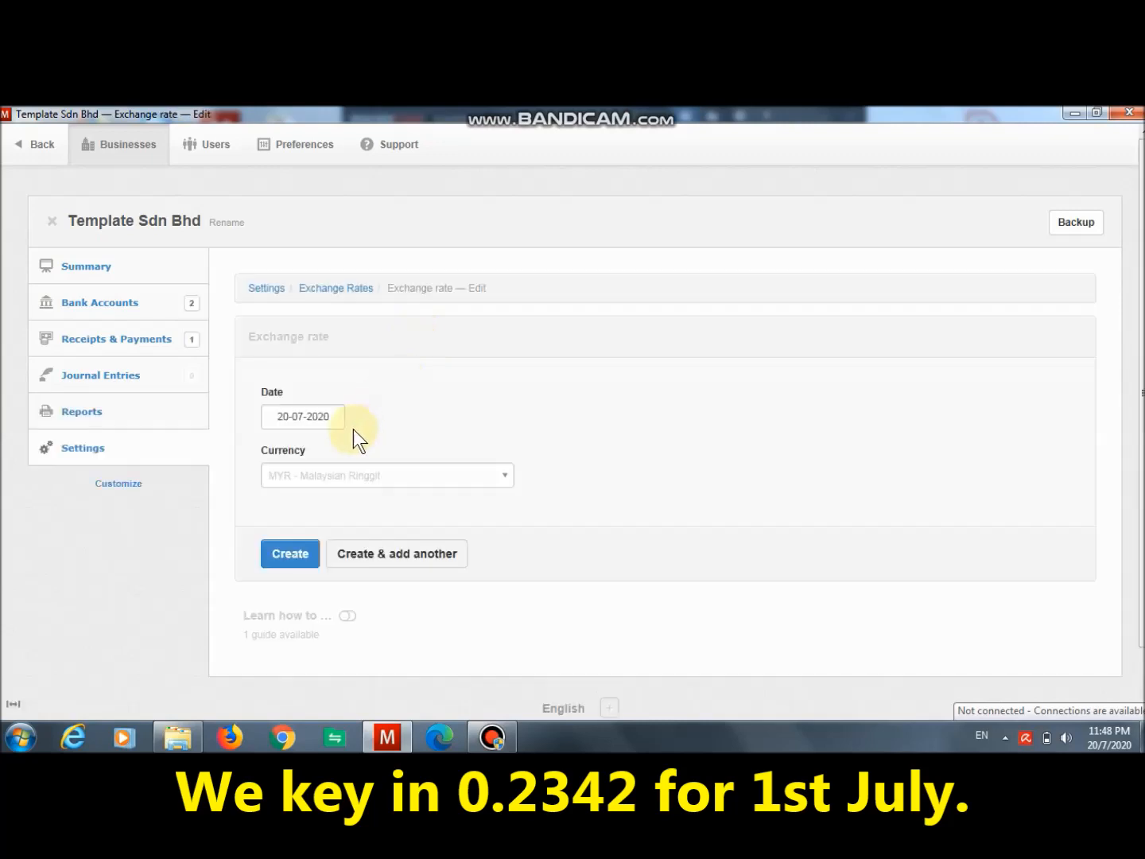
pyautogui.click(288, 416)
pyautogui.press('BackSpace')
pyautogui.press('BackSpace')
pyautogui.write('01')
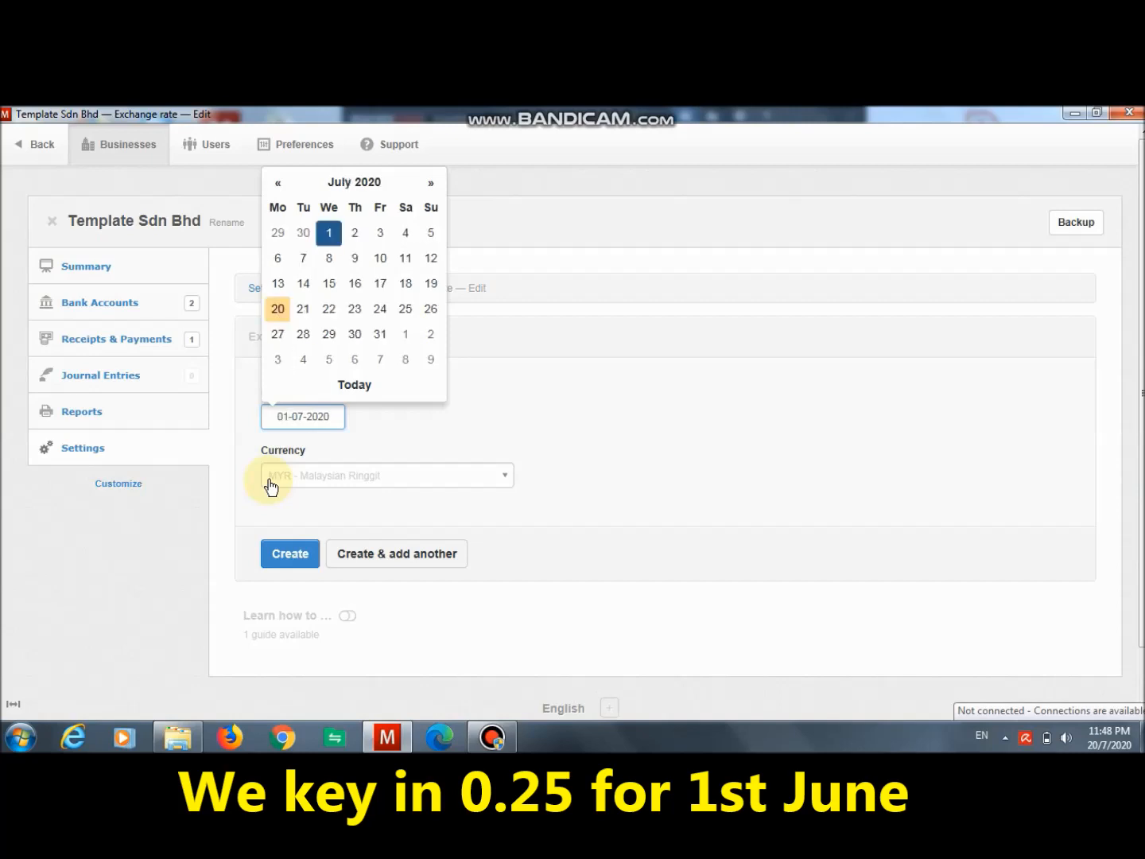
pyautogui.press('Right')
pyautogui.press('Right')
pyautogui.press('Right')
pyautogui.press('BackSpace')
pyautogui.write('6')
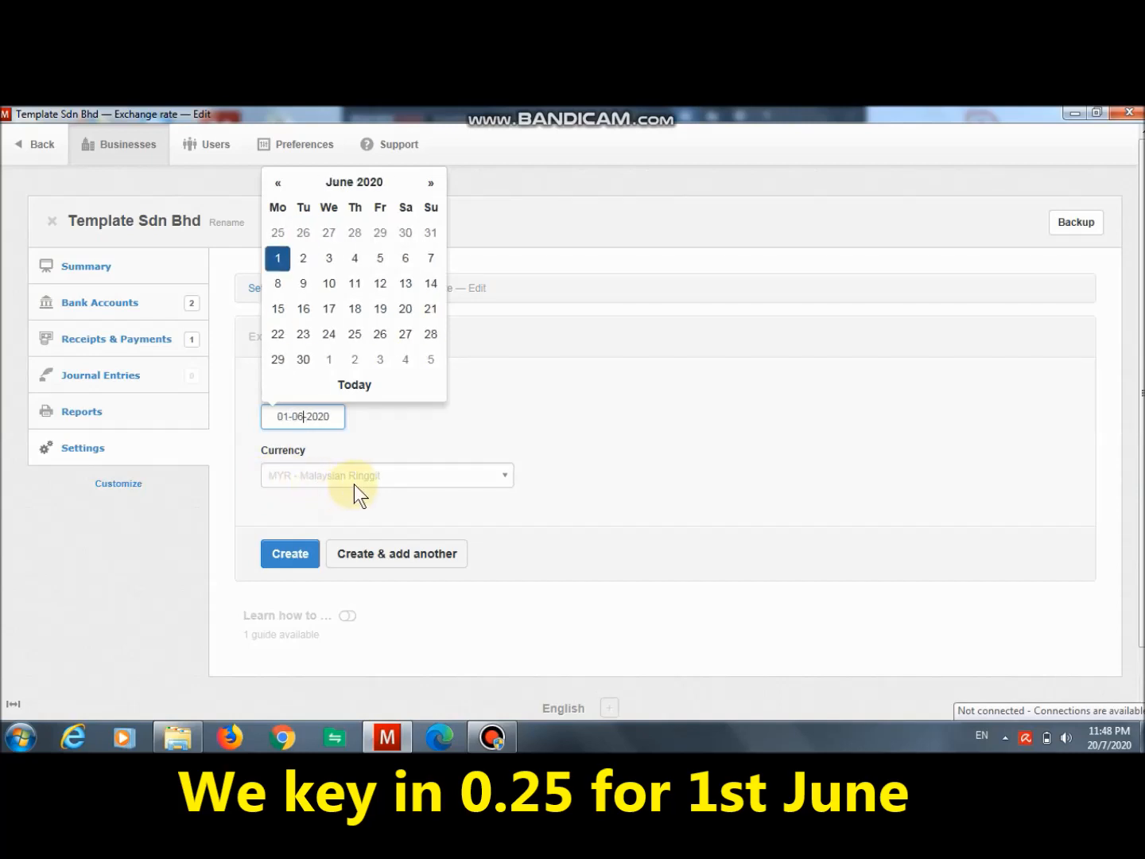
# - Choose USD - US Dollar as the new rate's currency, enter 1/4.00 USD per 1 MYR, and create it
pyautogui.click(354, 484)
pyautogui.click(342, 524)
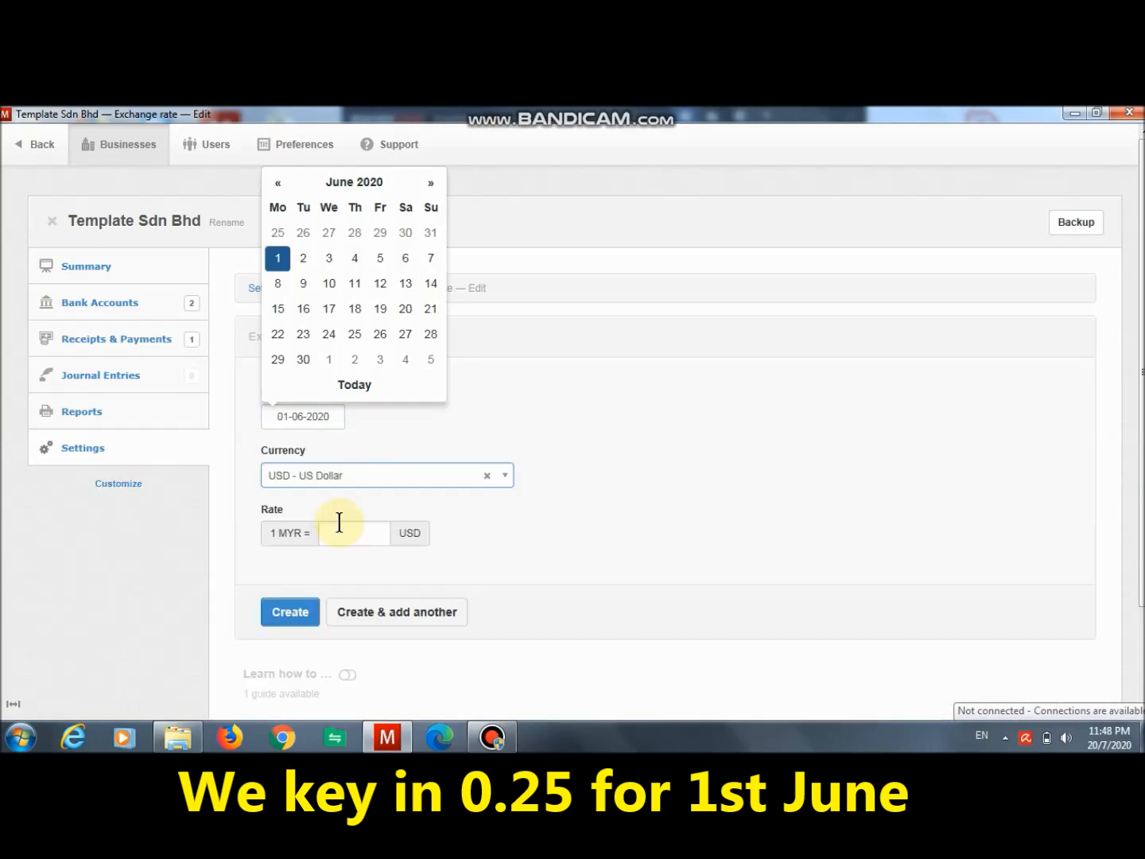
pyautogui.click(342, 537)
pyautogui.write('1/4')
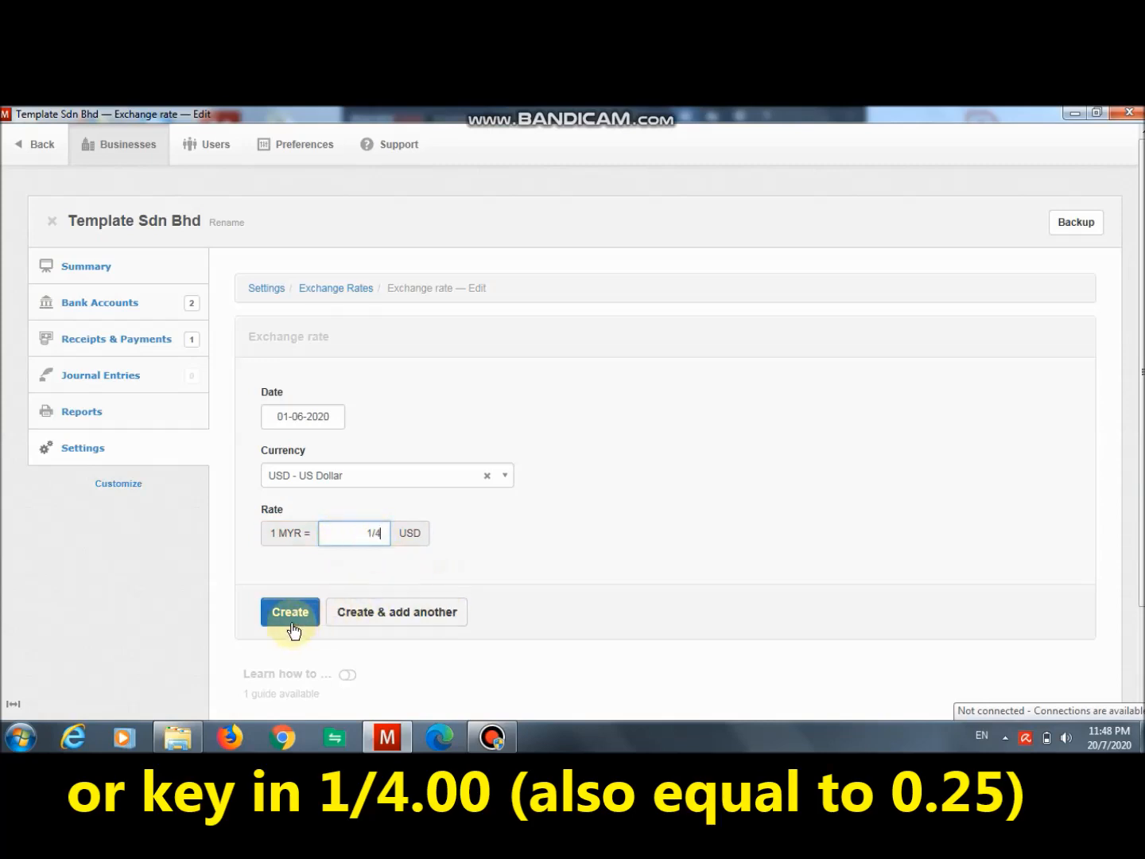
pyautogui.write('.00')
pyautogui.click(290, 614)
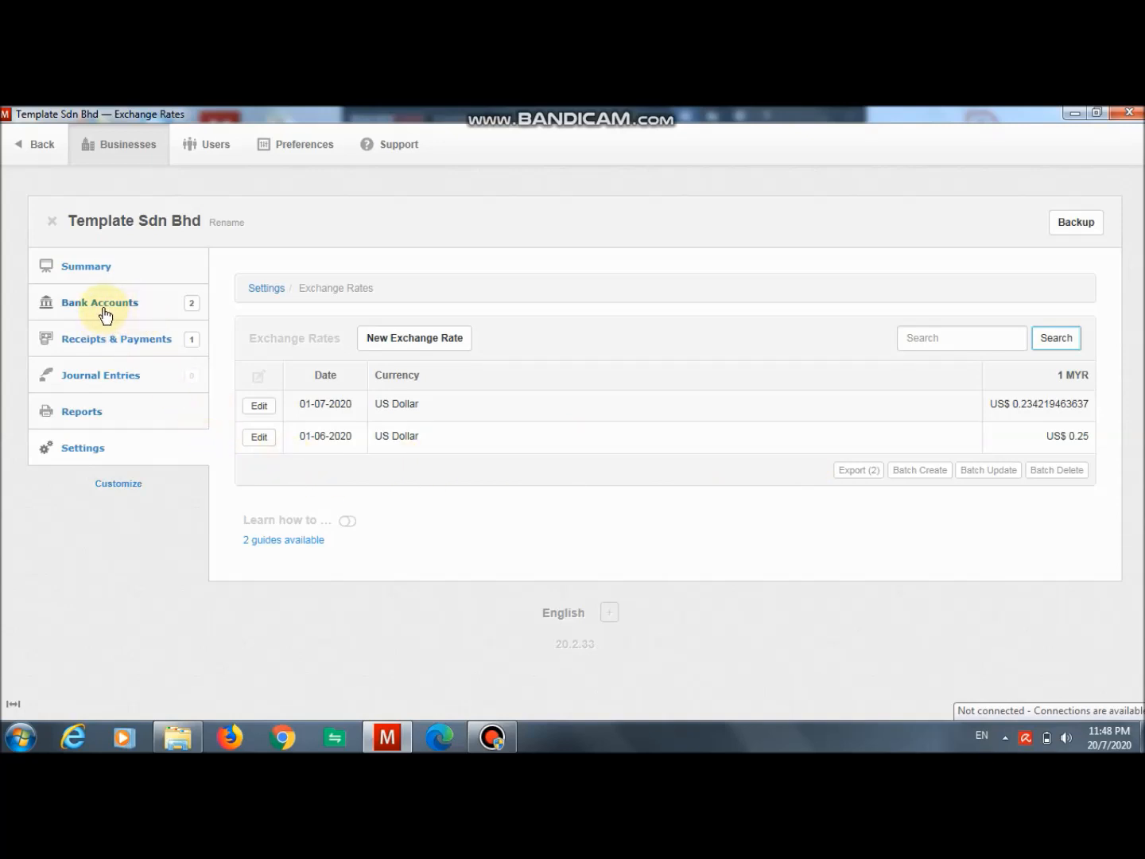
# - Change the date of the Paid Up Capital receipt 2007R1U to 20-06-2020 and save it
pyautogui.click(119, 341)
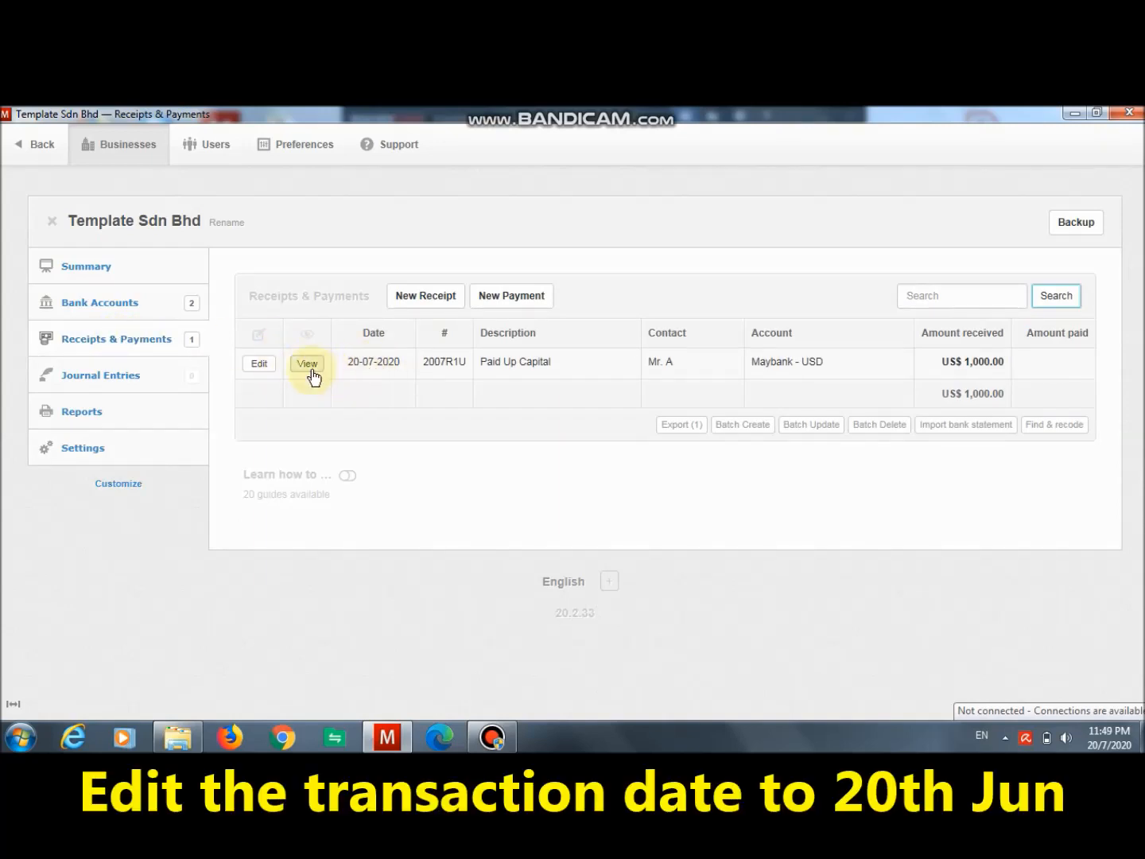
pyautogui.click(261, 365)
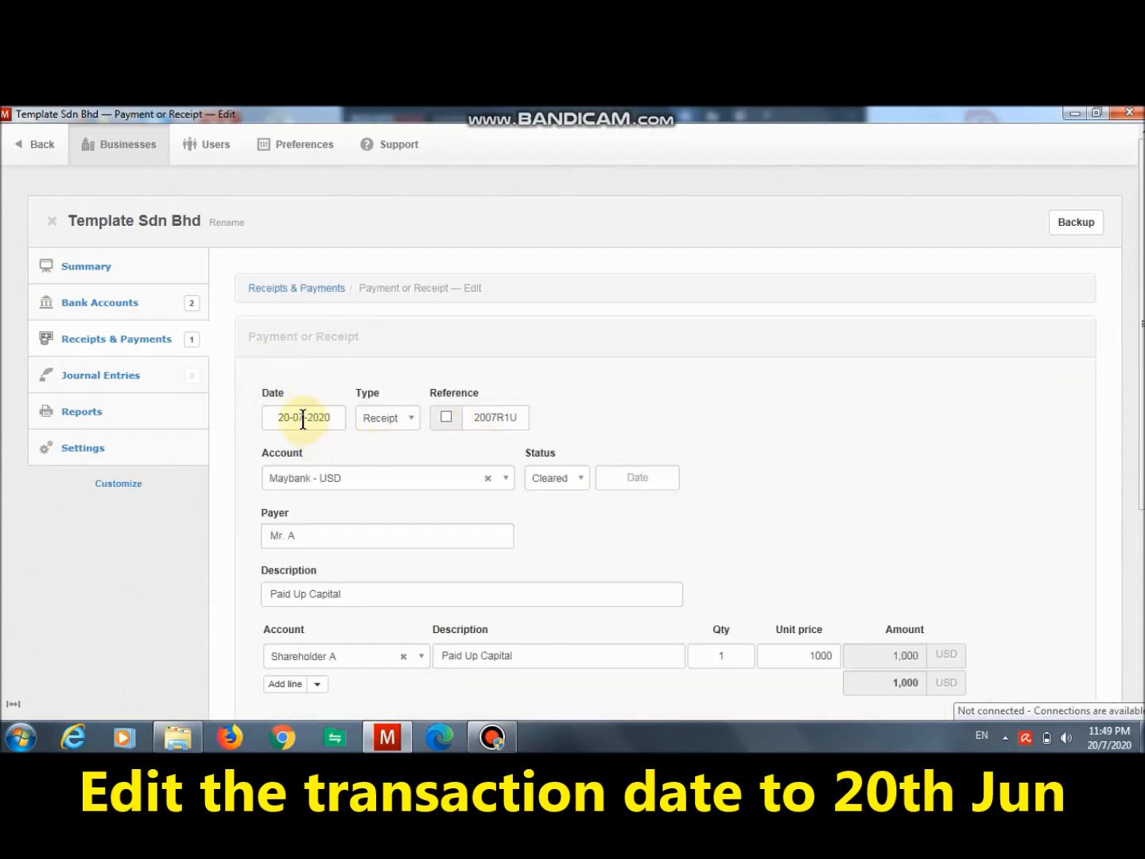
pyautogui.click(303, 417)
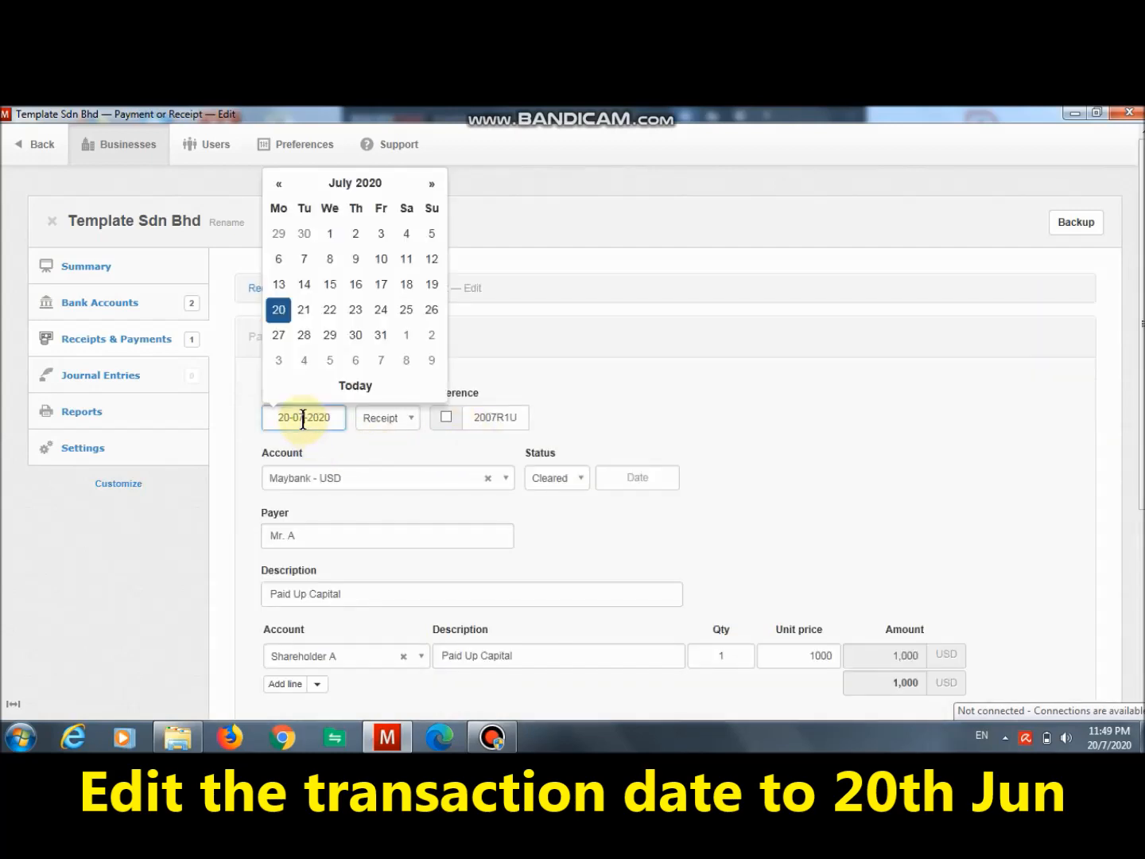
pyautogui.click(280, 189)
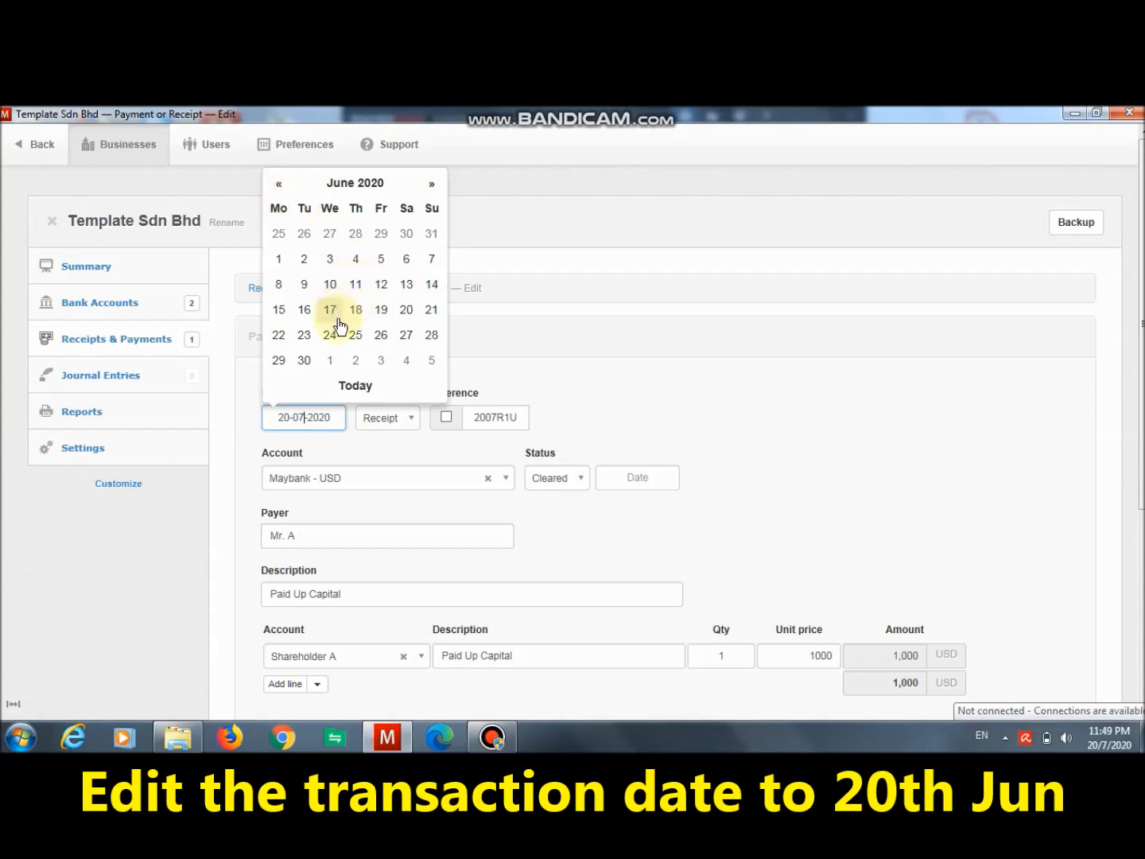
pyautogui.click(406, 311)
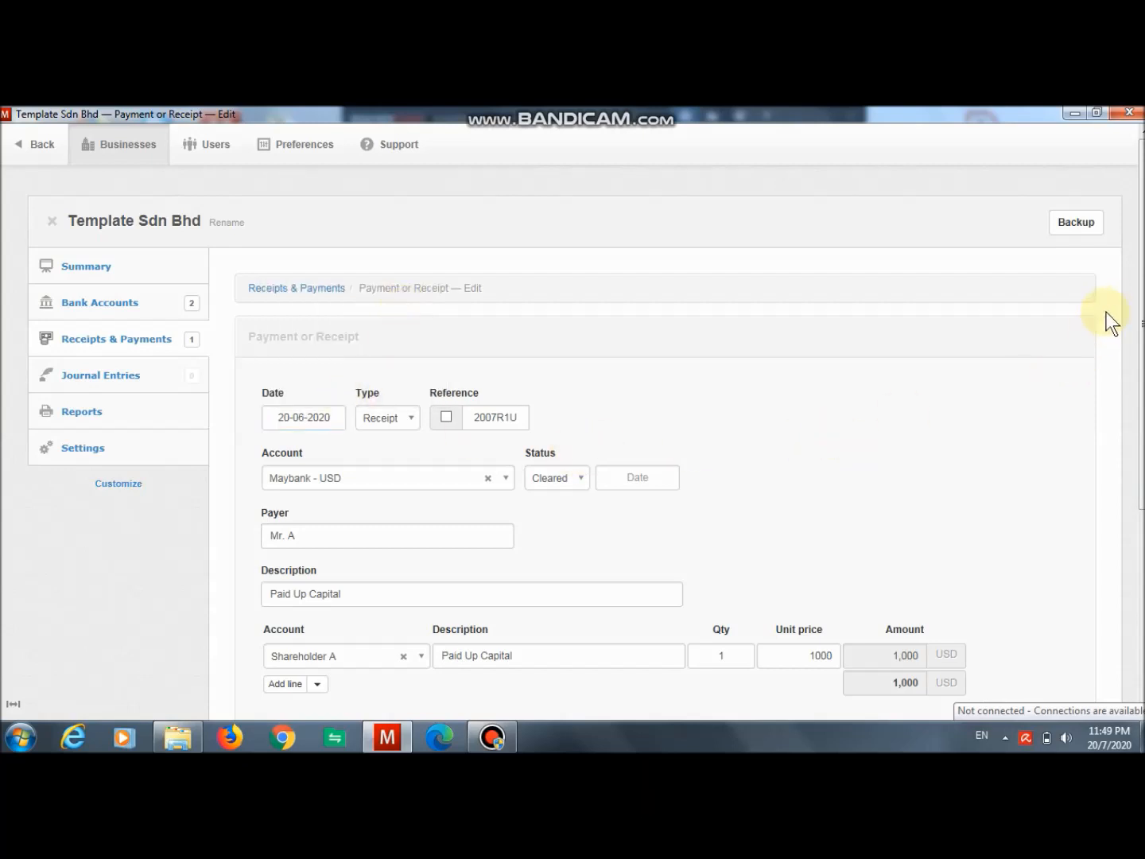
pyautogui.scroll(-1, 1143, 359)
pyautogui.moveTo(1142, 358); pyautogui.dragTo(1133, 486)
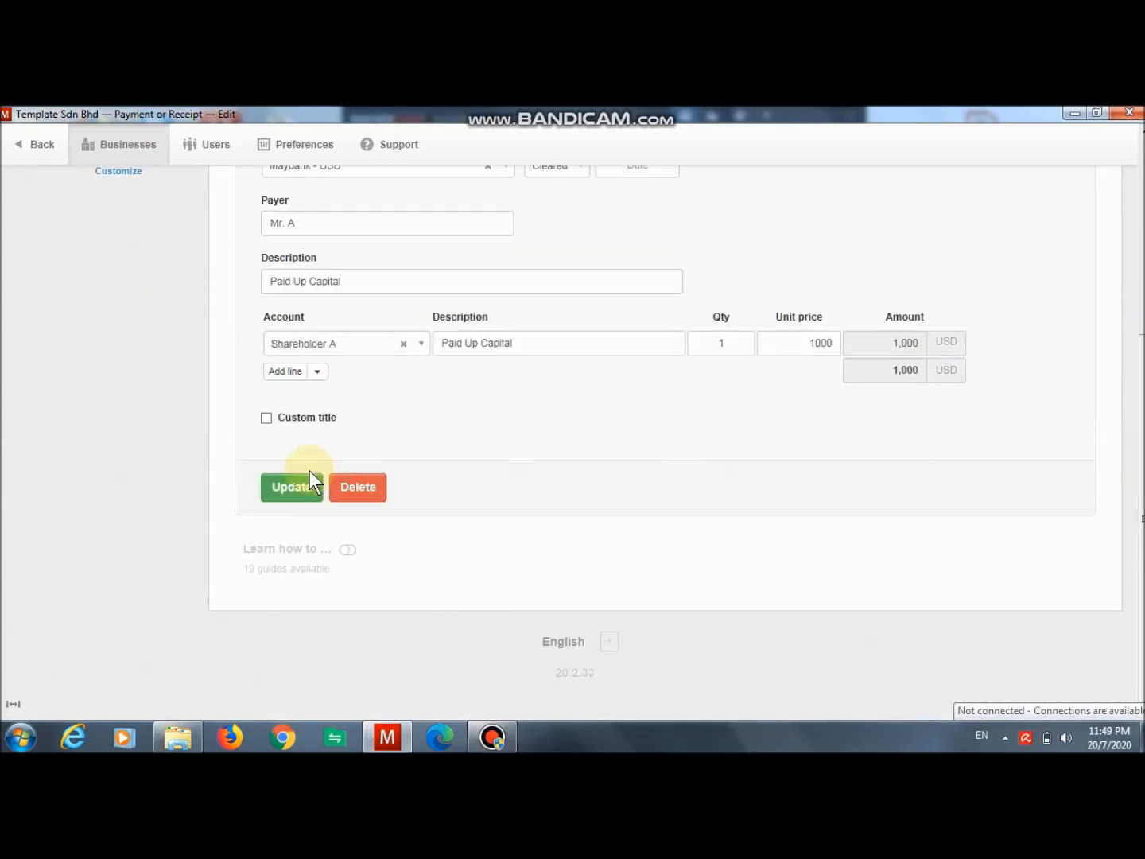
pyautogui.click(275, 491)
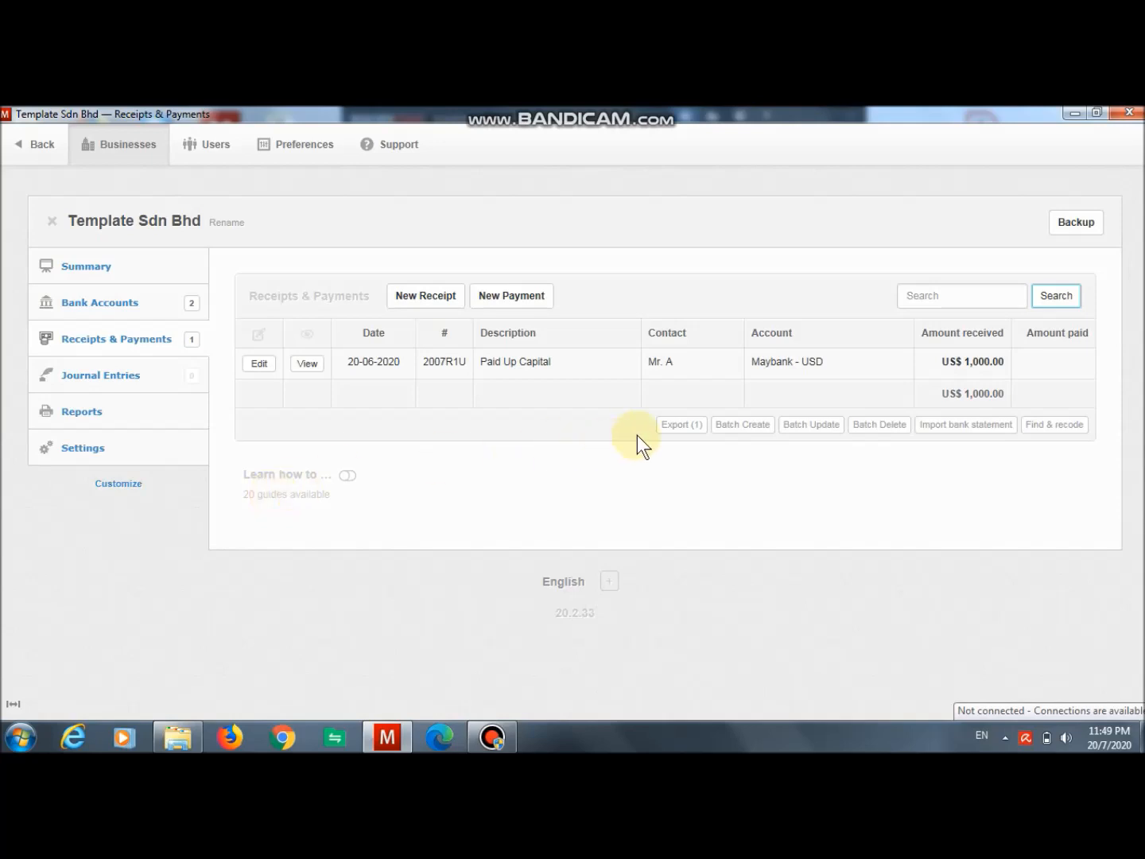
# - Examine the summary's foreign exchange gains (losses) entry and its detailed calculation, and return to the summary
pyautogui.click(83, 269)
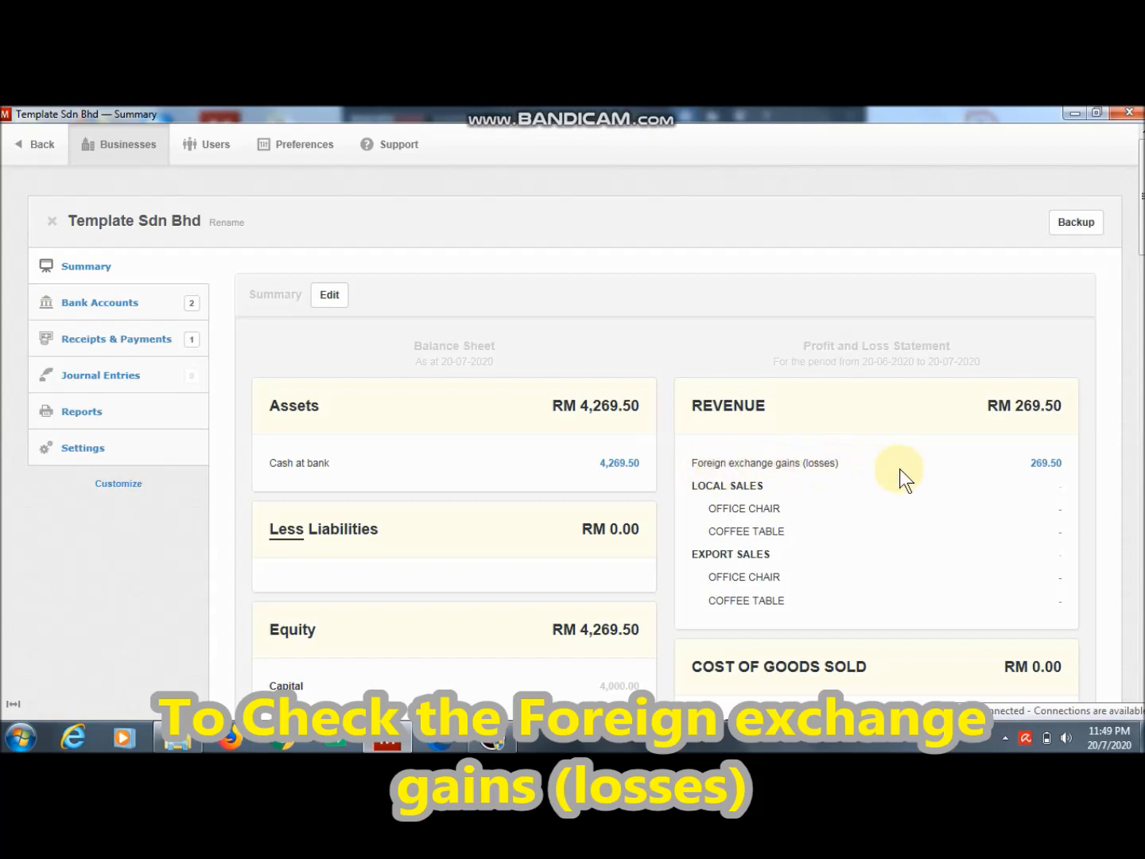
pyautogui.click(1043, 464)
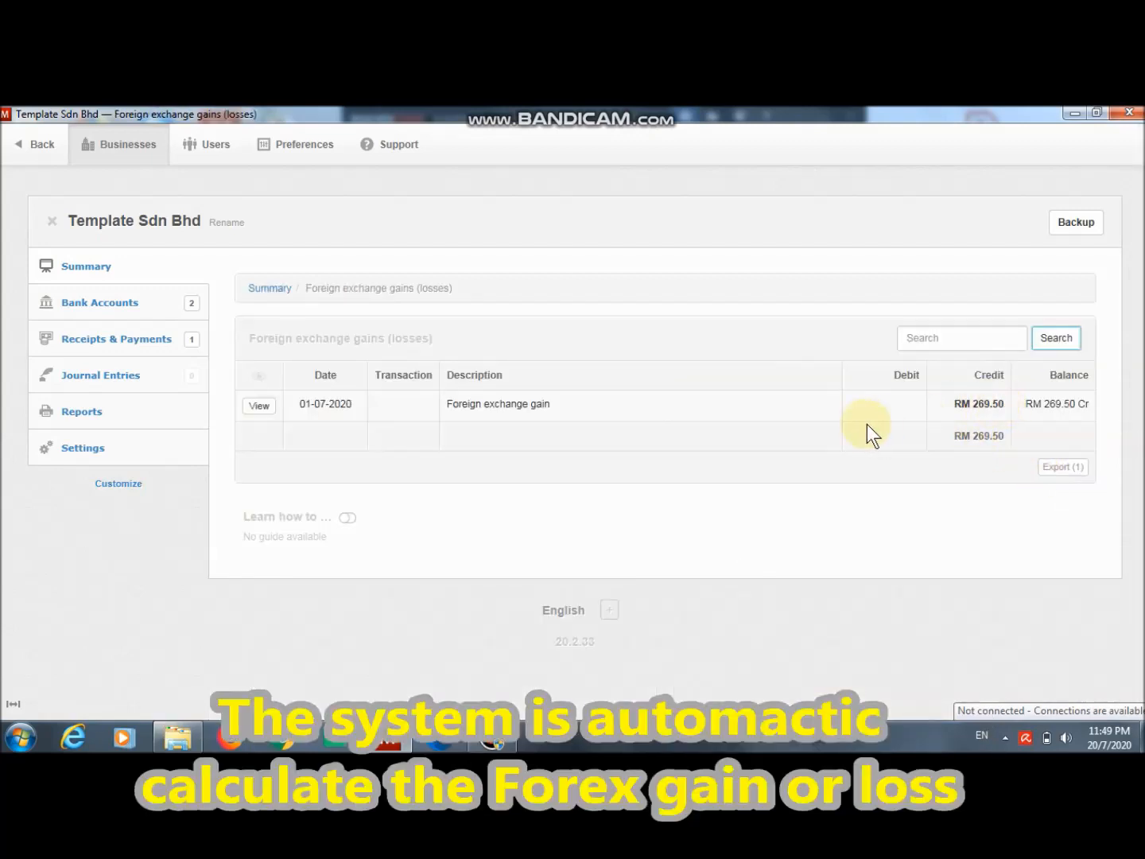
pyautogui.click(257, 408)
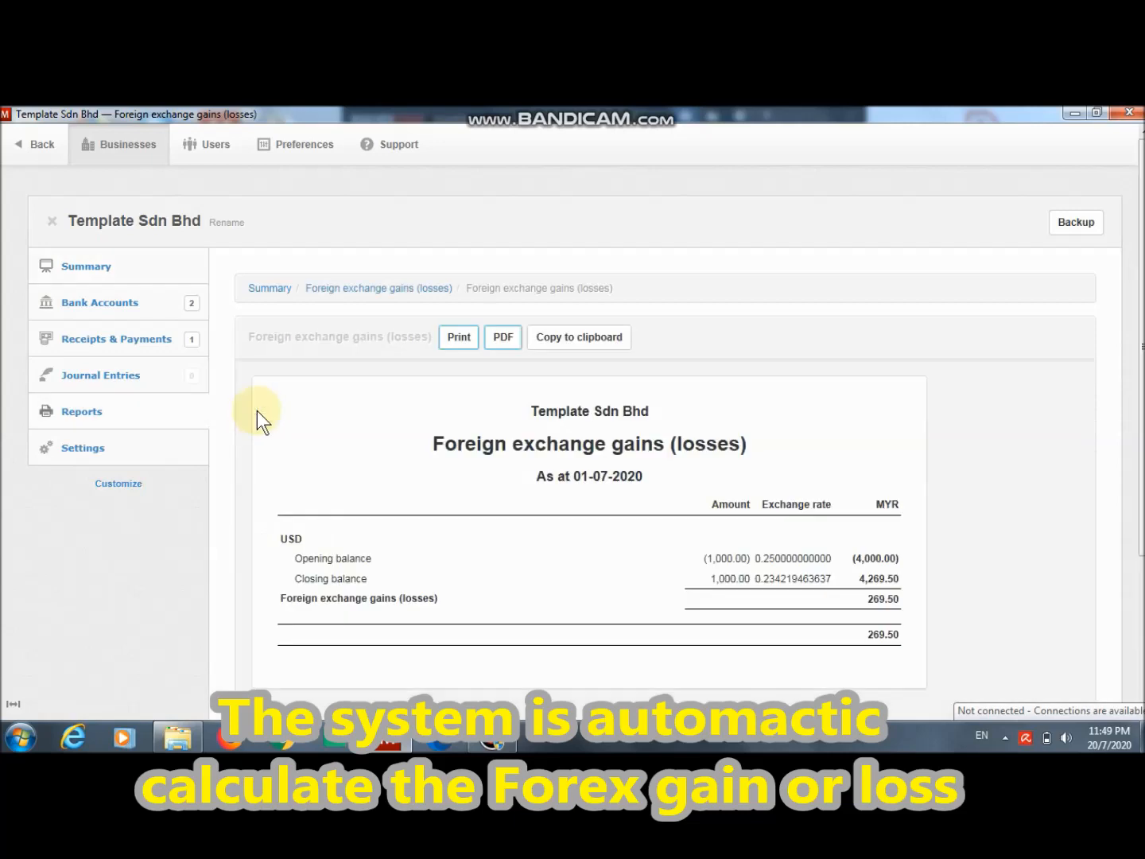
pyautogui.moveTo(1141, 279); pyautogui.dragTo(1141, 325)
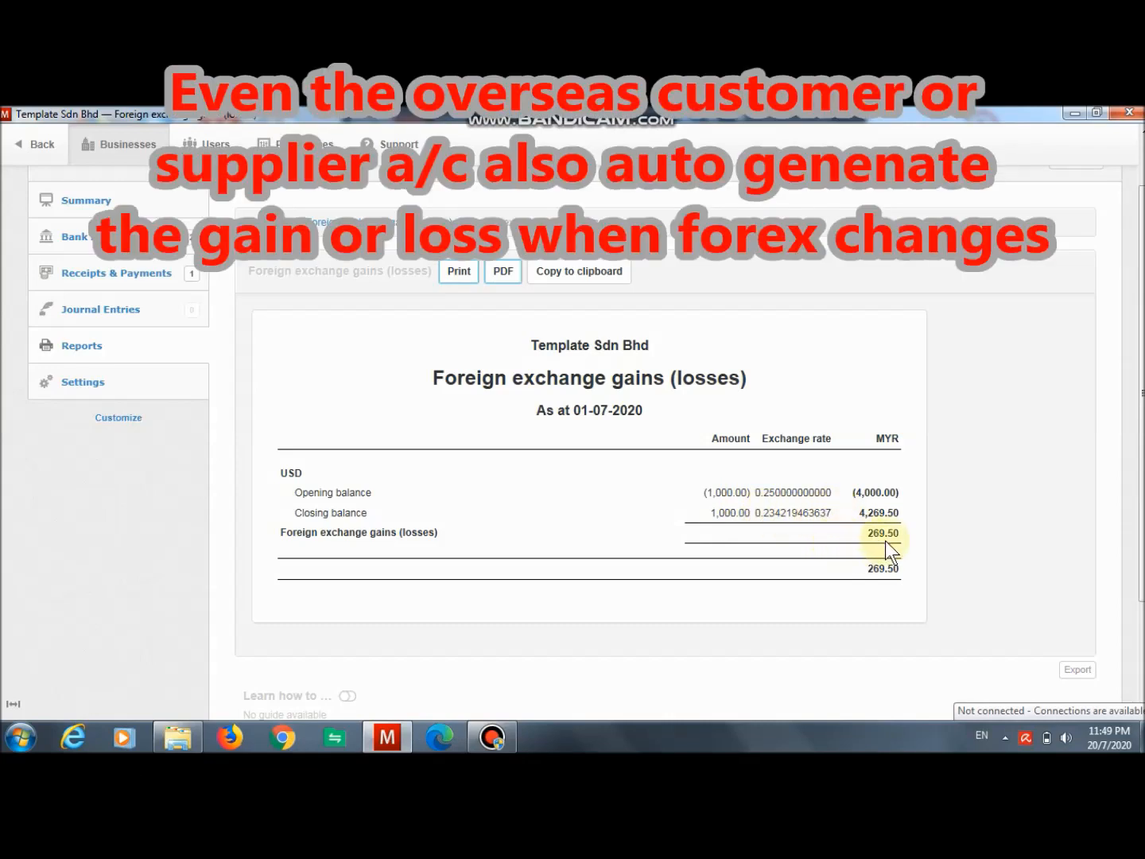
pyautogui.click(25, 145)
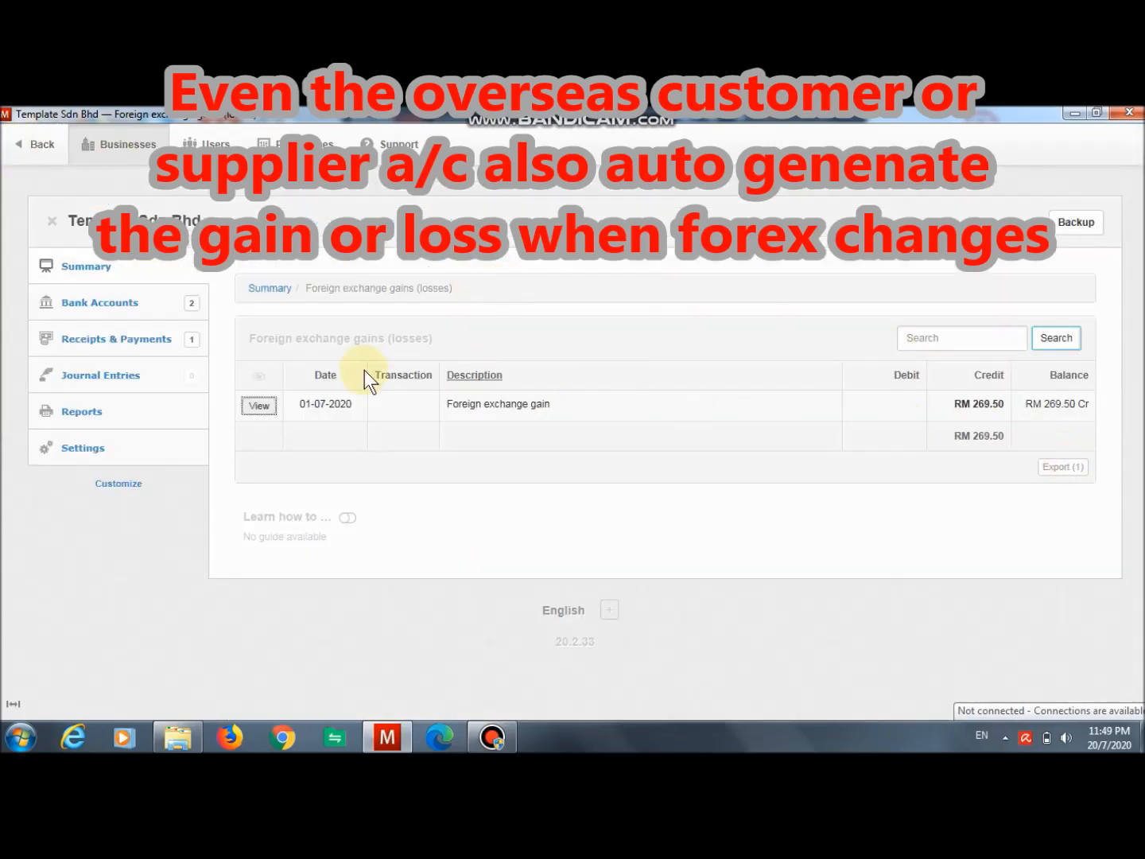
pyautogui.click(17, 142)
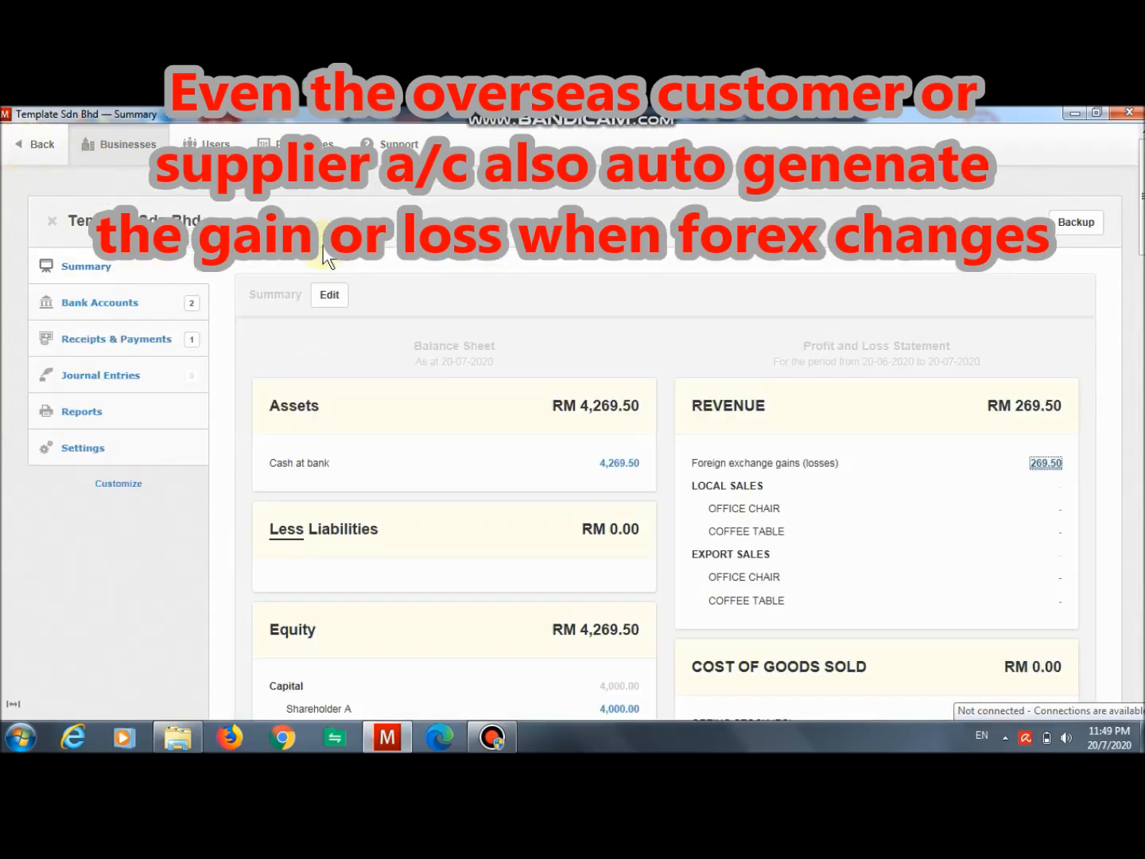